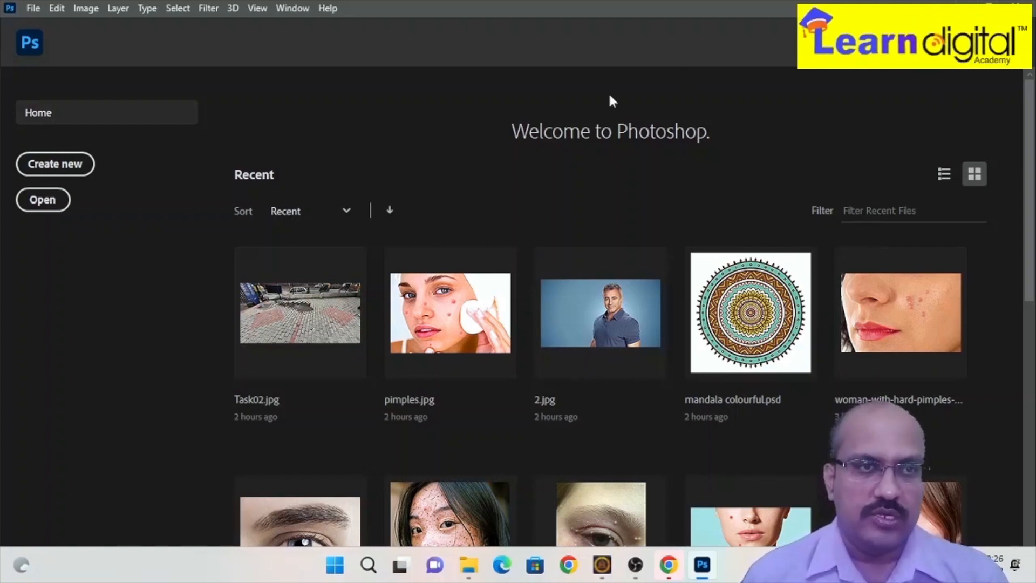
Step: Create a 1920 x 1080 px, 300 ppi RGB document with a white background and unlock its Background layer
left_click(32, 11)
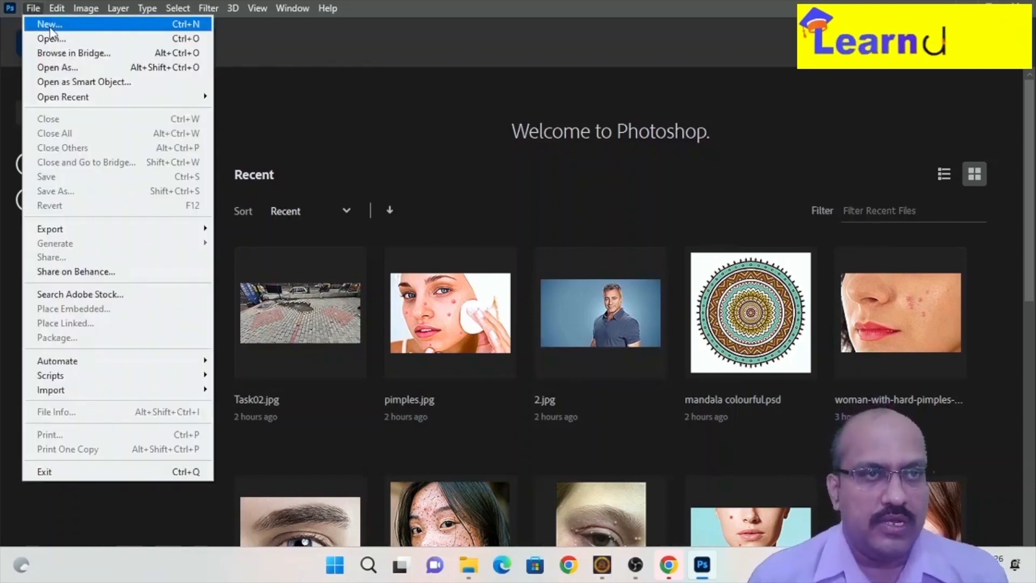
left_click(51, 27)
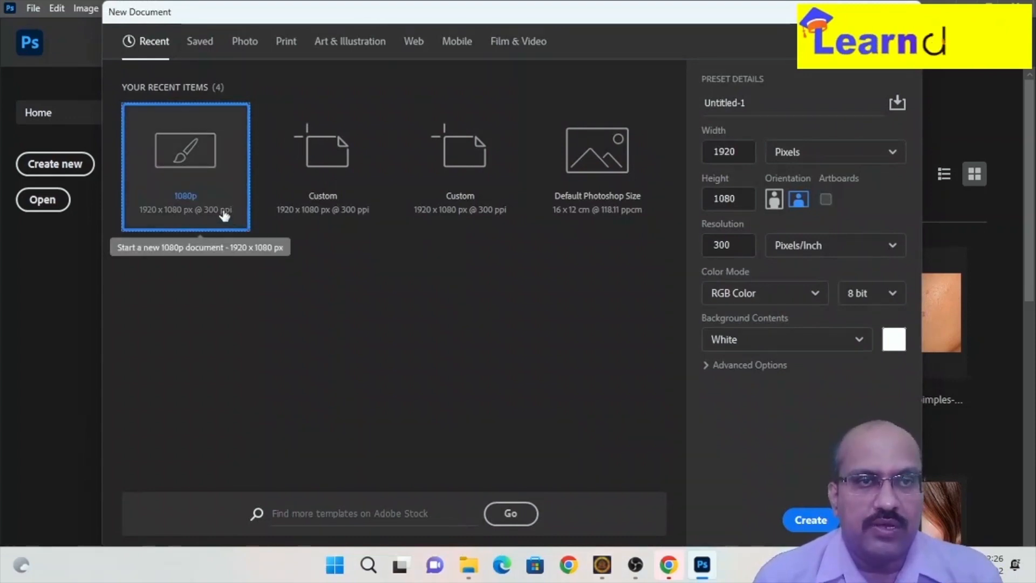
left_click(811, 521)
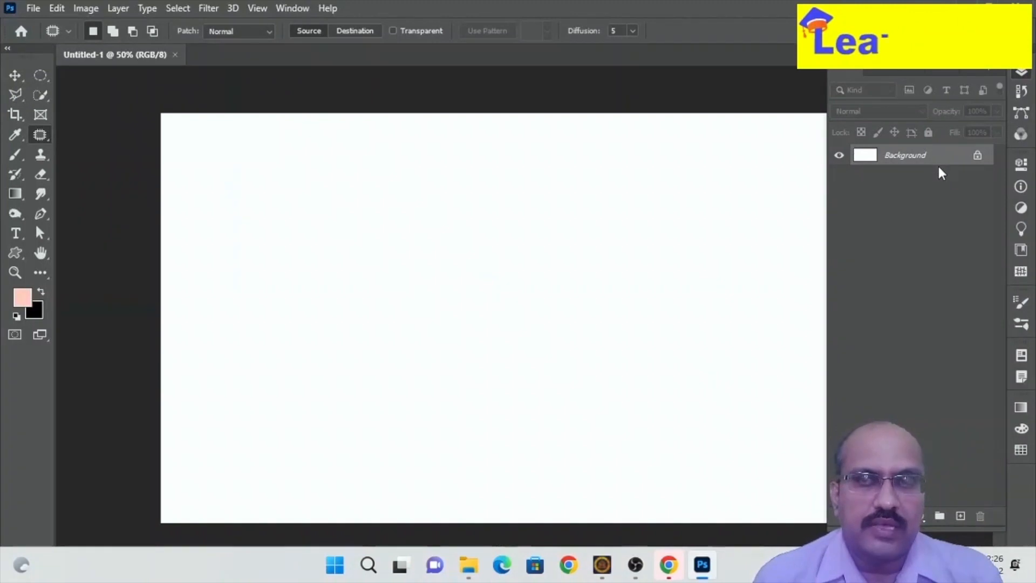
left_click(978, 158)
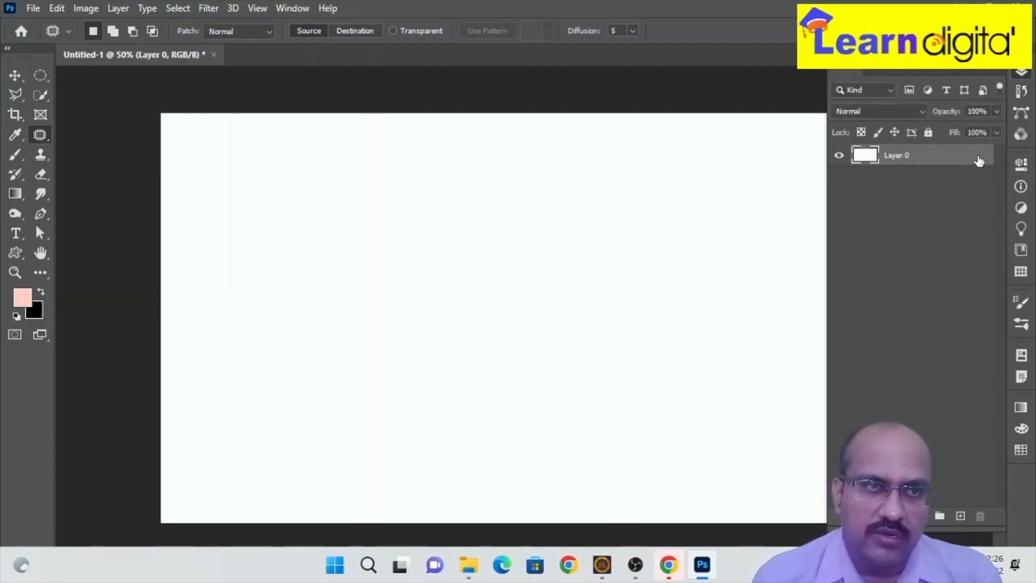
Step: Add a new layer and draw a large rectangular marquee selection in the middle of the canvas
left_click(17, 76)
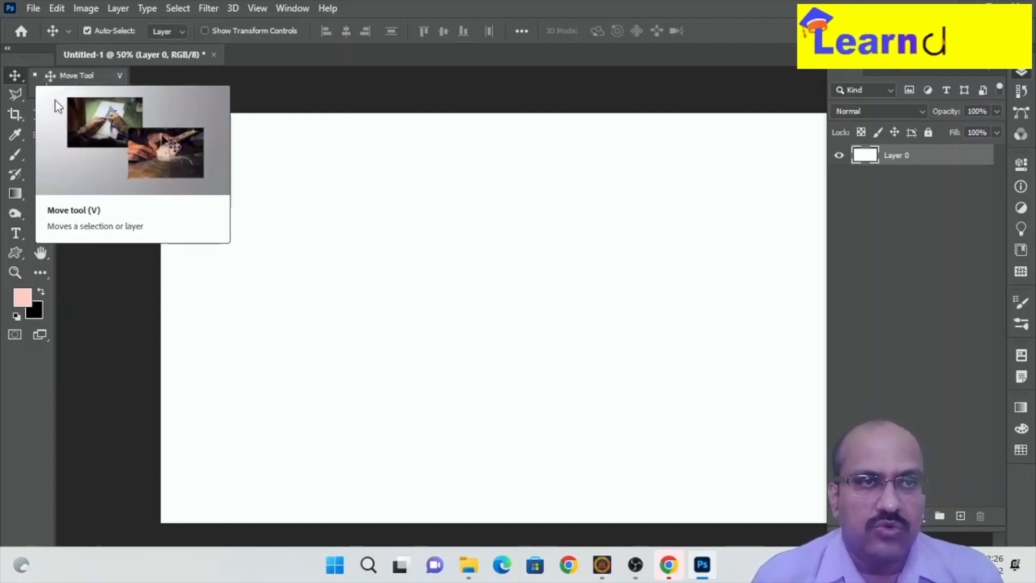
left_click(2, 76)
left_click(44, 75)
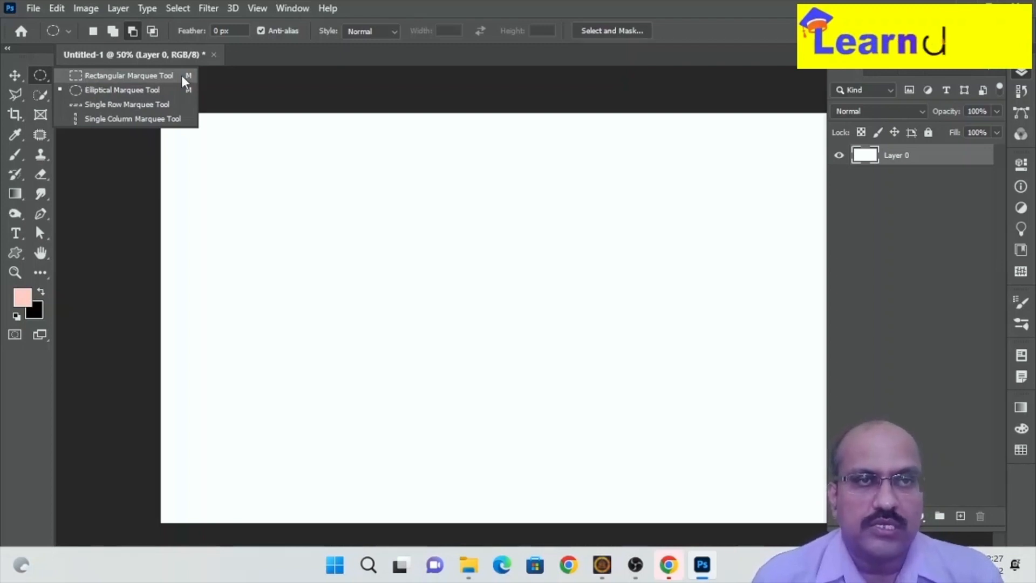
left_click(137, 71)
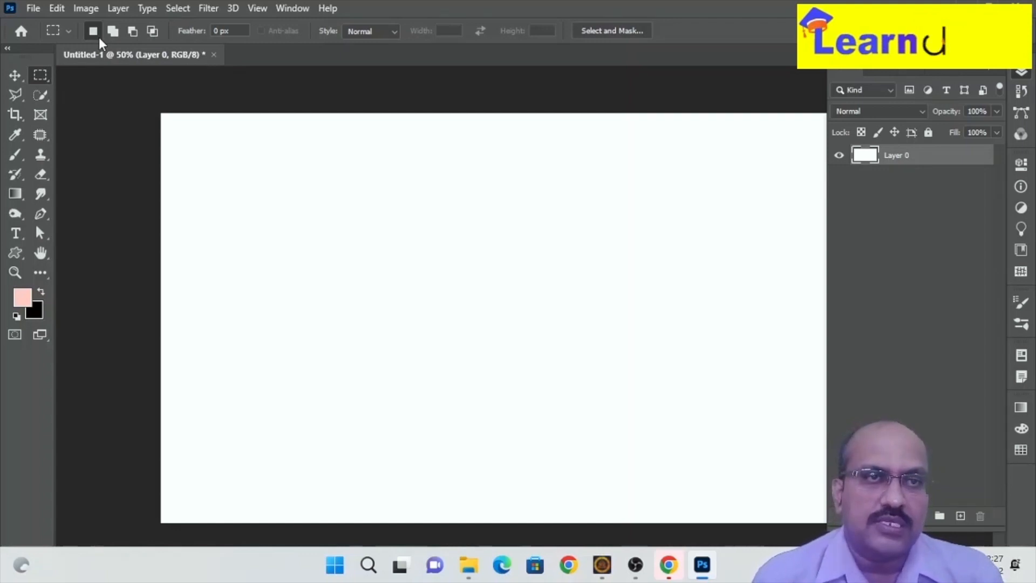
left_click(960, 517)
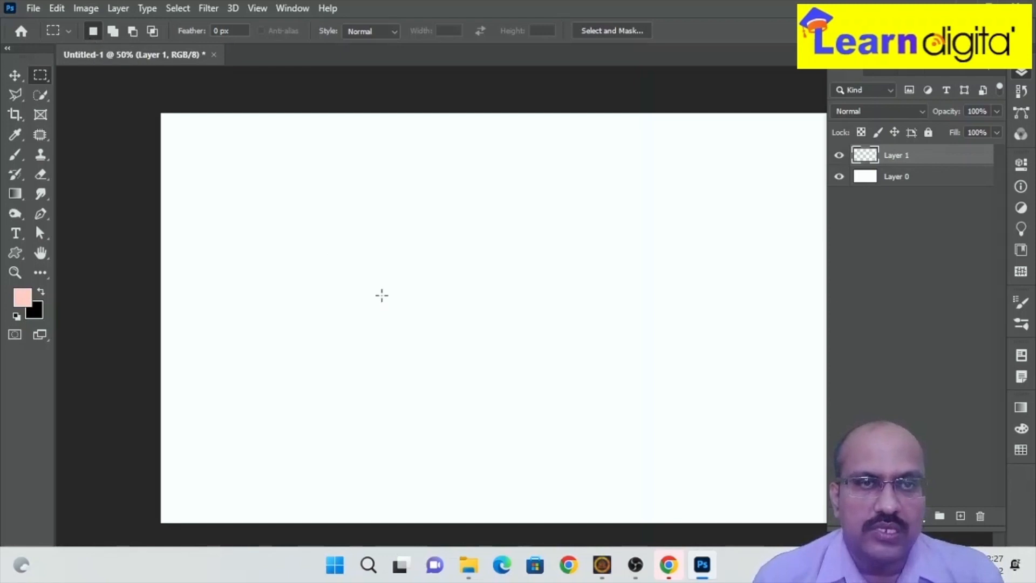
left_click_drag(280, 186, 762, 445)
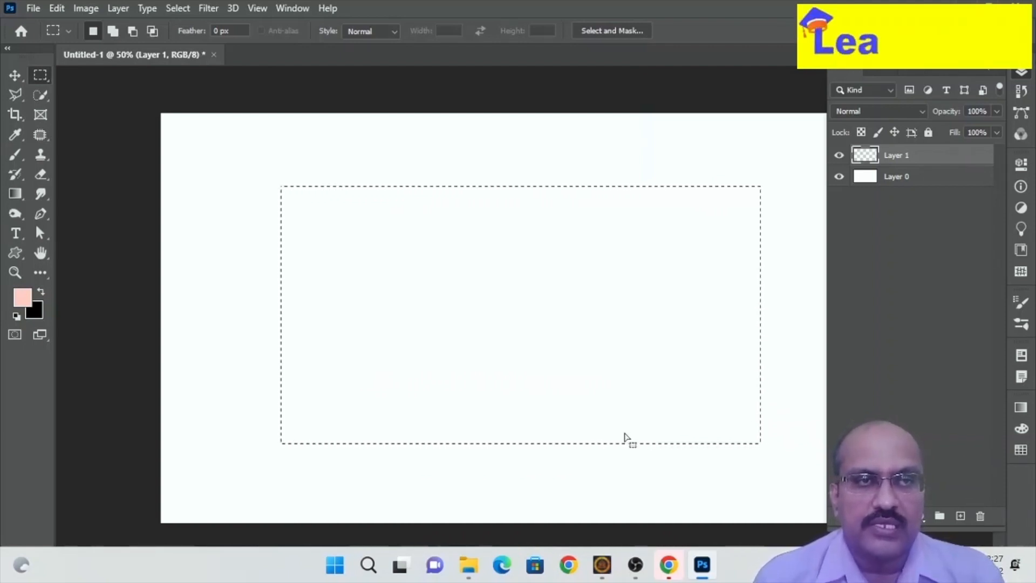
Step: Paint along the inside edges of the rectangular selection with the soft pink brush
left_click(11, 158)
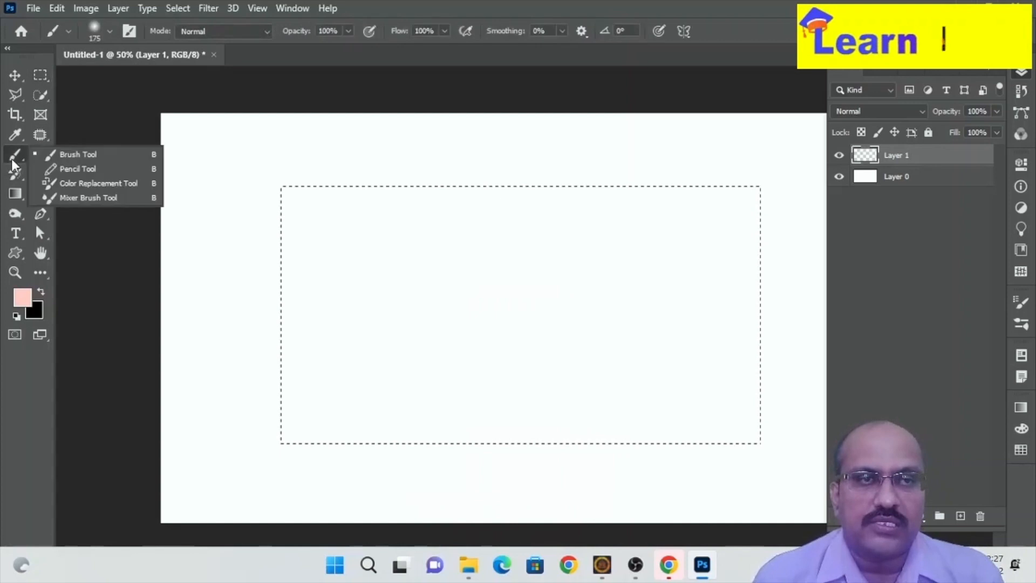
left_click(67, 154)
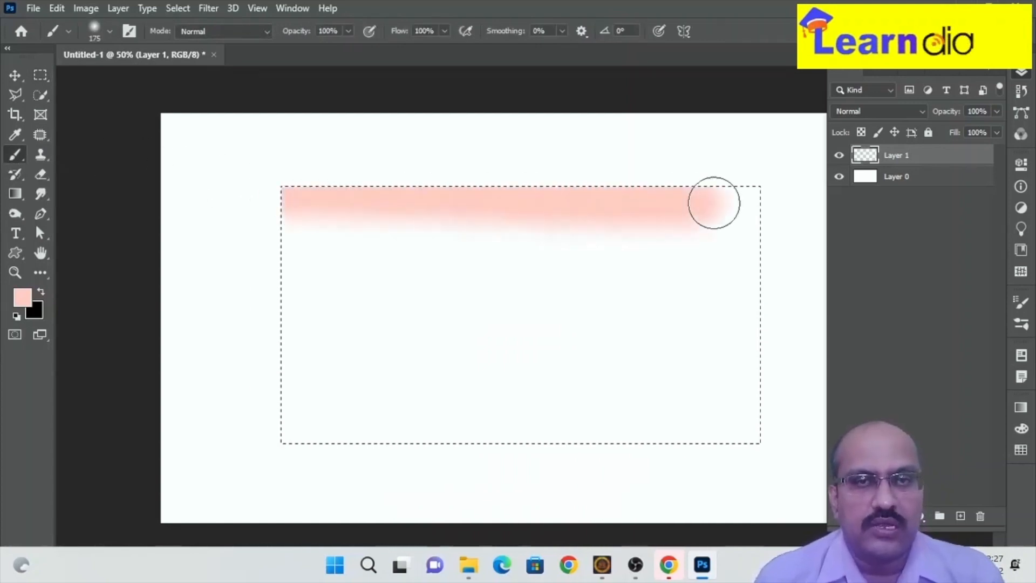
mouse_move(728, 450)
left_mouse_down()
mouse_move(277, 426)
mouse_move(291, 164)
mouse_move(766, 186)
mouse_move(747, 418)
left_mouse_up()
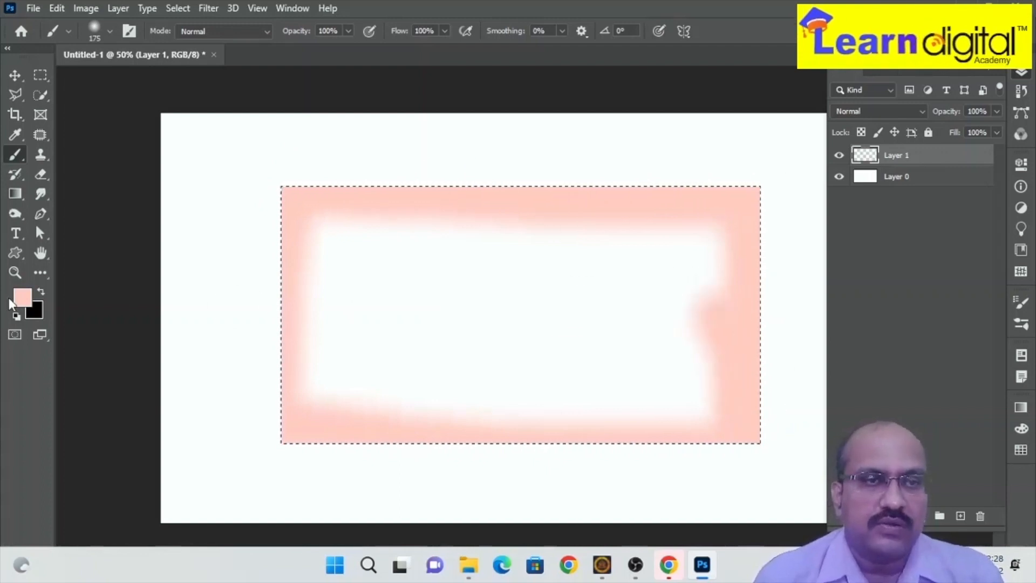
Step: Set the foreground color to purple, hex 9708cc
left_click(22, 296)
left_click_drag(526, 178, 506, 146)
left_click(503, 141)
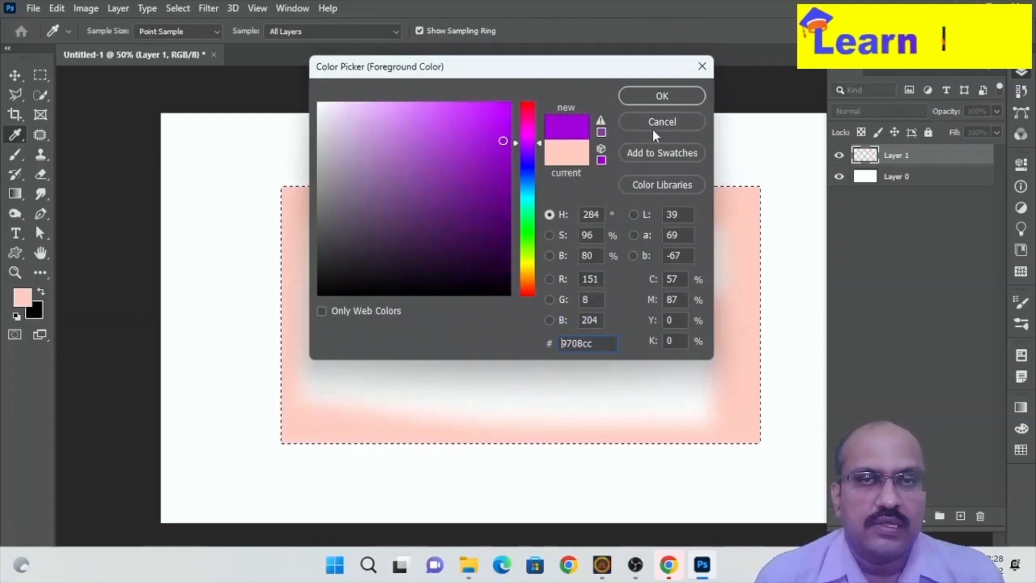
left_click(661, 96)
Step: Enlarge the brush to 600 px, paint the whole rectangular selection purple and deselect it
key("bracketright")
key("bracketright")
key("bracketright")
key("bracketright")
key("bracketright")
key("bracketright")
key("bracketright")
key("bracketright")
key("bracketright")
key("bracketright")
key("bracketright")
key("bracketright")
mouse_move(312, 227)
left_mouse_down()
mouse_move(786, 254)
mouse_move(764, 428)
mouse_move(439, 370)
mouse_move(397, 258)
left_mouse_up()
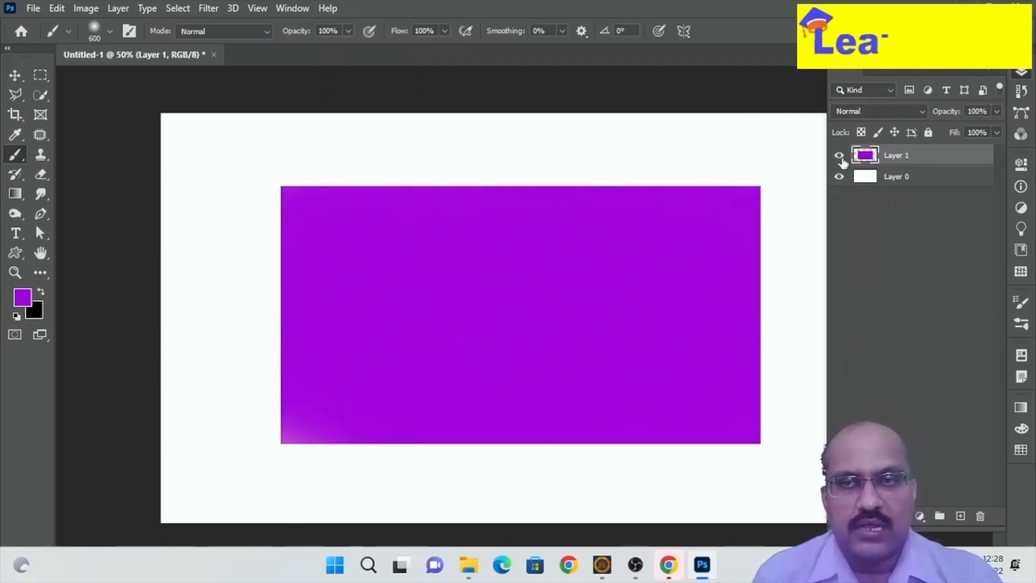
Step: Hide the purple rectangle's layer and add a new empty layer above it
left_click(840, 155)
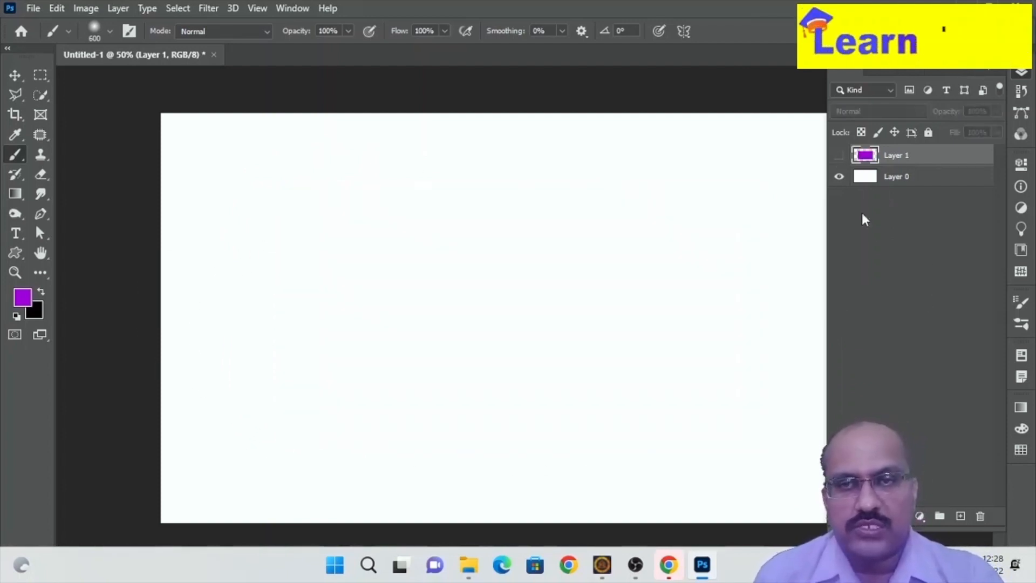
left_click(961, 516)
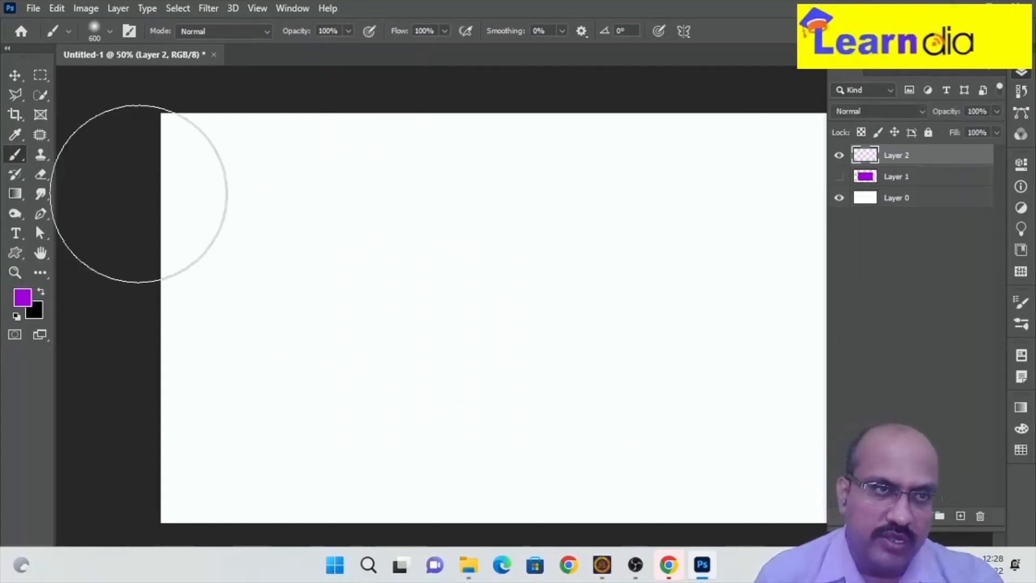
Step: Draw several separate rectangular marquees across the canvas in Add to Selection mode, clearing them after the demonstration
left_click(34, 75)
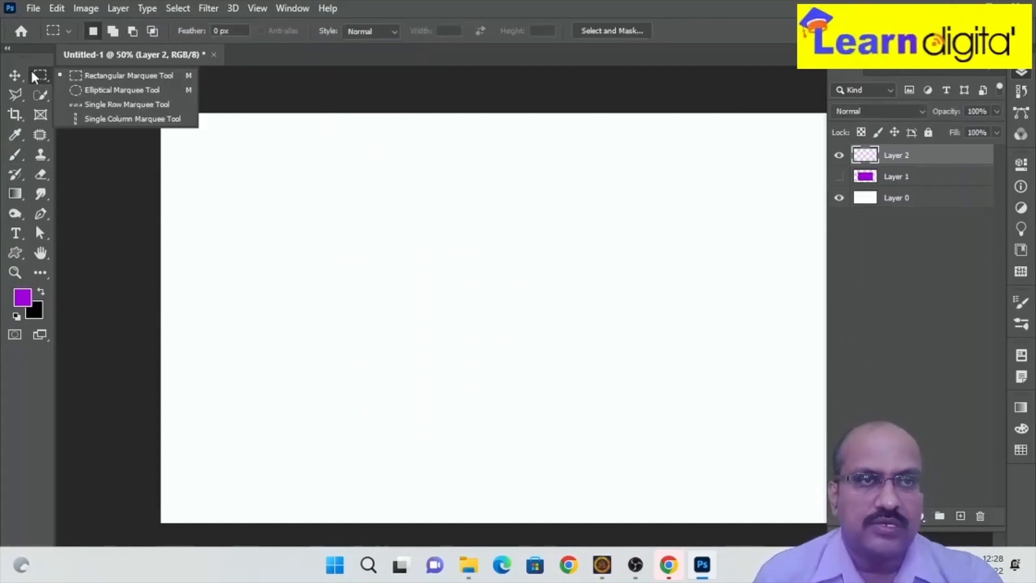
left_click(85, 75)
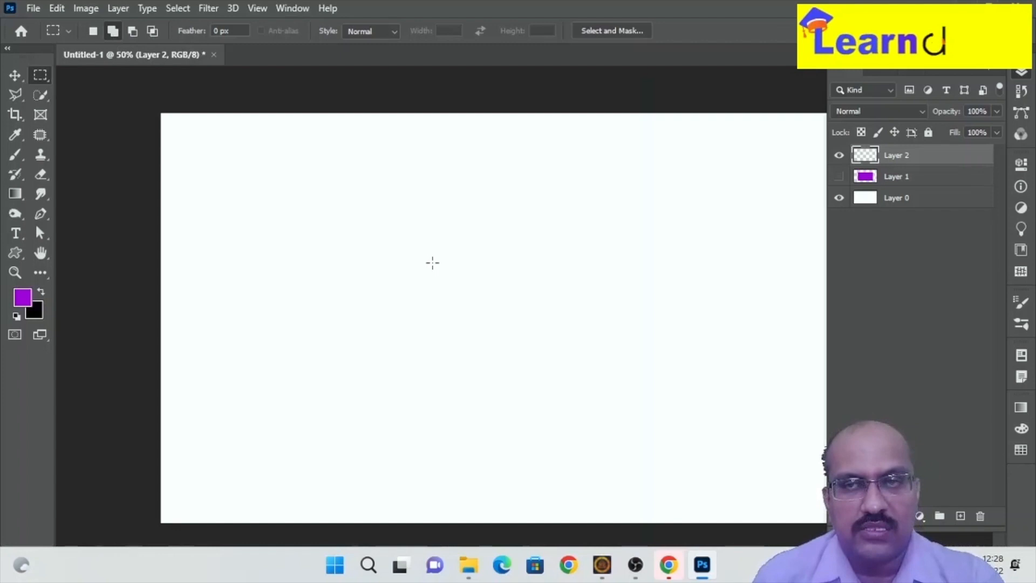
left_click_drag(234, 167, 377, 293)
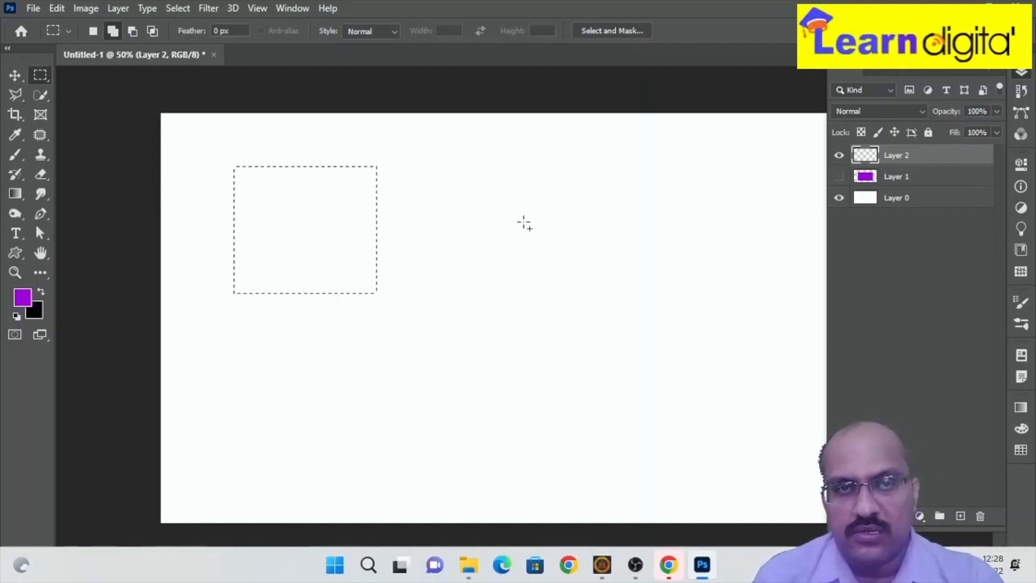
left_click_drag(480, 166, 611, 284)
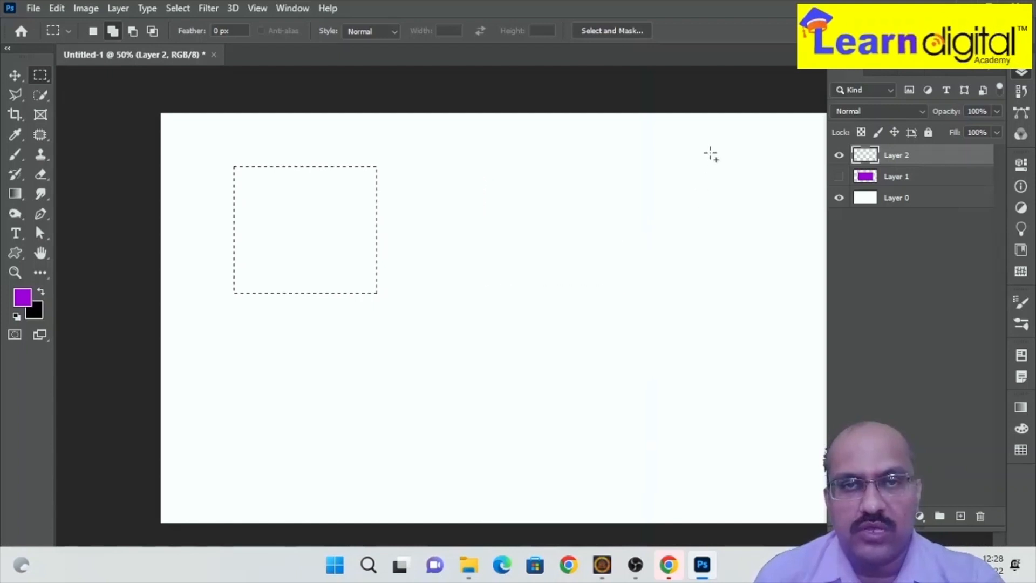
left_click_drag(689, 145, 799, 260)
left_click_drag(333, 396, 430, 482)
left_click_drag(481, 373, 587, 487)
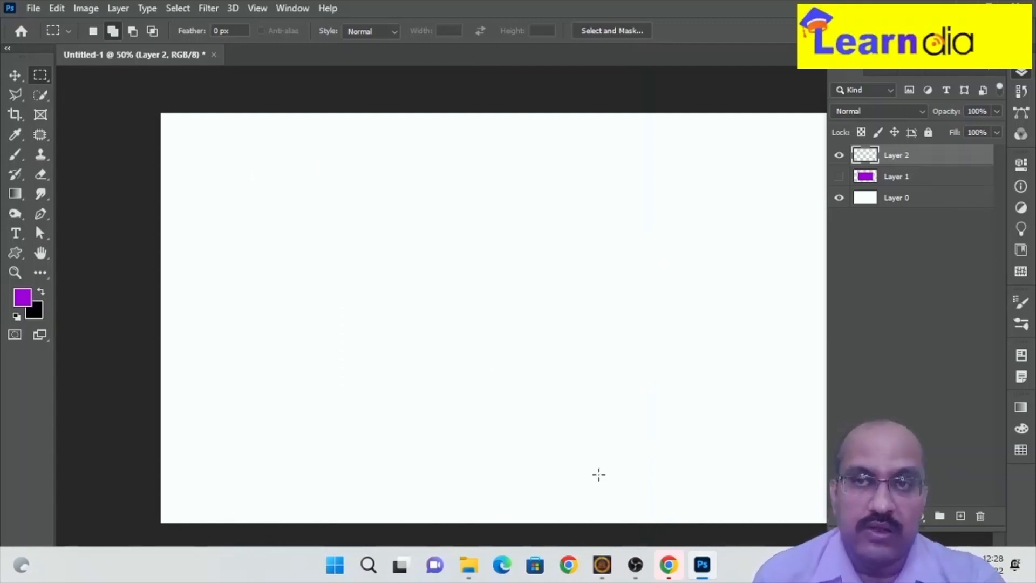
Step: Draw a tall rectangular marquee and add smaller overlapping rectangles along its top and right edges to form one combined selection
left_click_drag(383, 230, 547, 498)
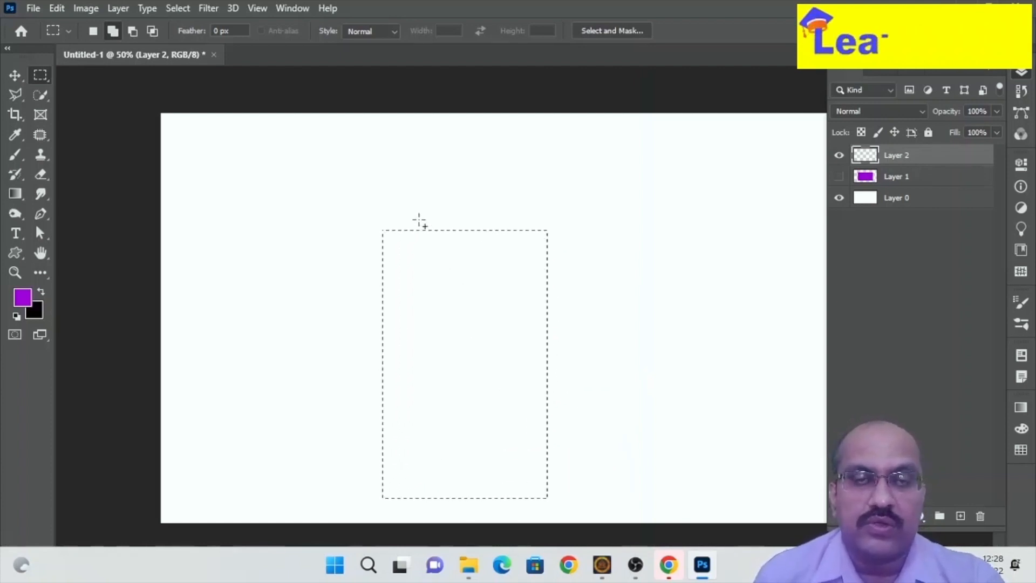
left_click_drag(419, 196, 494, 250)
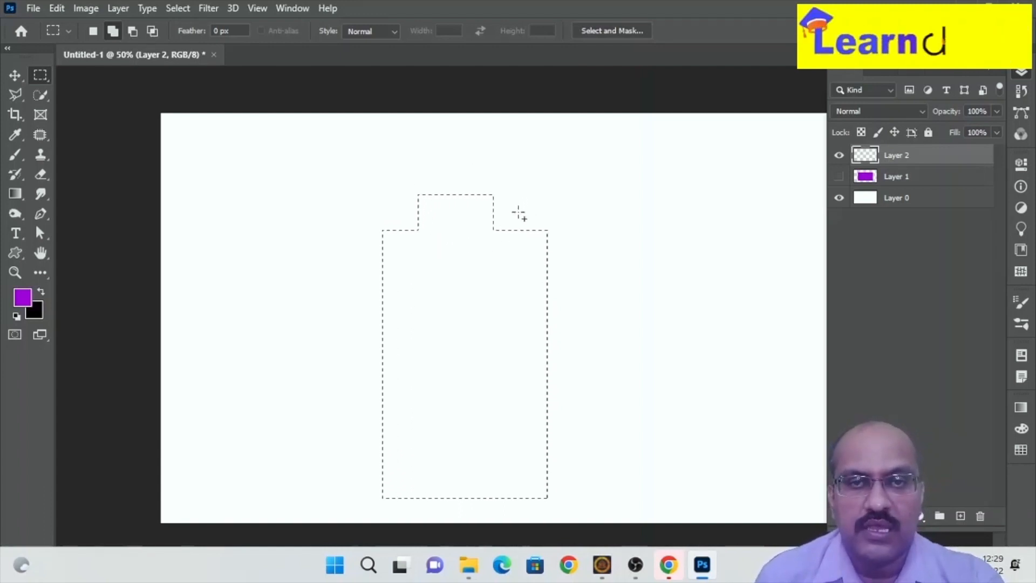
left_click_drag(530, 259, 576, 406)
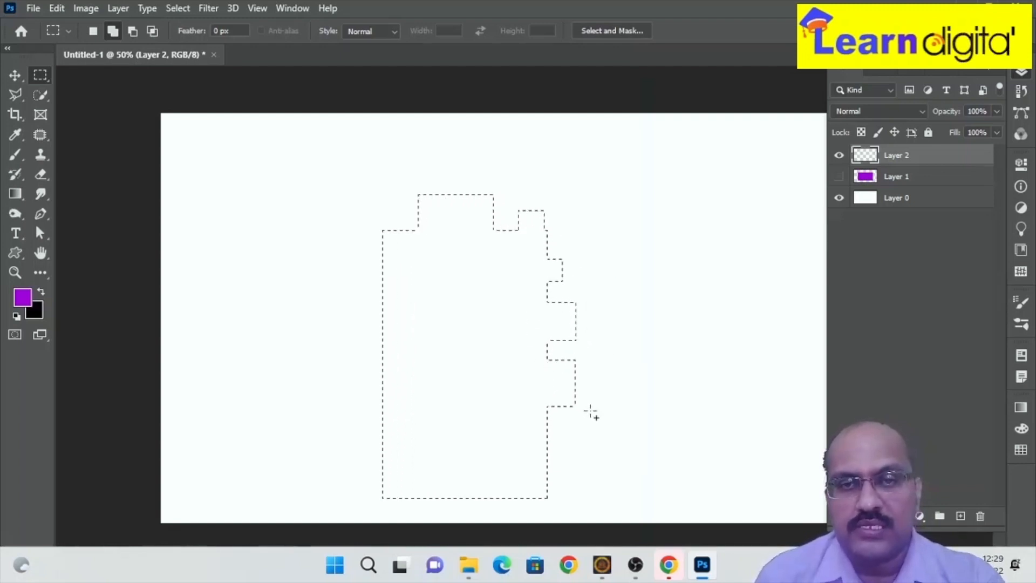
Step: Paint the combined selection purple with the Brush tool and cut the painted shape from the layer
left_click(15, 154)
mouse_move(505, 212)
left_mouse_down()
mouse_move(381, 242)
mouse_move(479, 439)
mouse_move(504, 204)
mouse_move(519, 428)
mouse_move(585, 241)
left_mouse_up()
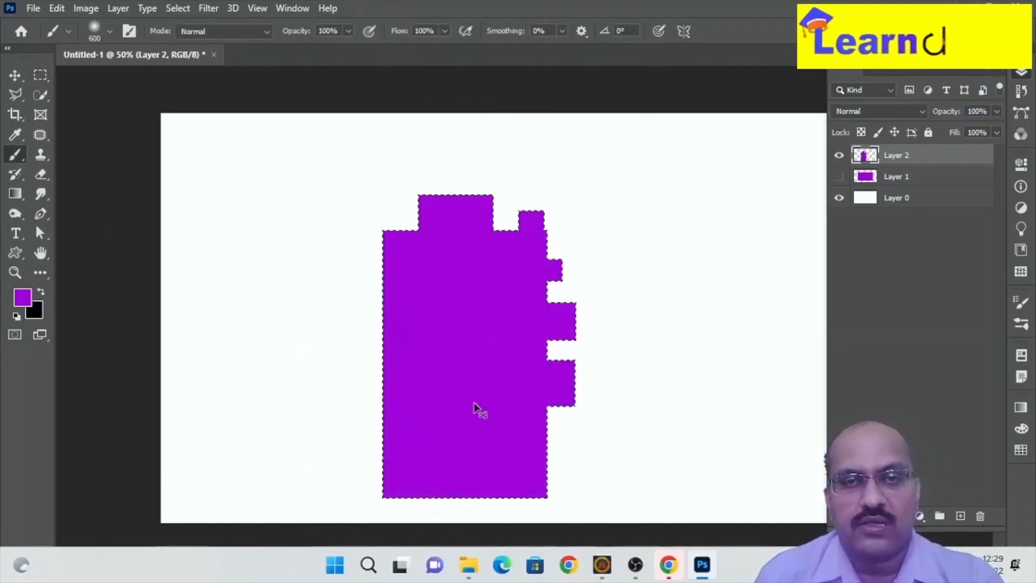
key("ctrl+x")
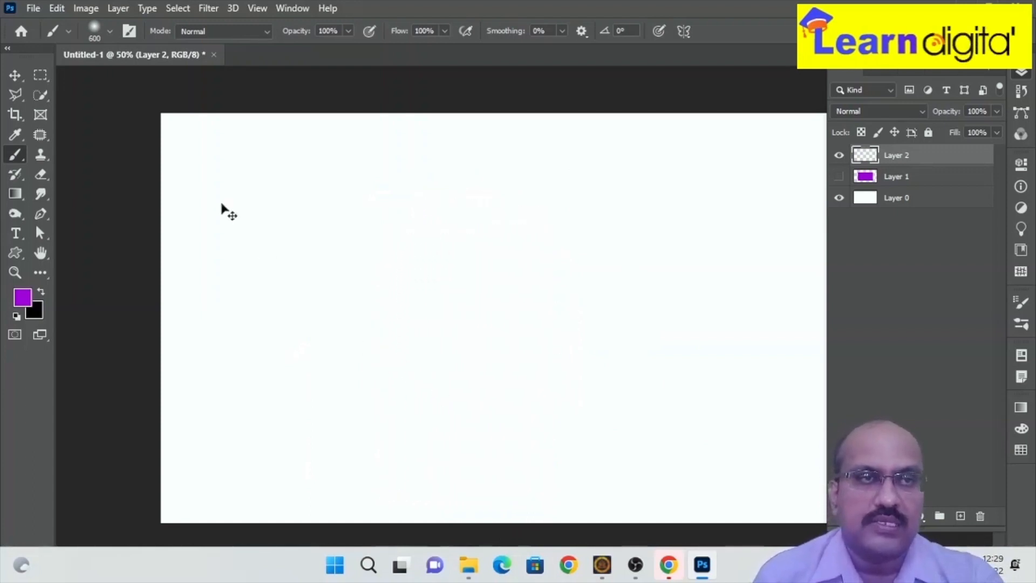
Step: Switch the Rectangular Marquee to Subtract from Selection mode and draw a large rectangular selection across the canvas center
left_click(42, 78)
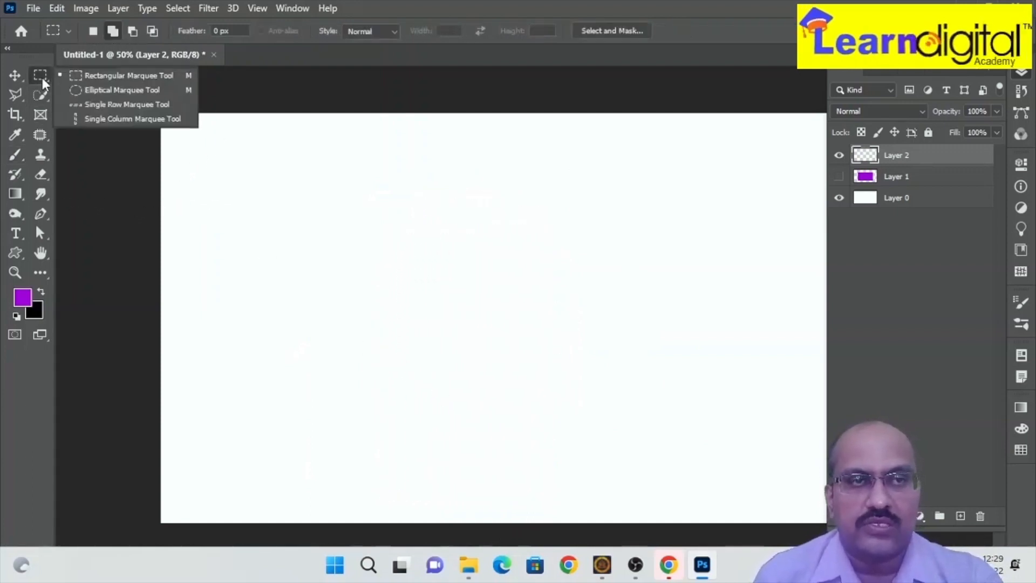
left_click(102, 77)
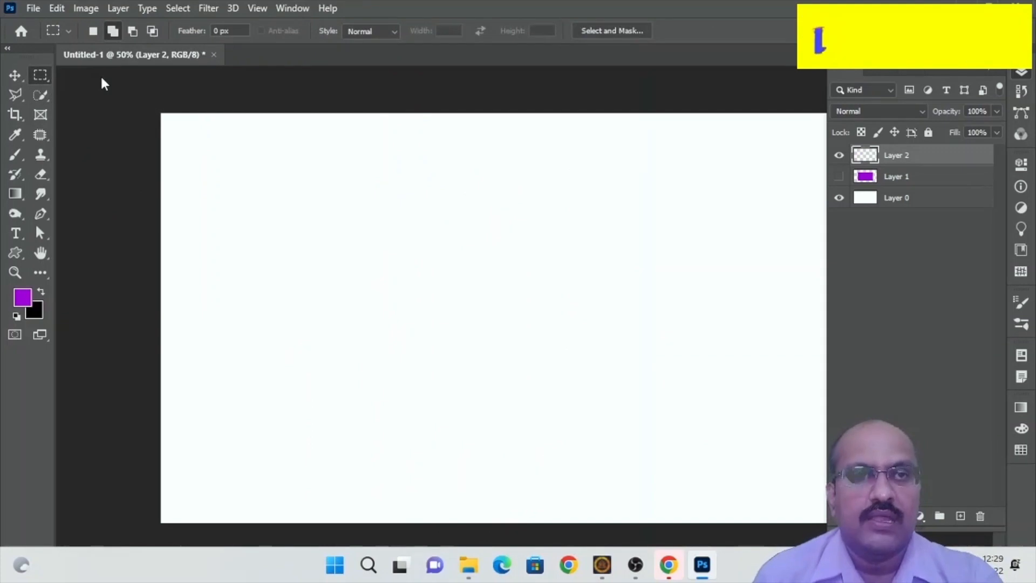
left_click(132, 30)
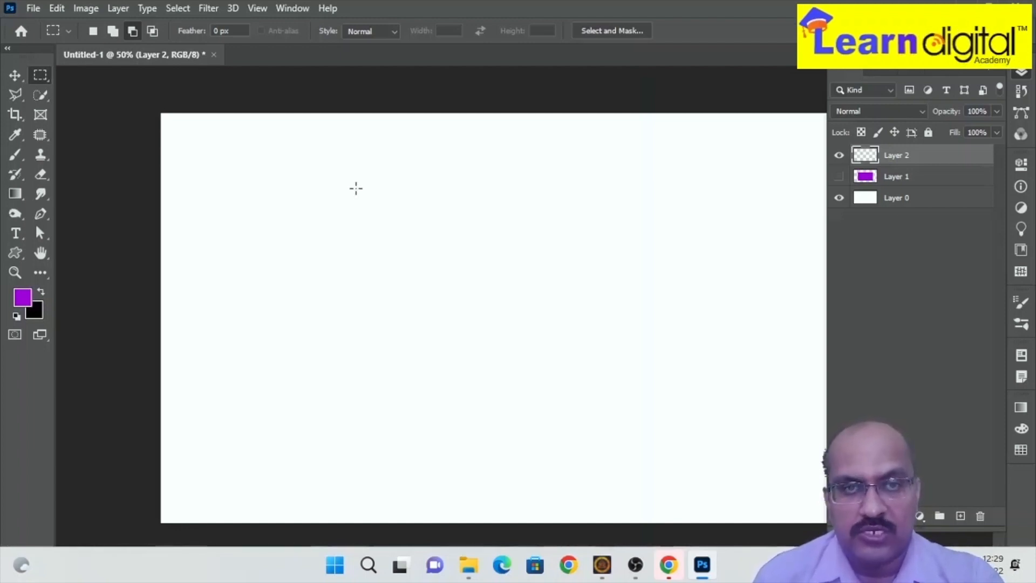
left_click_drag(332, 158, 712, 432)
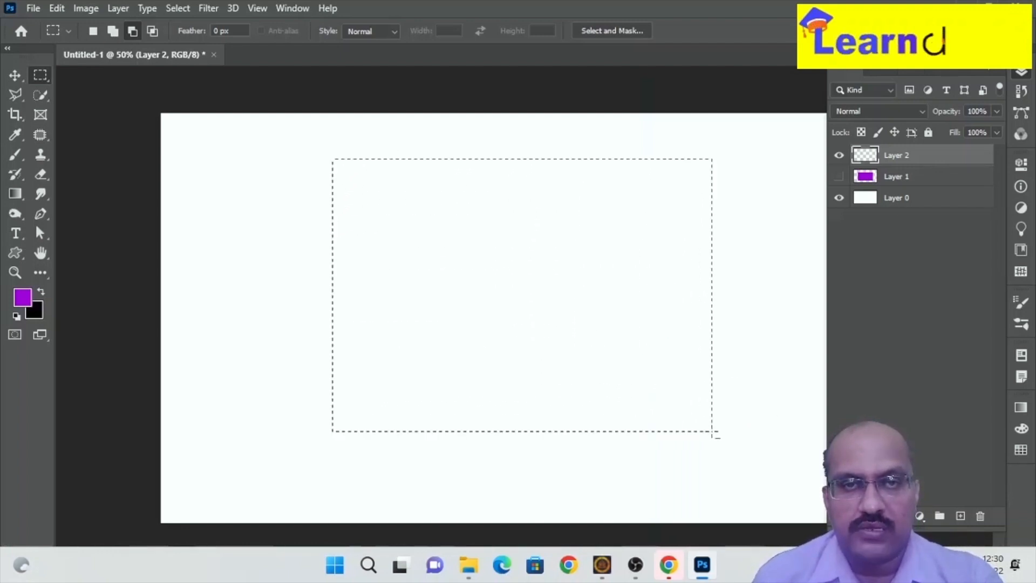
Step: Subtract an overlapping rectangle of about 950 x 682 px from the selection's upper right, leaving an L-shaped selection
left_click(133, 32)
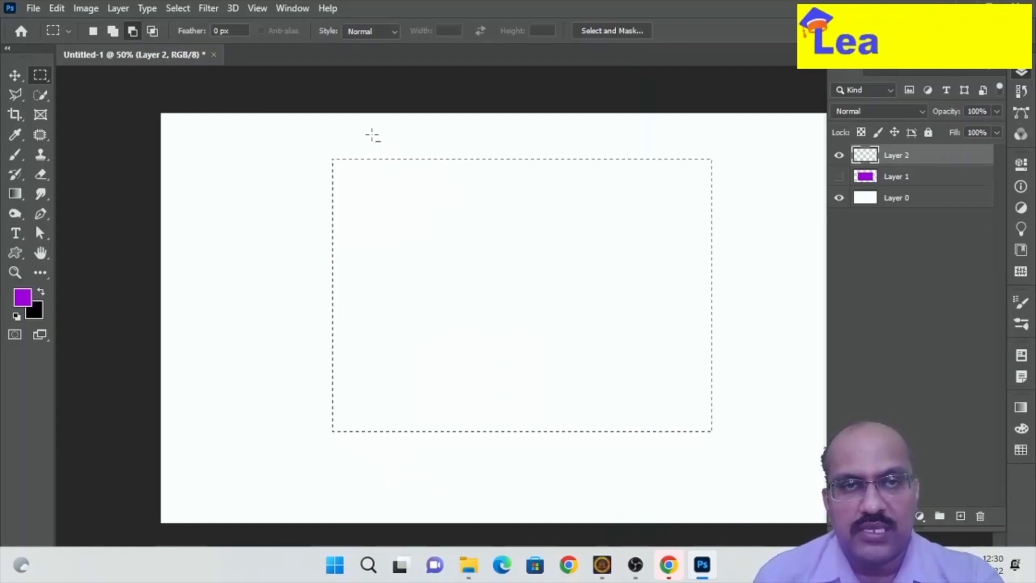
left_click_drag(372, 133, 731, 389)
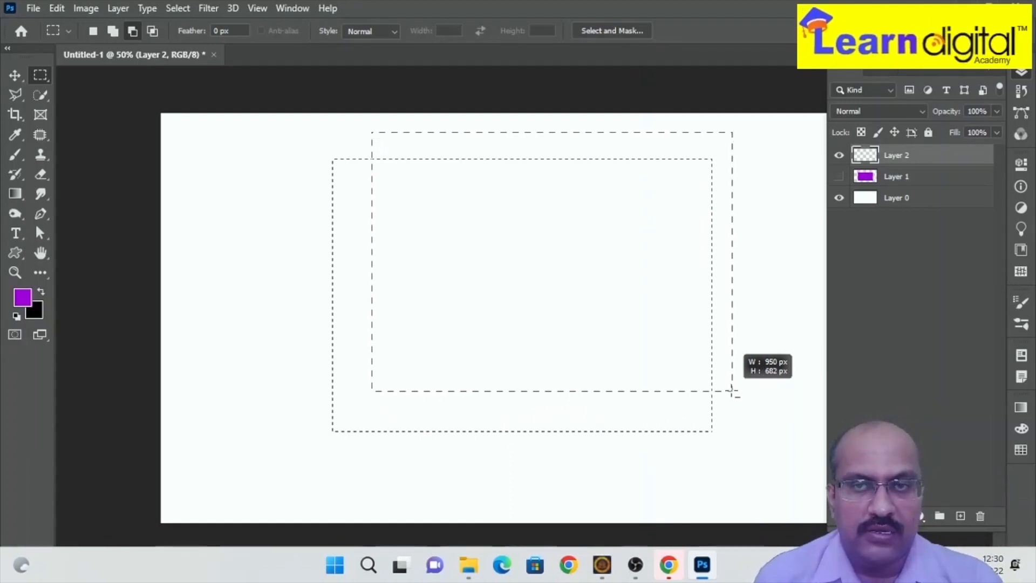
left_click_drag(733, 392, 733, 393)
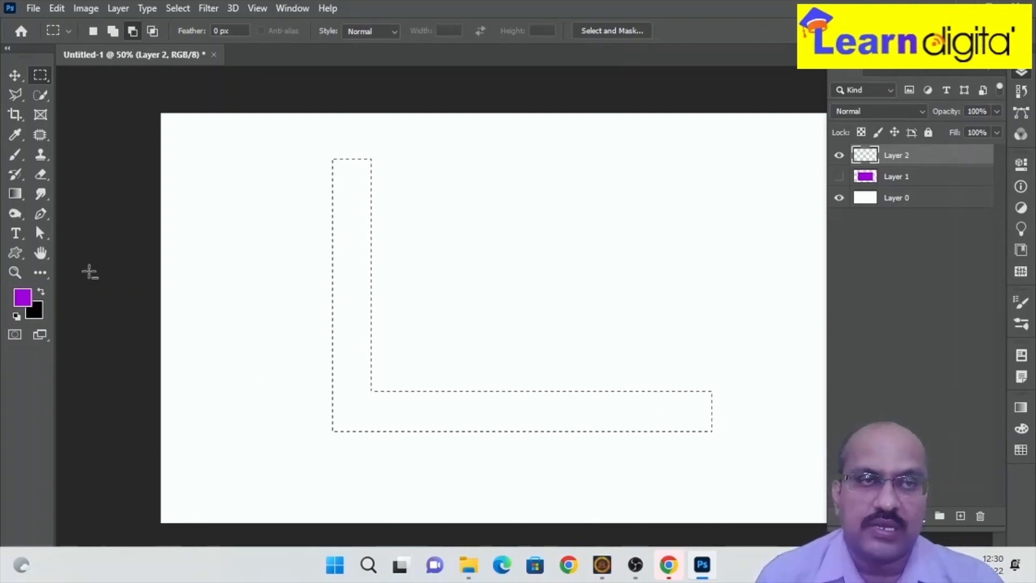
Step: Paint the L-shaped selection purple with the Brush tool and deselect it
left_click(16, 156)
mouse_move(339, 168)
left_mouse_down()
mouse_move(363, 258)
mouse_move(377, 437)
mouse_move(802, 407)
left_mouse_up()
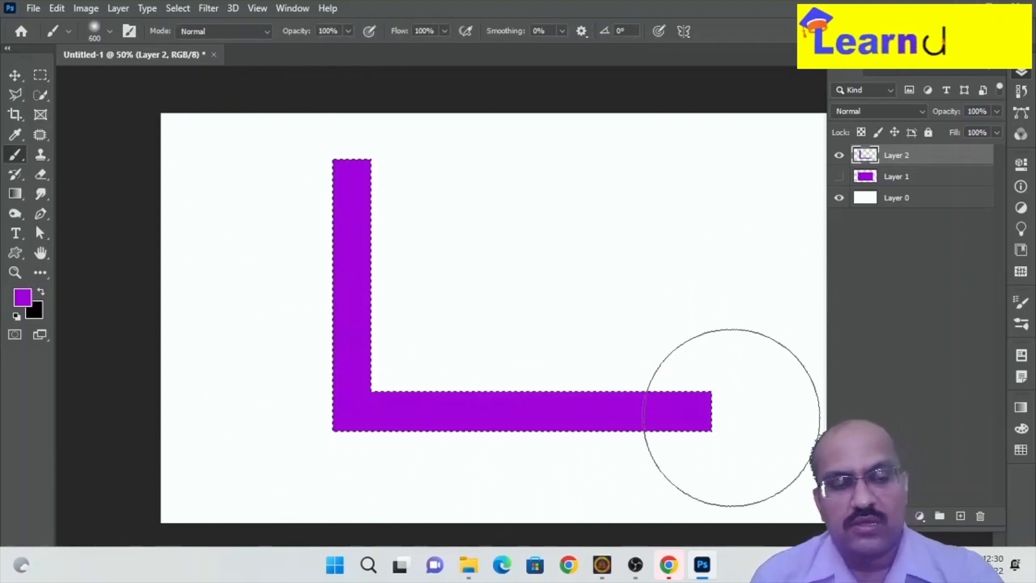
key("ctrl+d")
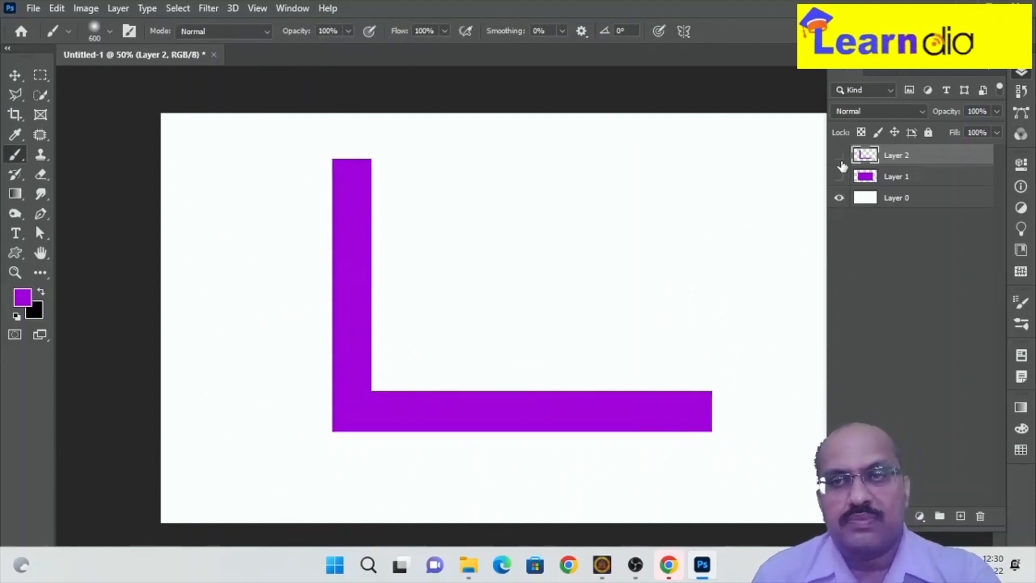
Step: Hide the painted layers and add a new empty layer above the L-shape layer
left_click(840, 177)
left_click(959, 517)
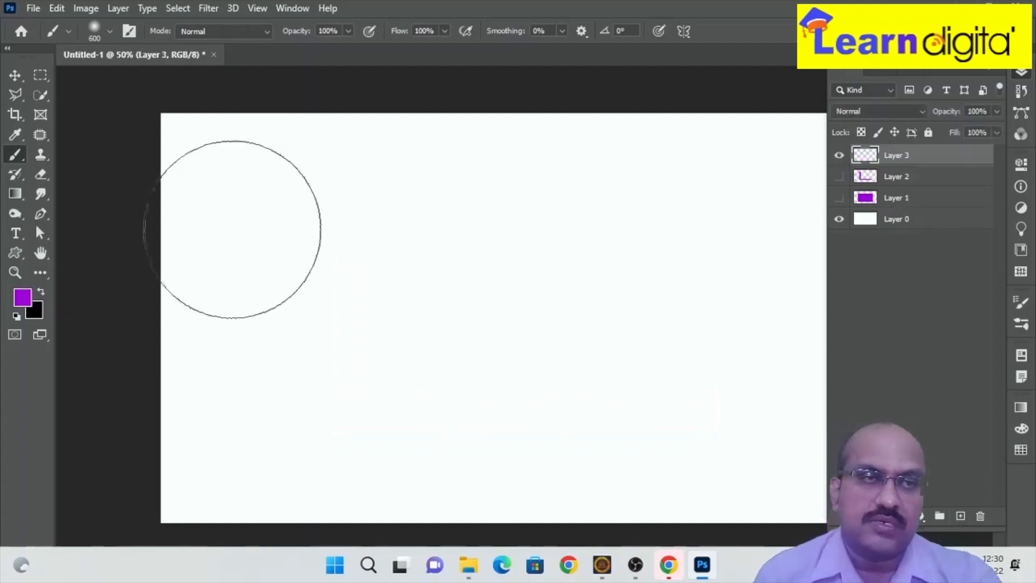
Step: Switch the Rectangular Marquee to Add to Selection mode and draw a large rectangular selection across the canvas center
left_click(34, 76)
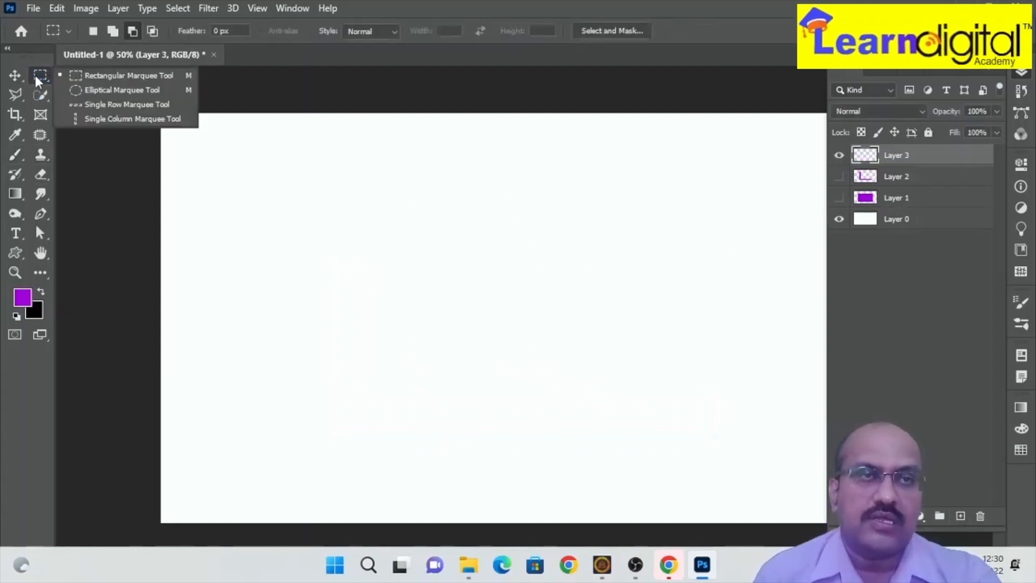
left_click(150, 31)
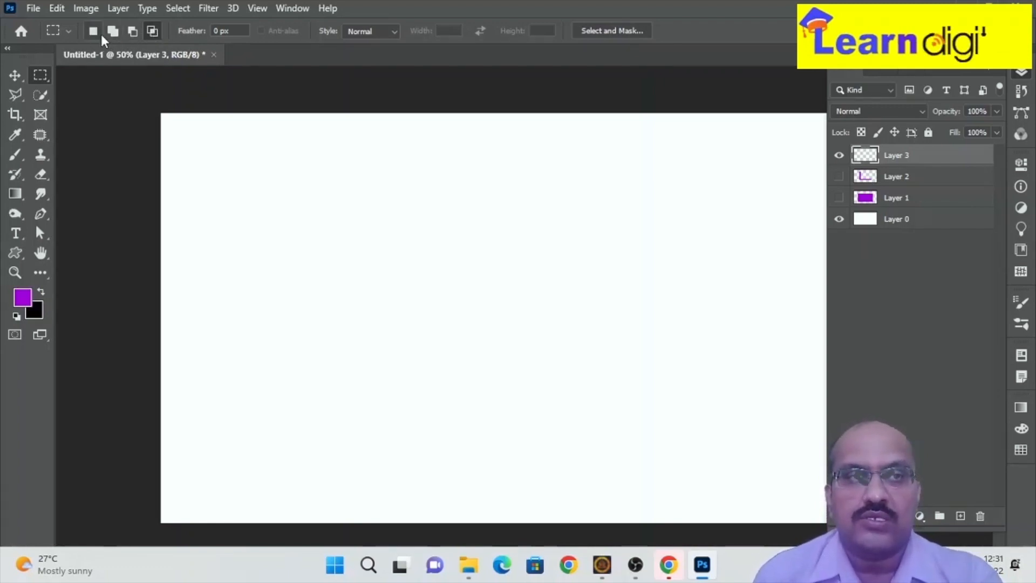
left_click(115, 33)
left_click_drag(306, 217, 732, 441)
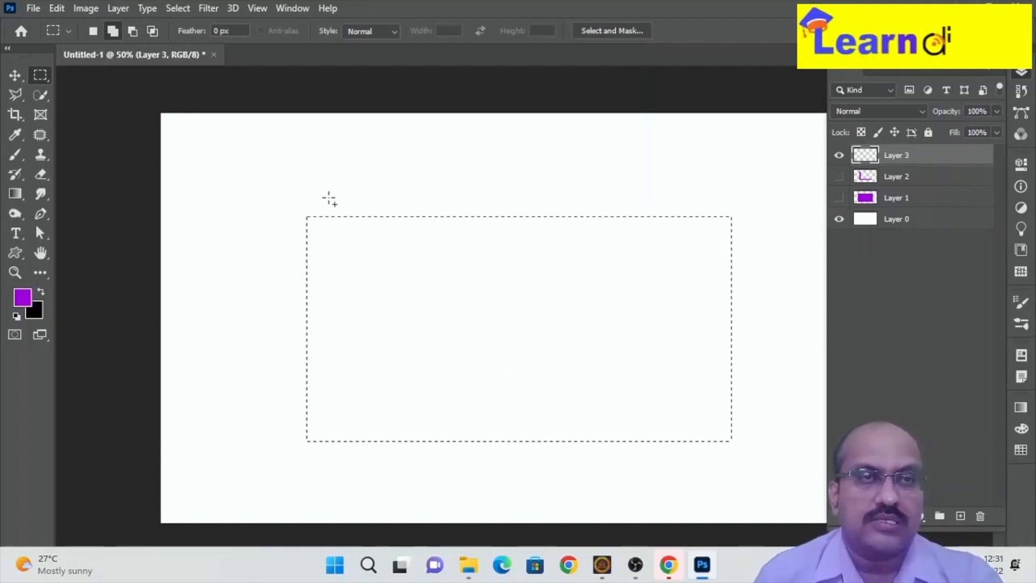
Step: Add small overlapping rectangles along the selection's top, left and right edges to give it protruding blocks
left_click_drag(329, 196, 434, 216)
left_click_drag(459, 183, 504, 217)
left_click_drag(544, 174, 591, 240)
left_click_drag(615, 178, 662, 234)
left_click_drag(682, 164, 783, 290)
left_click_drag(274, 258, 324, 304)
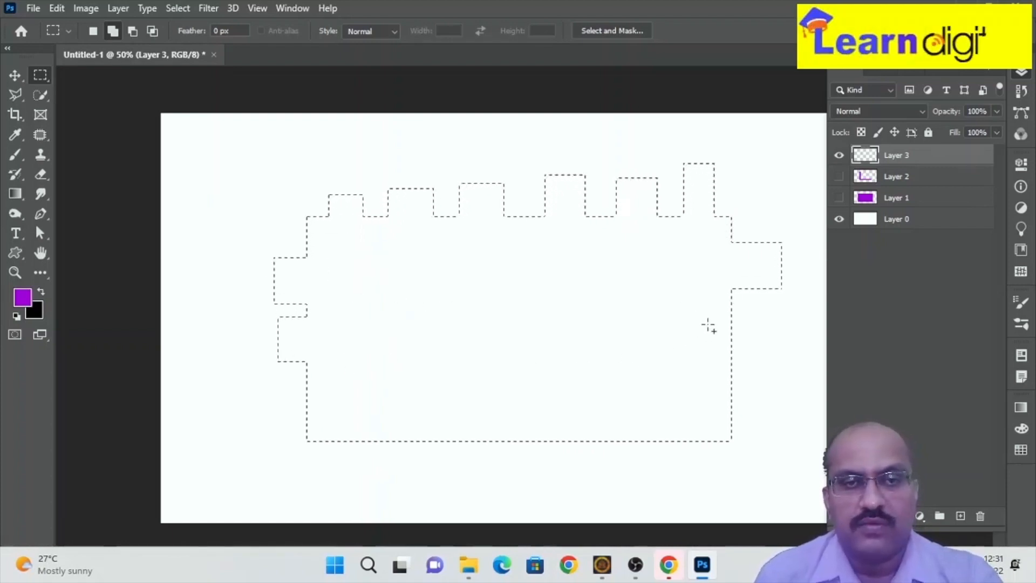
left_click_drag(776, 357, 808, 344)
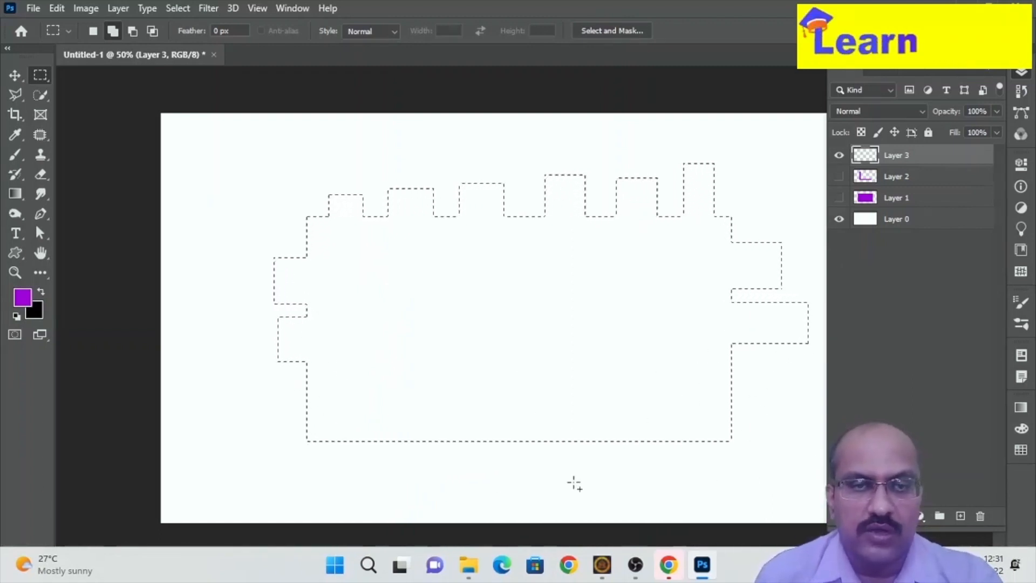
Step: Intersect the selection with a large rectangle that covers everything except its lower strip
left_click(152, 33)
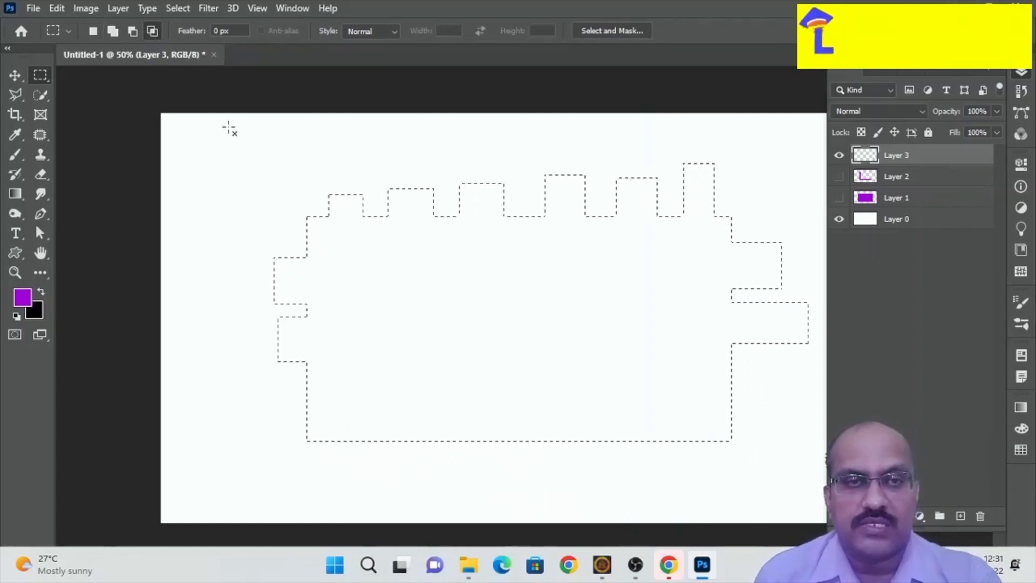
left_click_drag(224, 114, 824, 374)
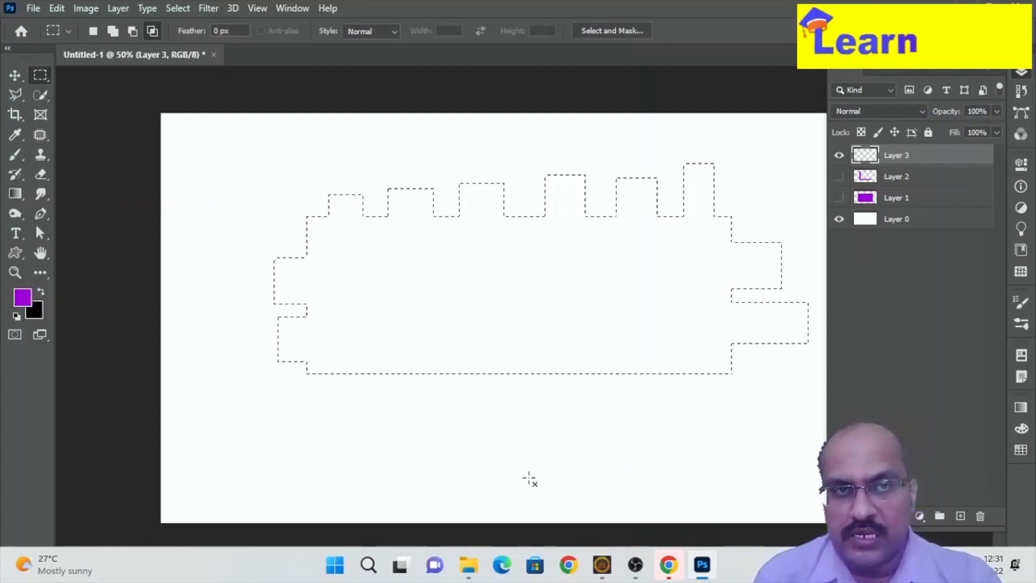
Step: Paint the intersected selection purple with the Brush tool and deselect it
key("b")
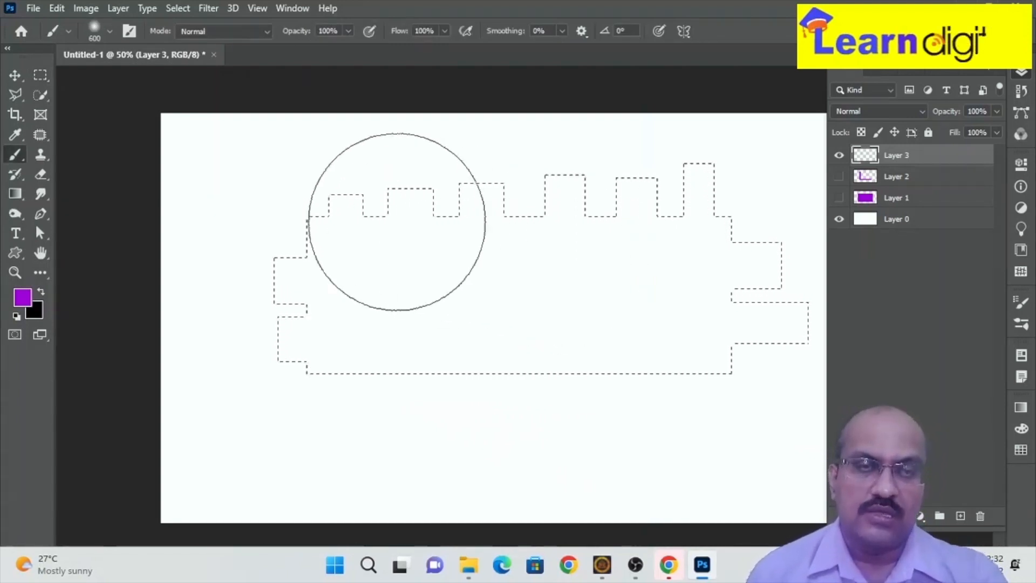
mouse_move(309, 212)
left_mouse_down()
mouse_move(537, 178)
mouse_move(745, 254)
mouse_move(167, 334)
mouse_move(740, 173)
mouse_move(567, 197)
mouse_move(279, 346)
left_mouse_up()
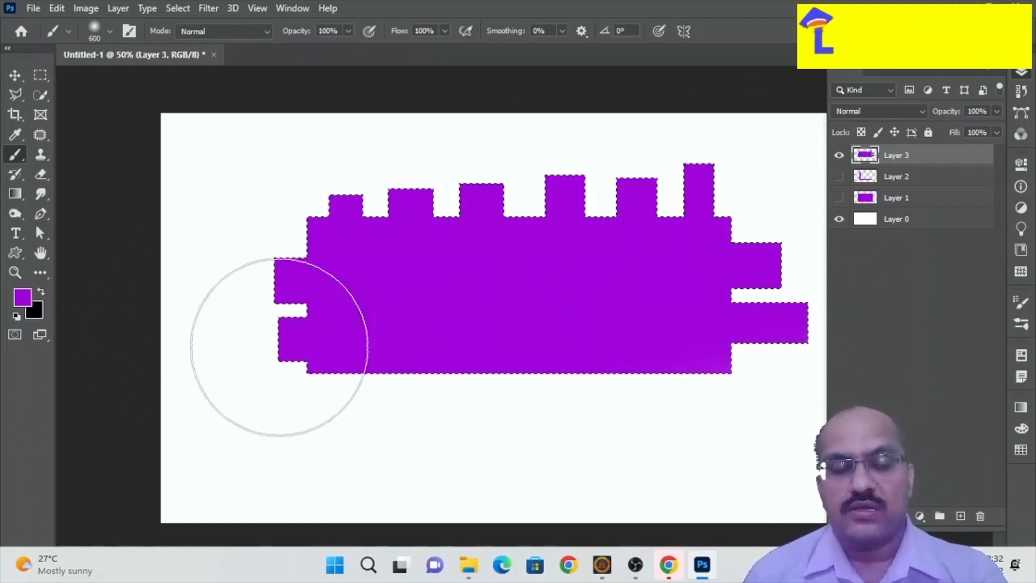
key("ctrl+d")
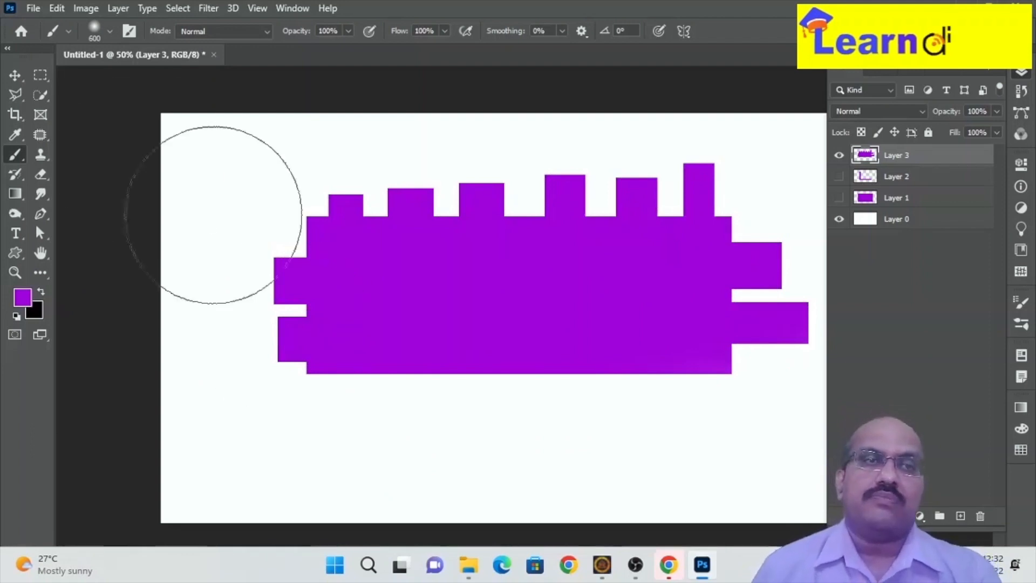
Step: Return the Rectangular Marquee to New Selection mode, and hide Layer 3 before adding an empty layer above it
left_click(38, 75)
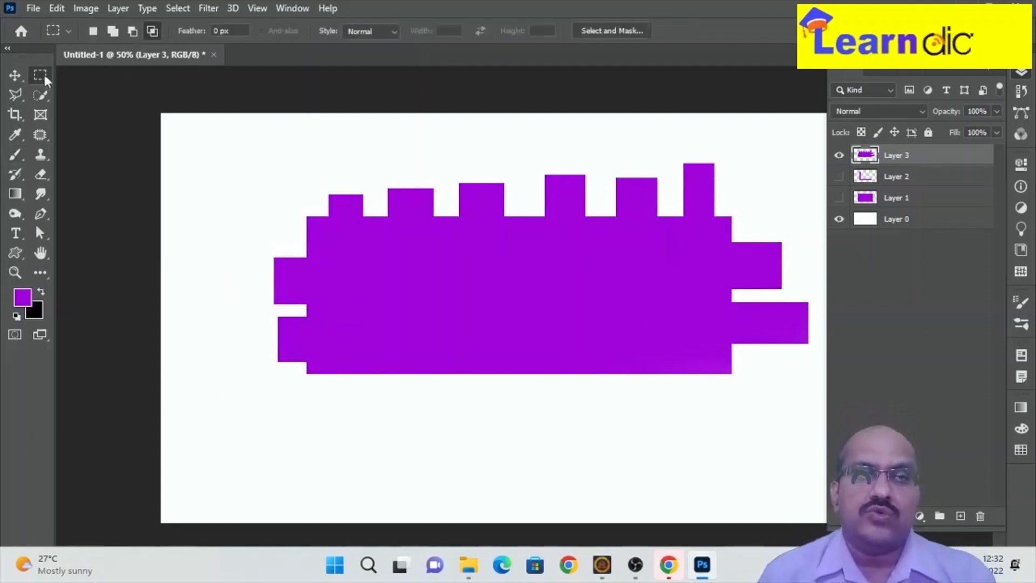
left_click(92, 33)
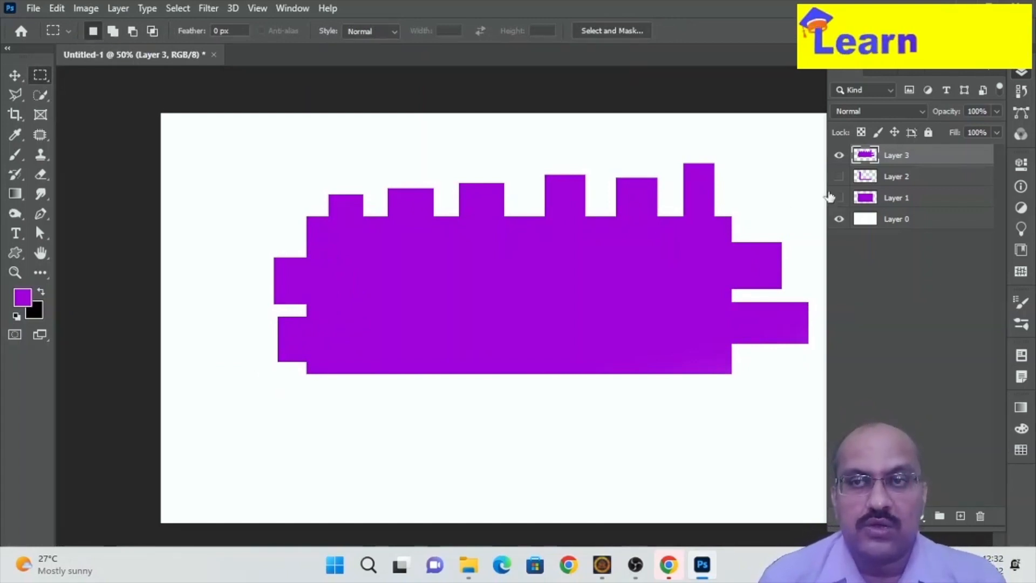
left_click(838, 155)
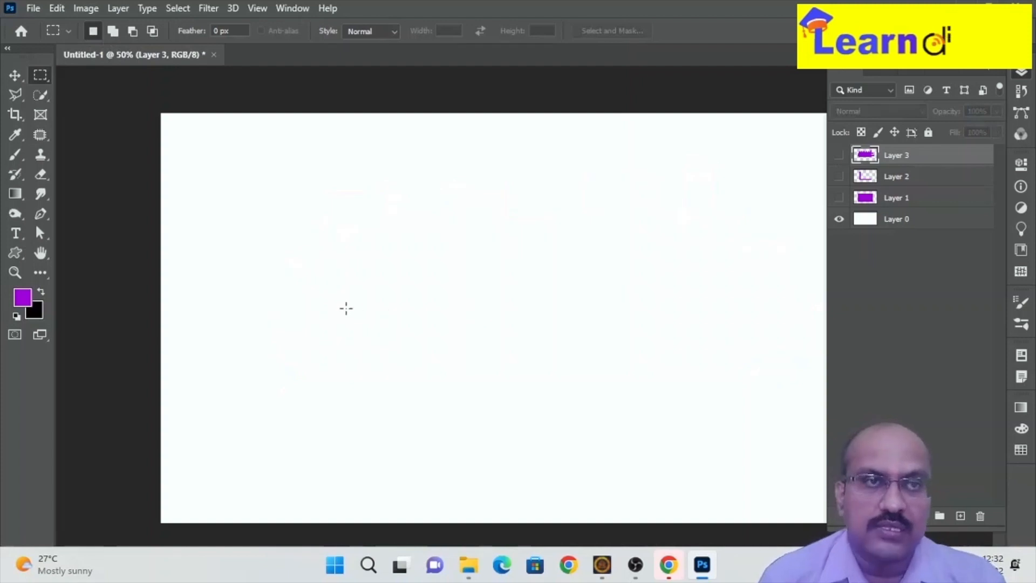
left_click(961, 516)
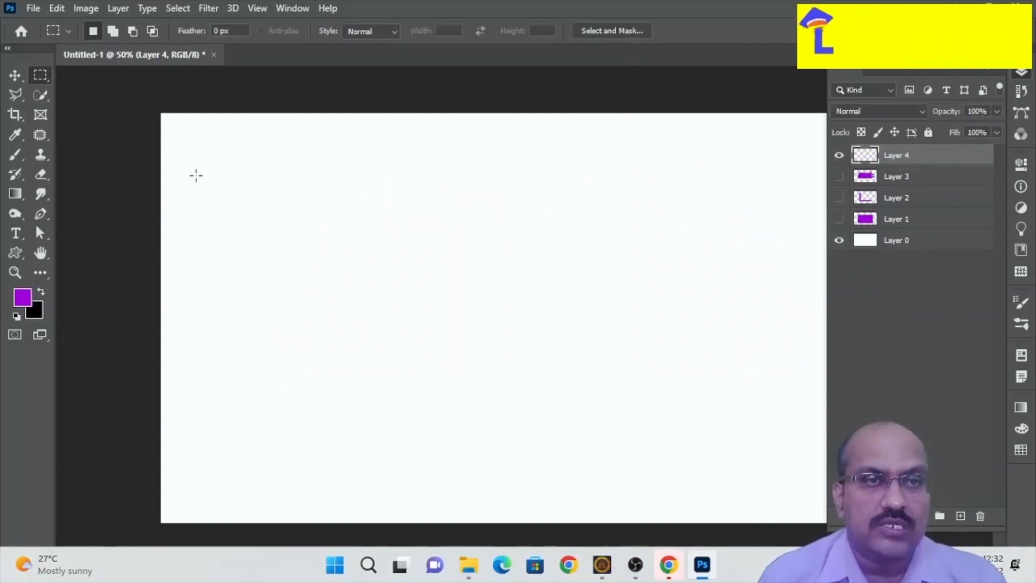
Step: Draw a rectangular selection in the canvas's upper left and replace it with another near the upper center
left_click_drag(197, 153, 357, 289)
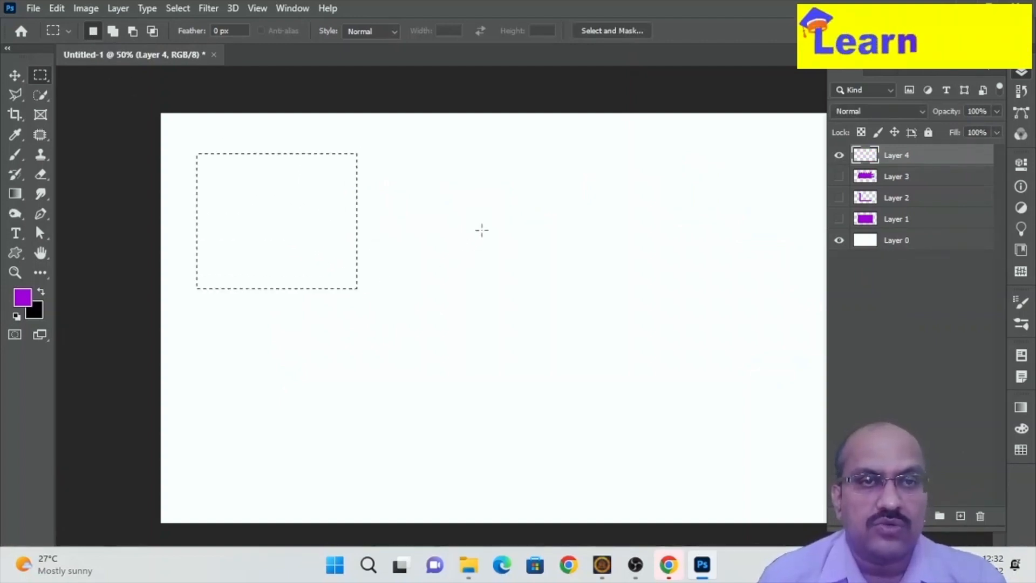
left_click_drag(451, 151, 614, 276)
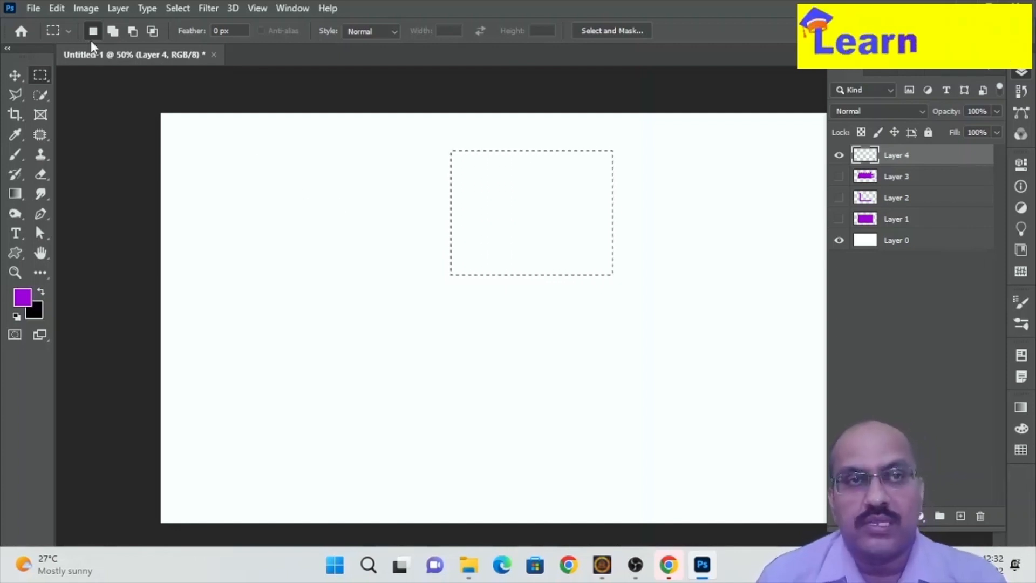
Step: Add five rectangles to the selection across the canvas in Add to Selection mode, one overlapping the existing rectangle's lower right corner
left_click_drag(192, 139, 352, 236)
left_click_drag(302, 324, 424, 438)
left_click_drag(498, 384, 627, 454)
left_click_drag(648, 319, 709, 383)
left_click_drag(598, 236, 668, 275)
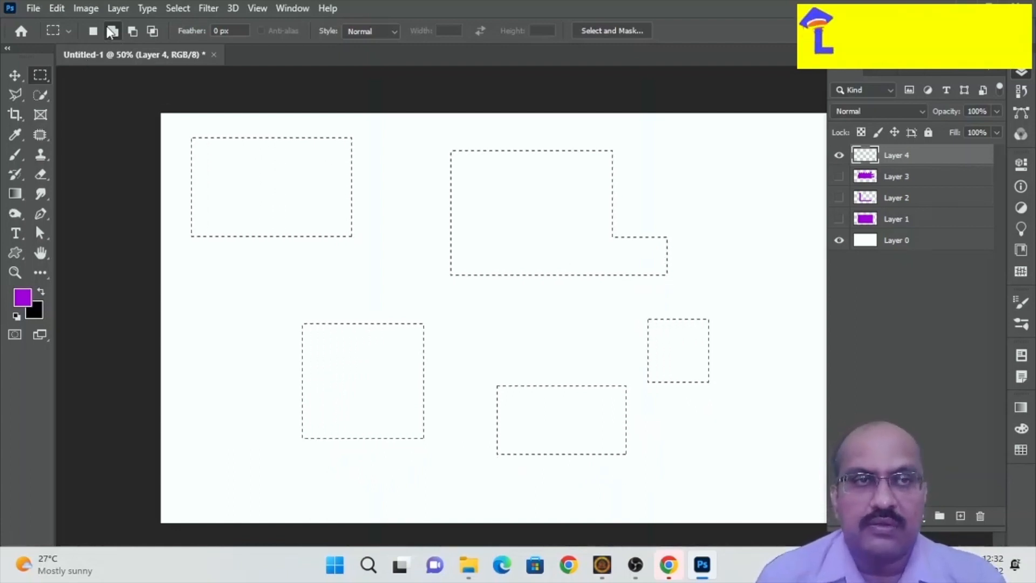
Step: Set the Rectangular Marquee back to New Selection mode and clear the whole selection
right_click(31, 79)
left_click(76, 75)
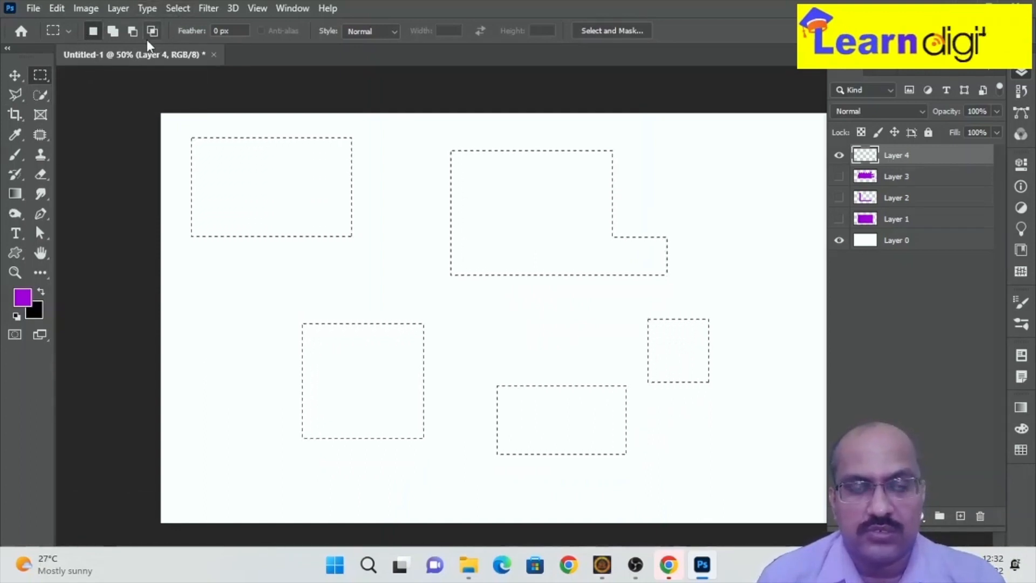
key("ctrl+d")
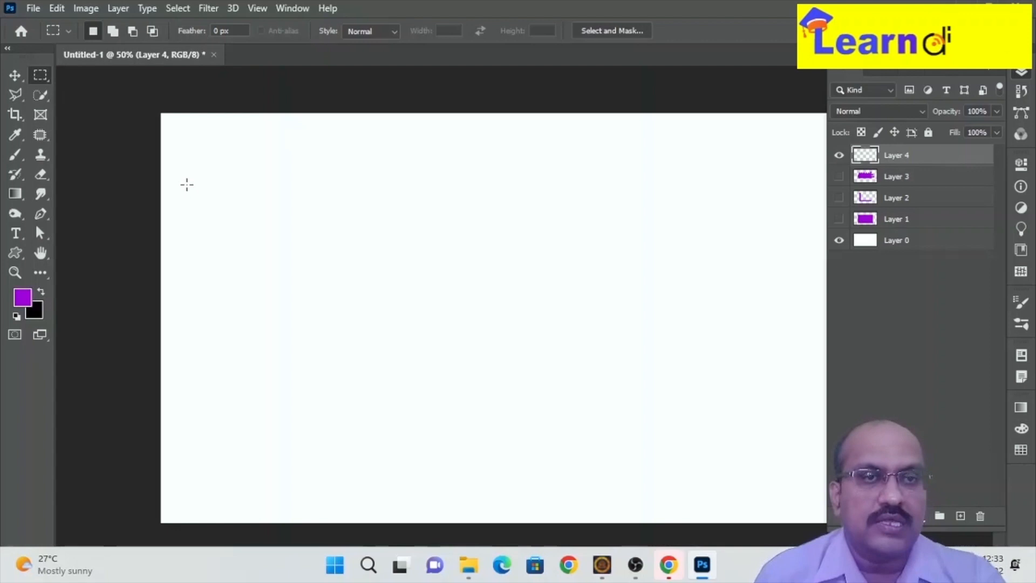
Step: Select a small rectangle in the canvas's upper left corner, paint it purple with the Brush tool, and deselect it
left_click_drag(192, 143, 284, 215)
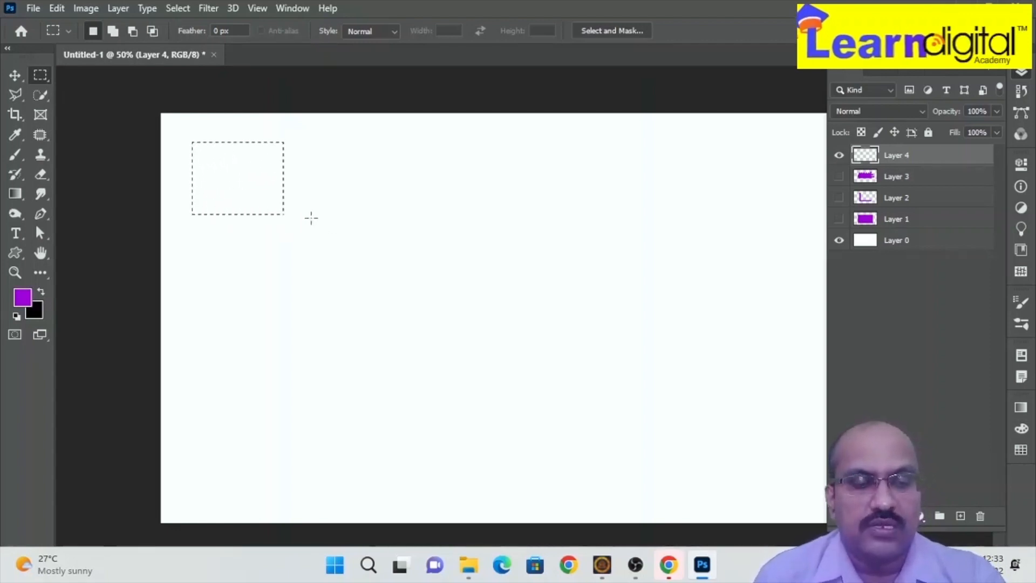
key("b")
left_click_drag(241, 176, 209, 189)
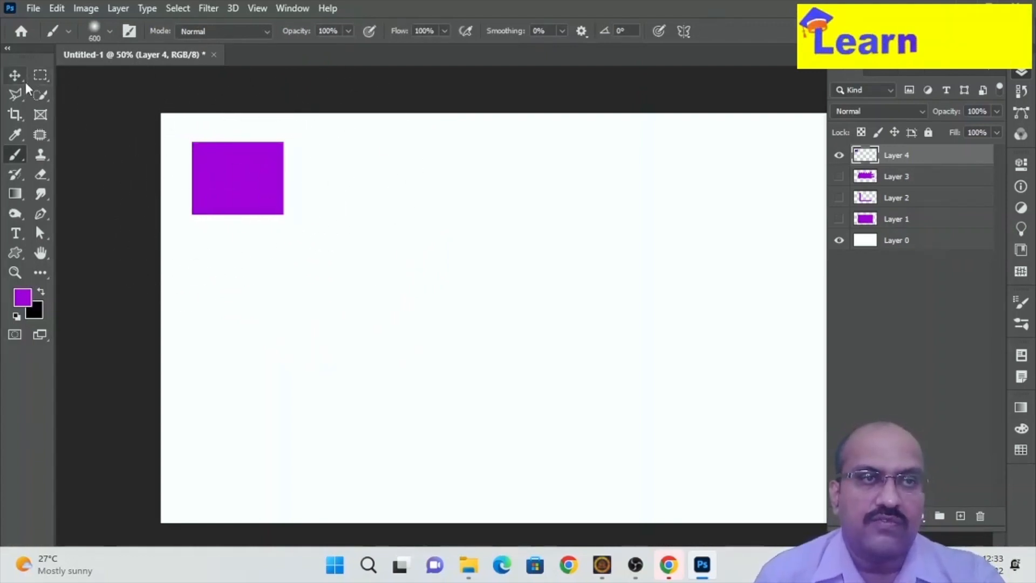
Step: Set the Rectangular Marquee's feather to 10 px and draw a similar-sized selection to the right of the purple rectangle
left_click_drag(38, 76, 88, 71)
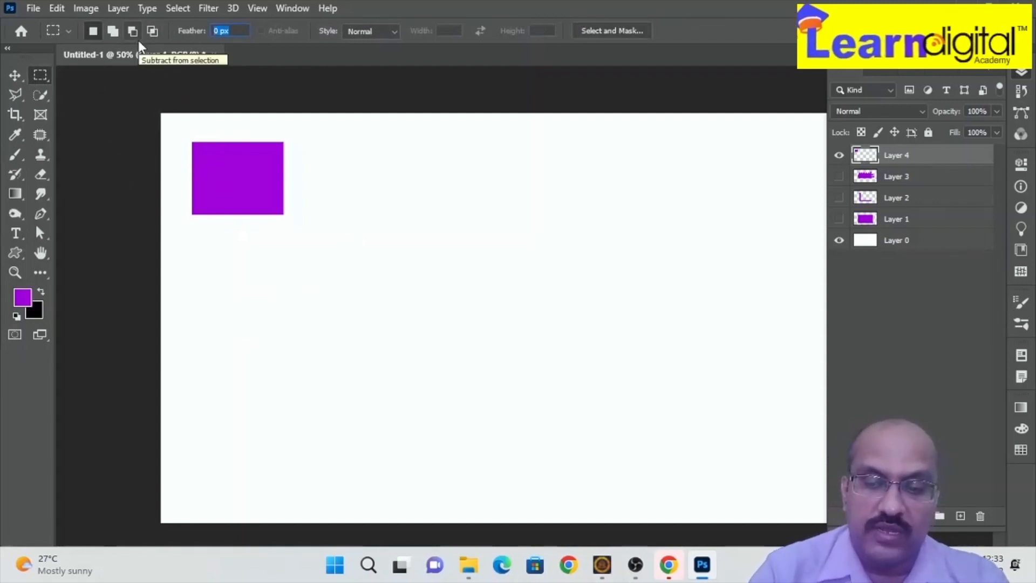
type("10")
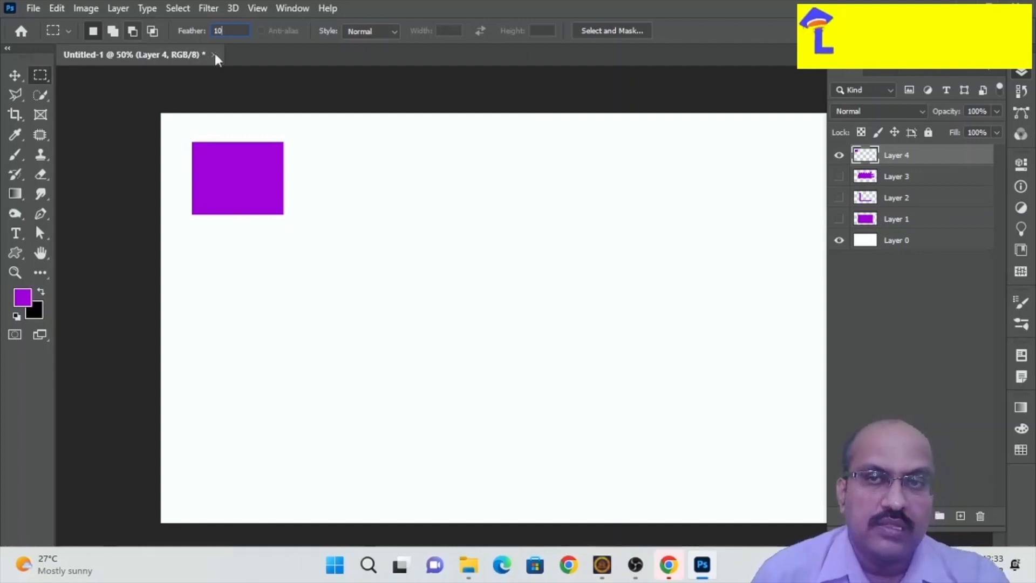
left_click_drag(318, 141, 414, 214)
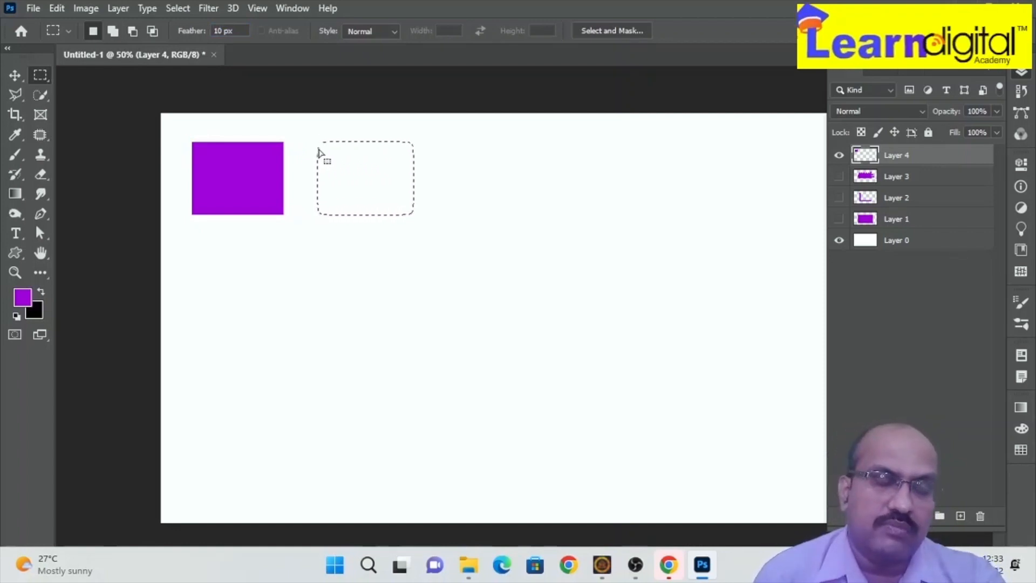
Step: Paint the feathered selection purple with the Brush tool and deselect it
key("b")
mouse_move(342, 122)
left_mouse_down()
mouse_move(307, 220)
mouse_move(324, 183)
mouse_move(369, 204)
left_mouse_up()
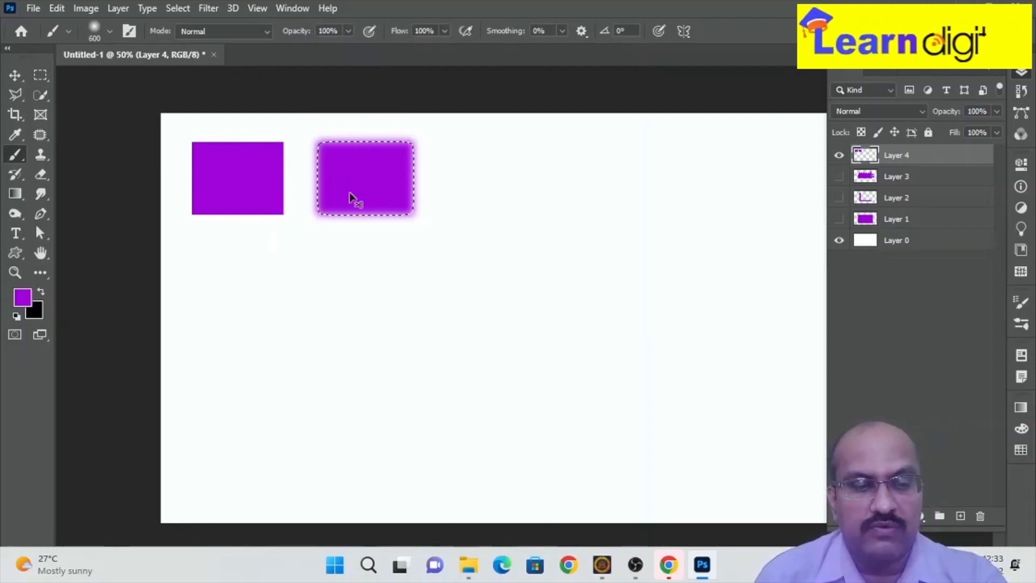
key("ctrl+d")
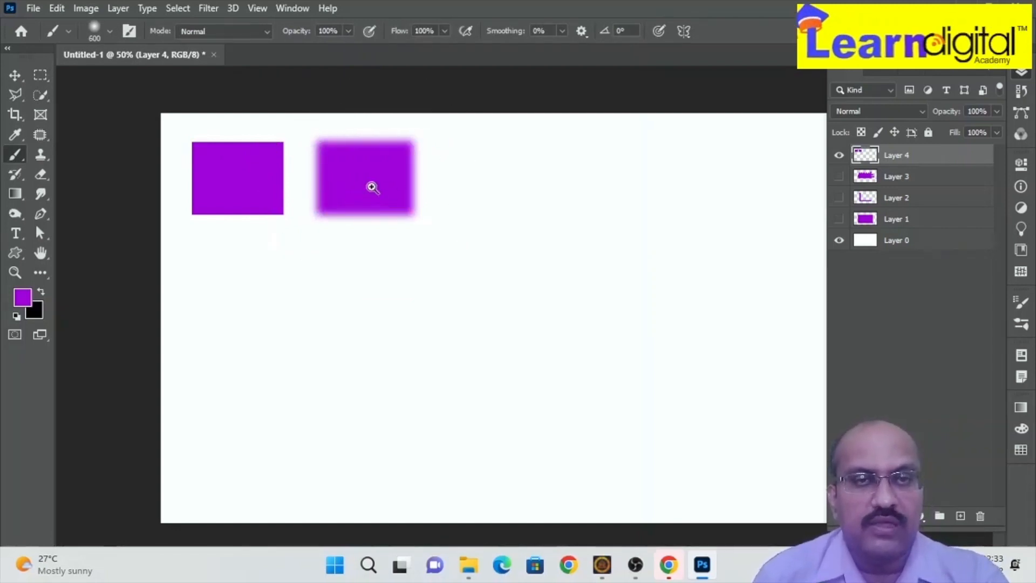
Step: Examine the edges of the feathered rectangle up close against those of the unfeathered one
key("z")
left_click_drag(354, 168, 345, 172)
left_click_drag(297, 196, 414, 295)
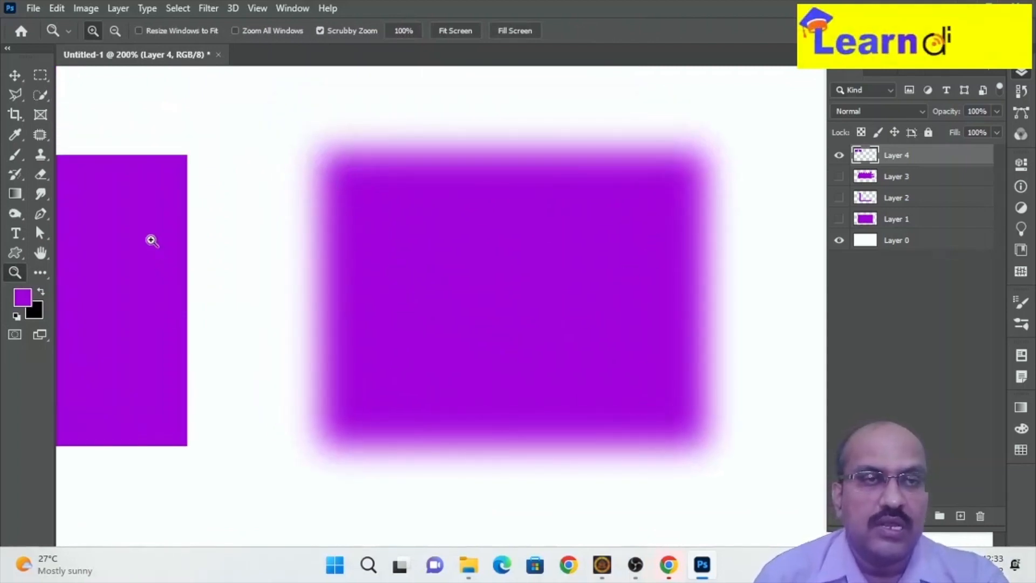
key("ctrl+minus")
key("ctrl+minus")
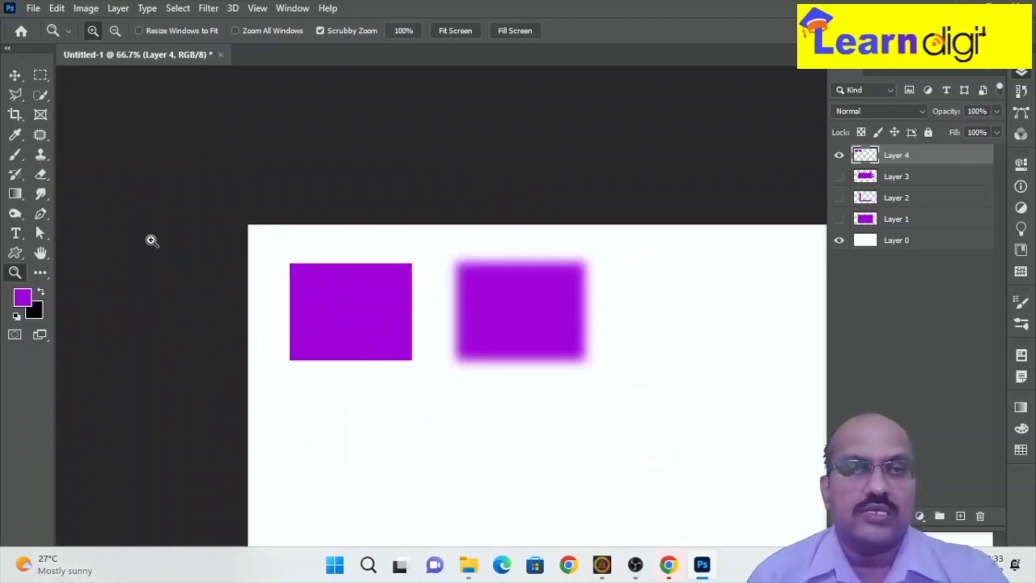
Step: Set the Rectangular Marquee's feather to 0 px and choose the Normal selection style
left_click(17, 75)
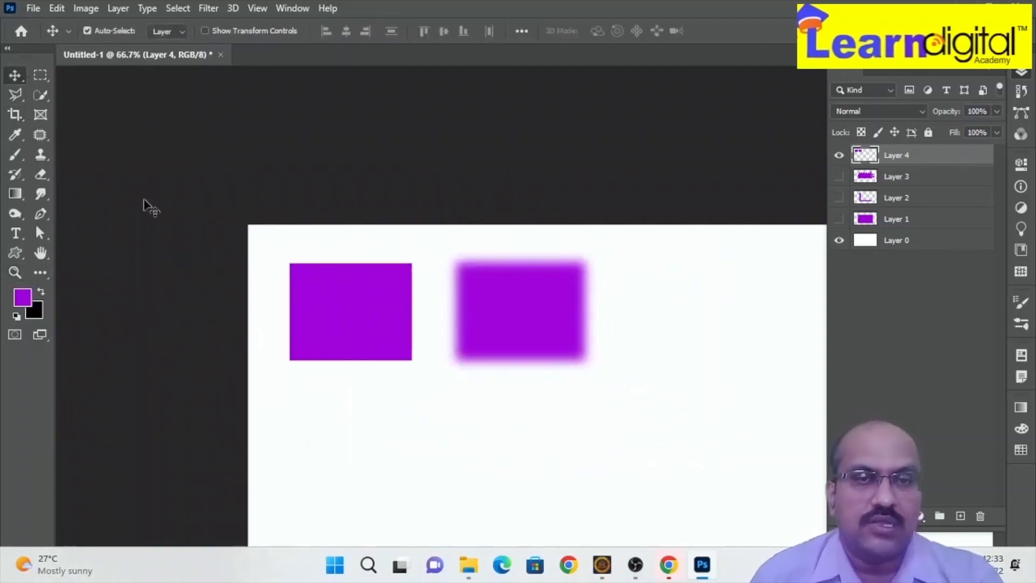
left_click(43, 80)
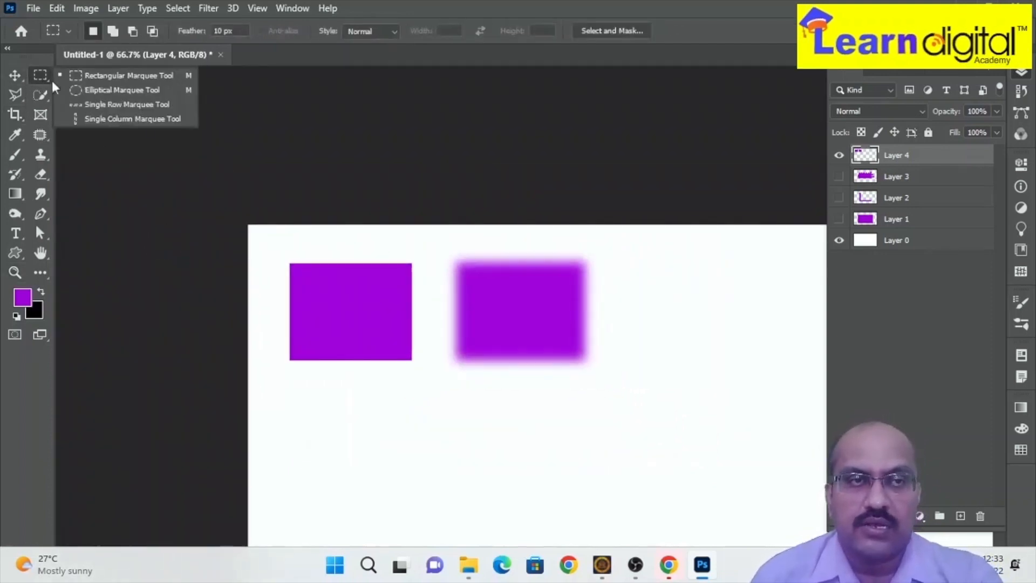
left_click(86, 76)
left_click(210, 31)
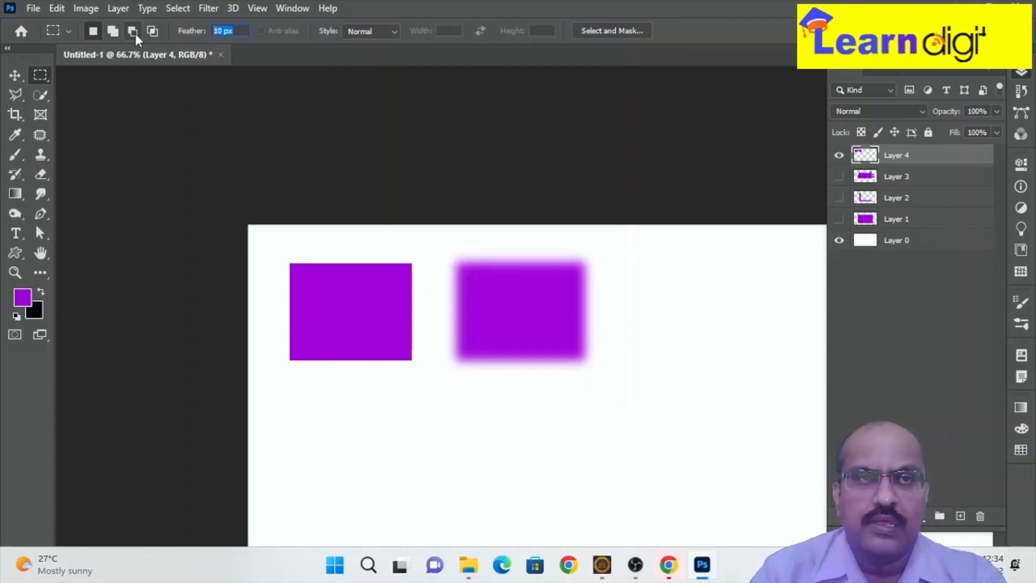
type("0")
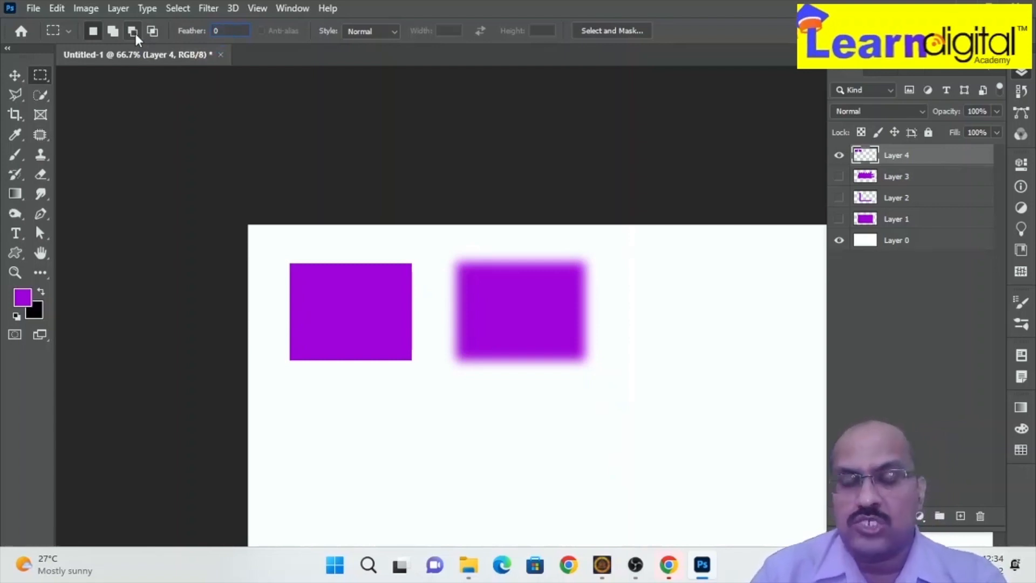
left_click(379, 33)
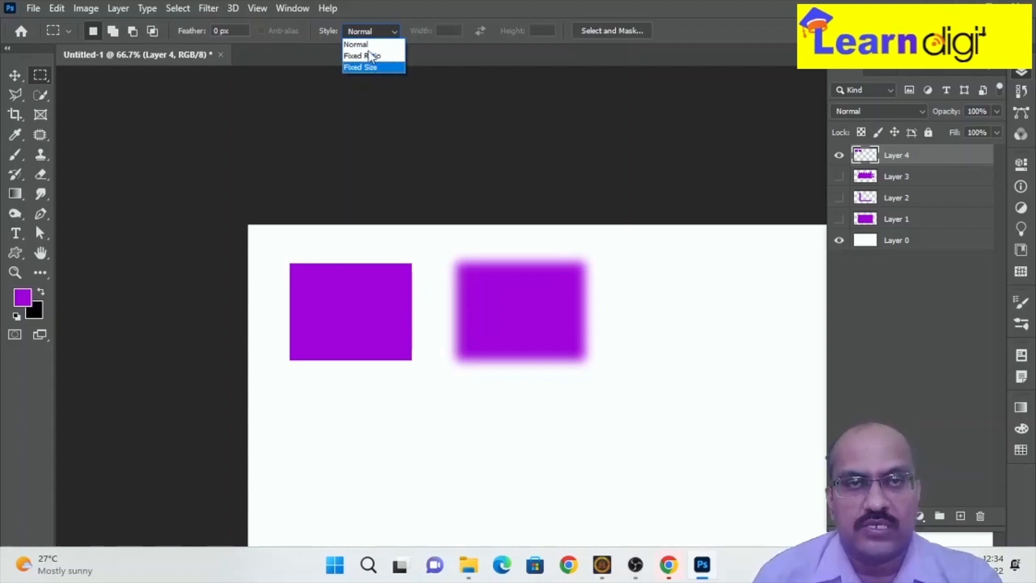
left_click(369, 49)
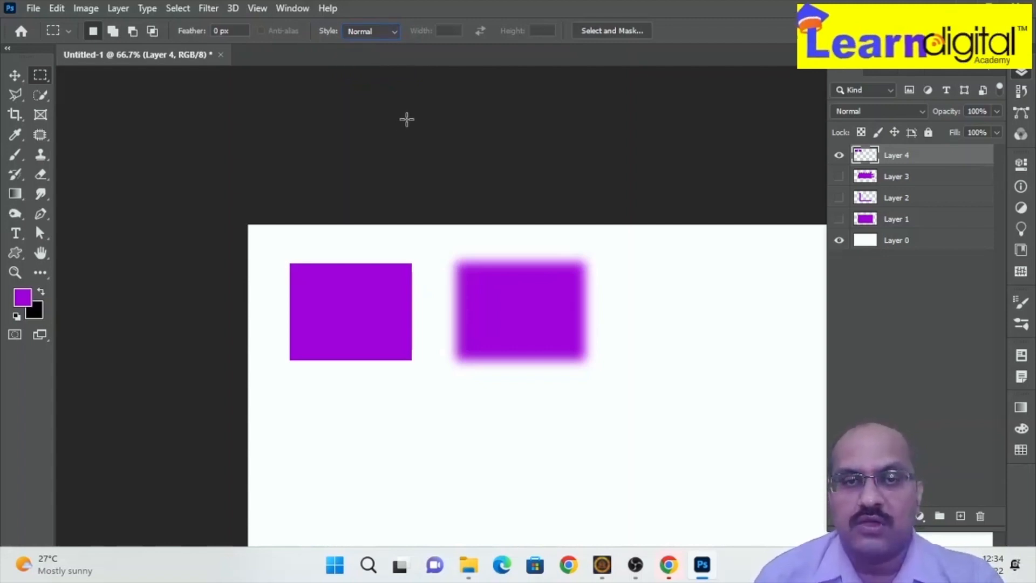
Step: Draw a tall, narrow rectangular selection below the two purple rectangles in the Normal style
left_click_drag(589, 227, 336, 62)
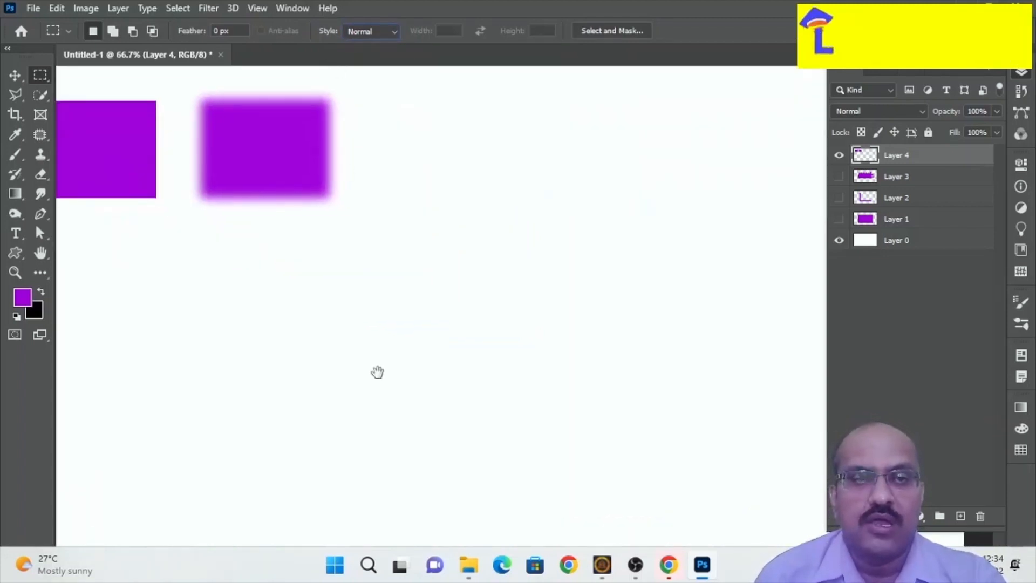
left_click_drag(378, 371, 352, 250)
left_click_drag(212, 173, 250, 455)
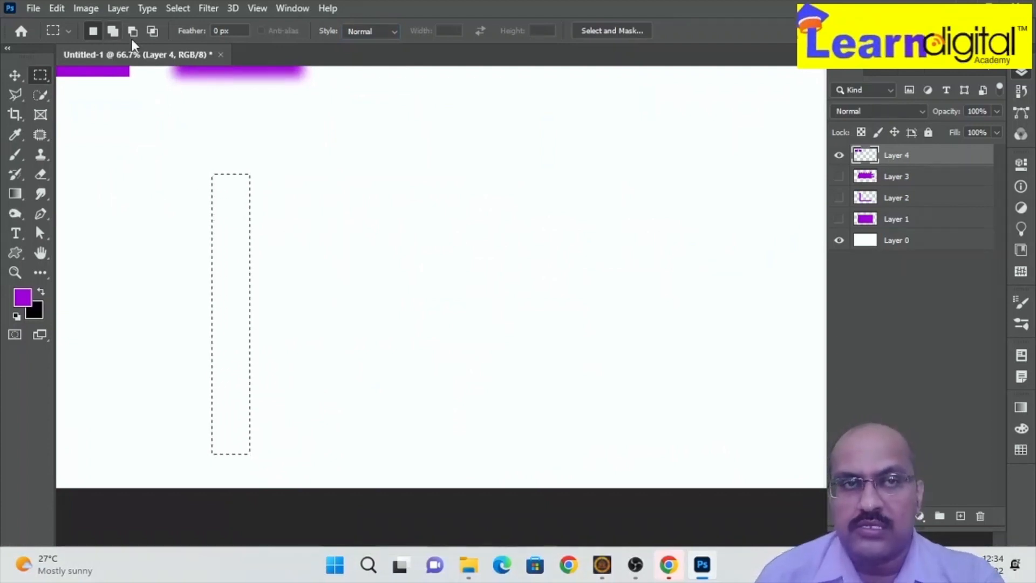
Step: Switch the marquee to the Fixed Ratio style at 1:1 and draw two square selections one after the other, the first about 168 px wide
left_click(347, 34)
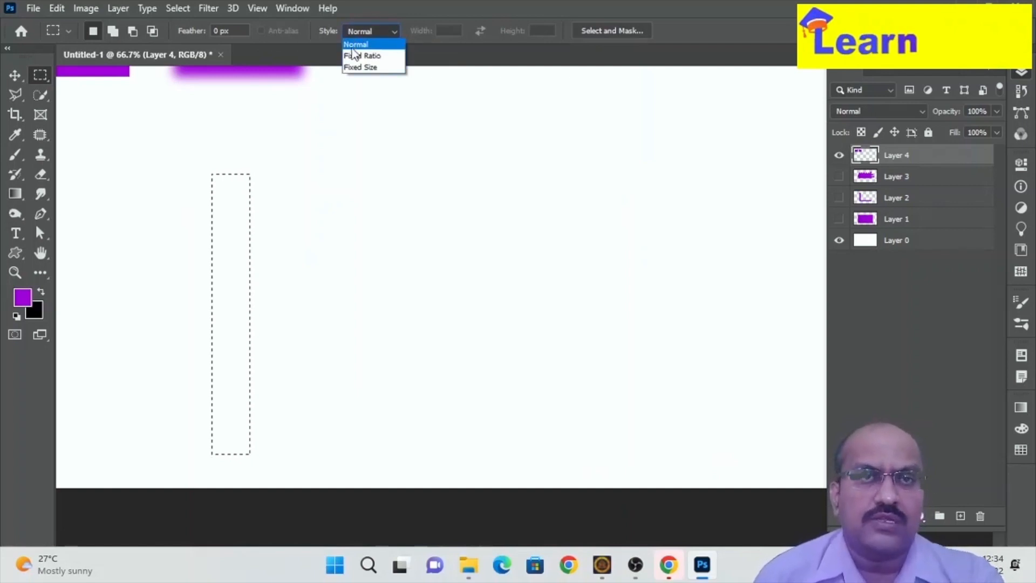
left_click(357, 56)
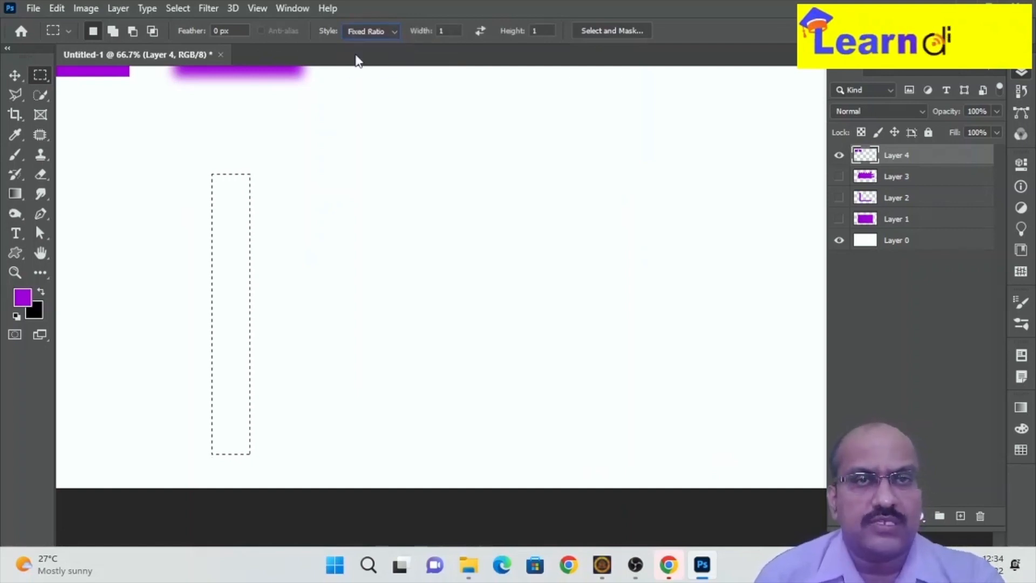
left_click_drag(333, 167, 426, 250)
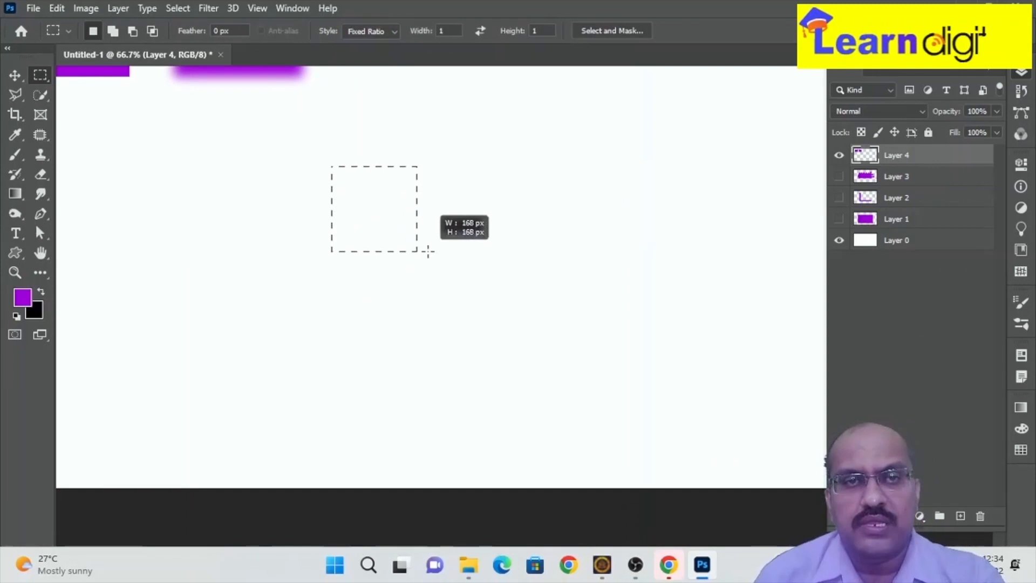
left_click_drag(470, 151, 574, 251)
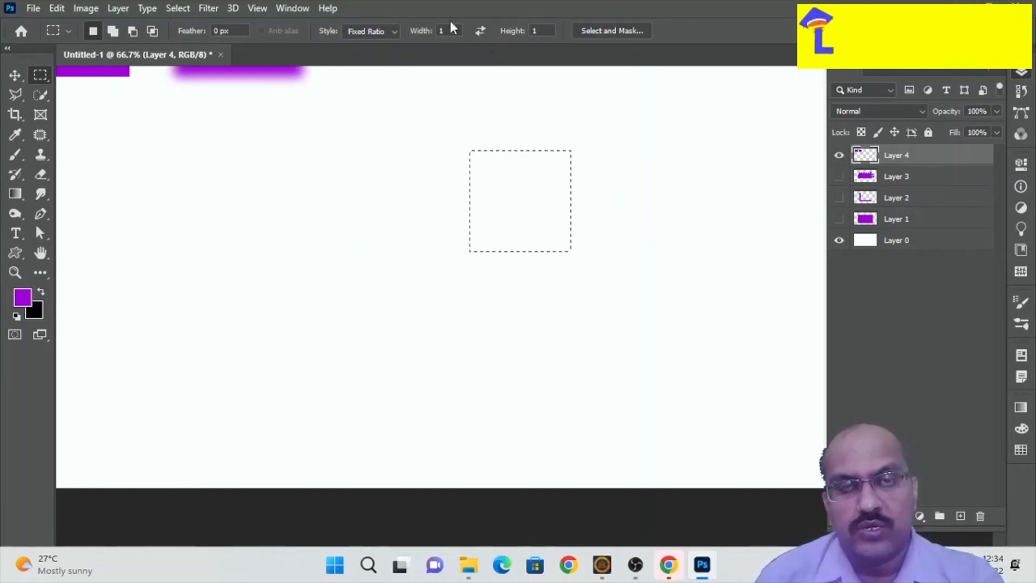
Step: Set the fixed ratio's width to 10 and draw a wide, flat selection across the blank canvas area
left_click(441, 31)
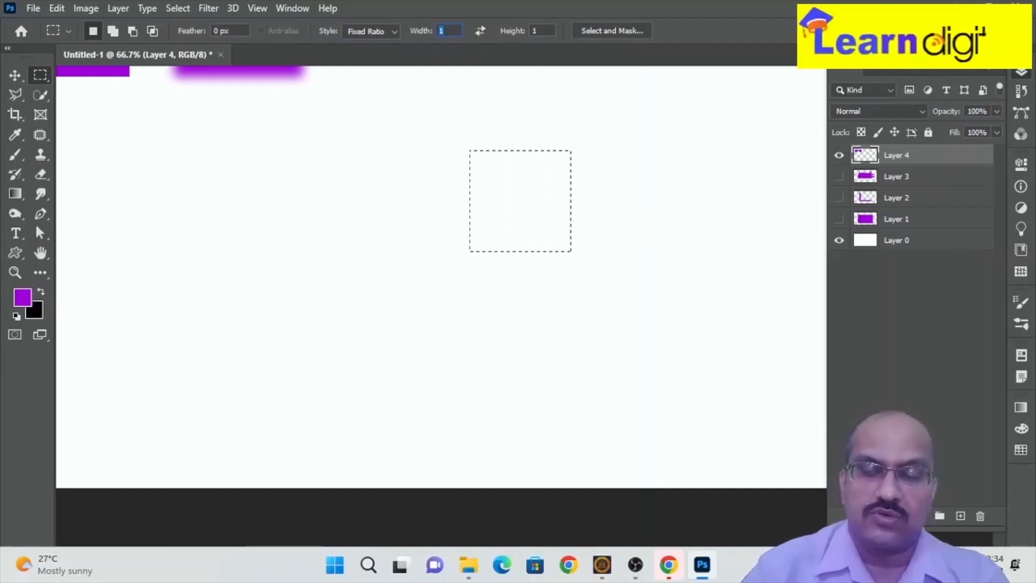
type("10")
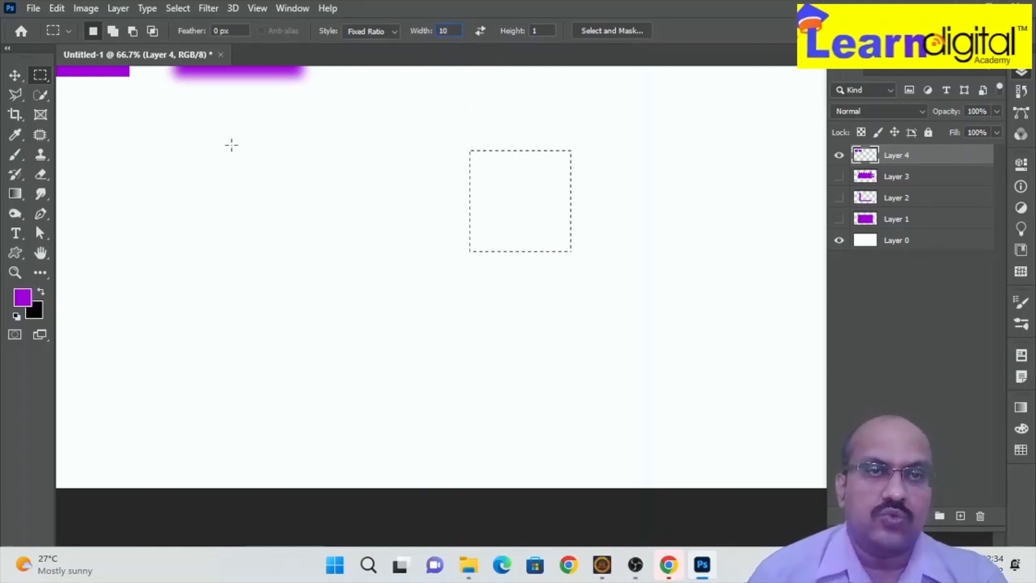
left_click_drag(229, 139, 592, 250)
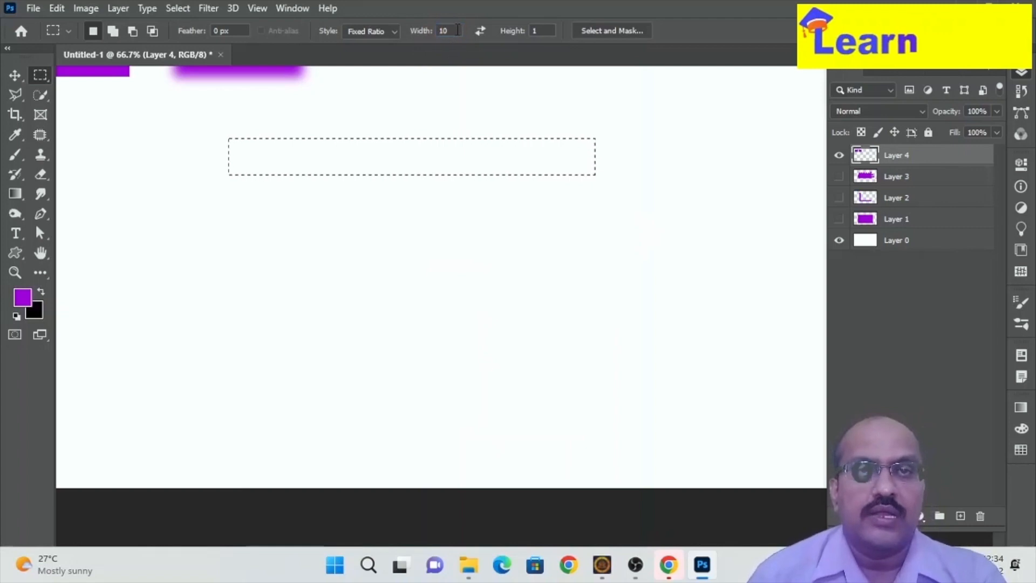
Step: Reset the ratio's width to 1, switch to the Fixed Size style and place a 64 × 64 px selection on the canvas
type("1")
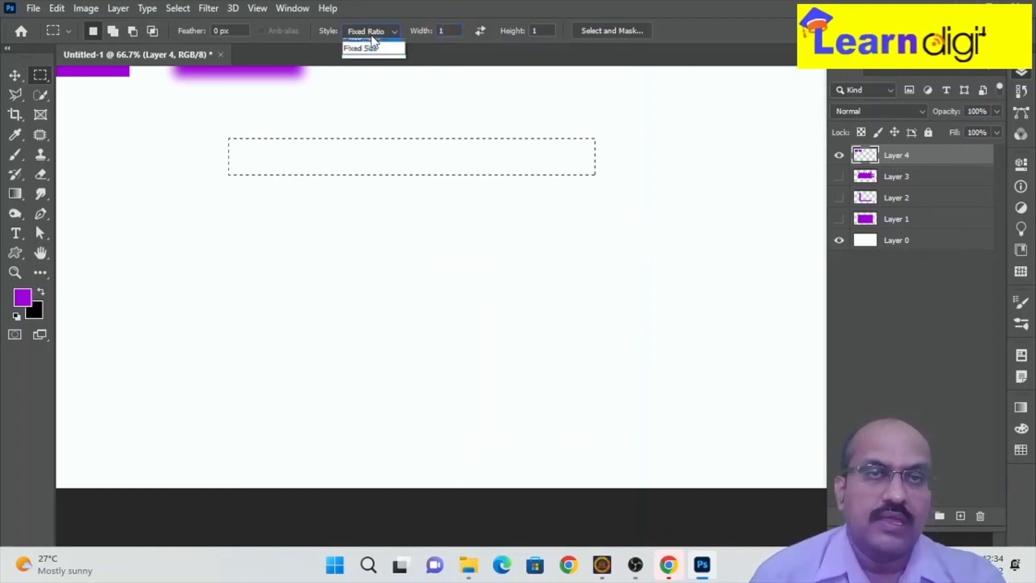
left_click(372, 68)
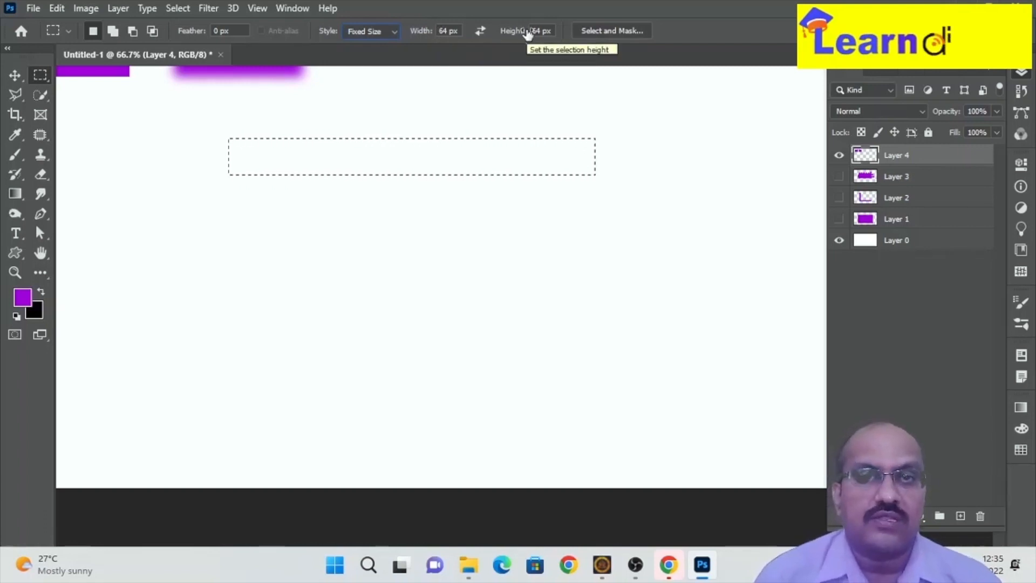
left_click(310, 221)
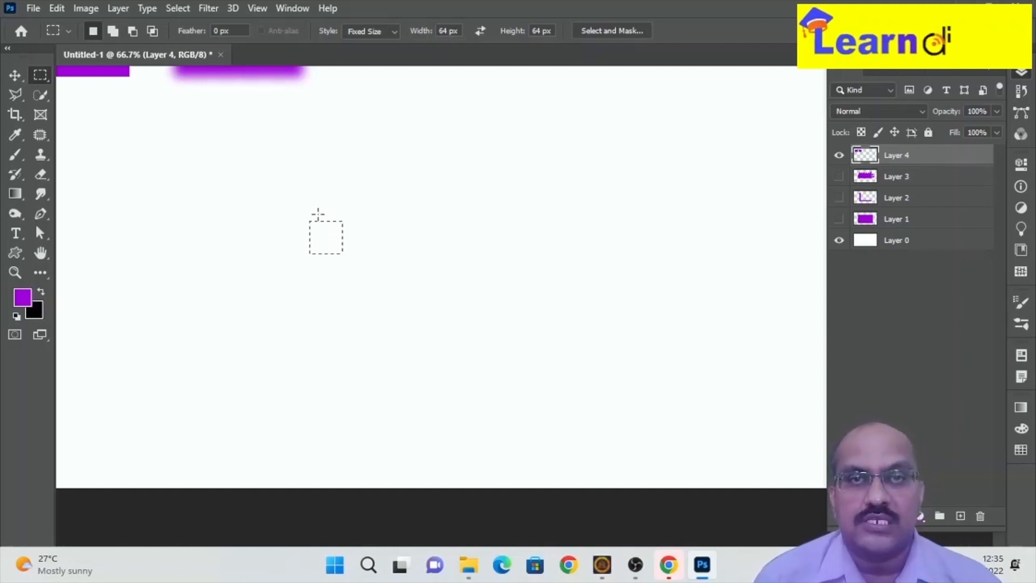
Step: Return the selection style to Normal and draw a selection constrained to a perfect square
left_click(389, 31)
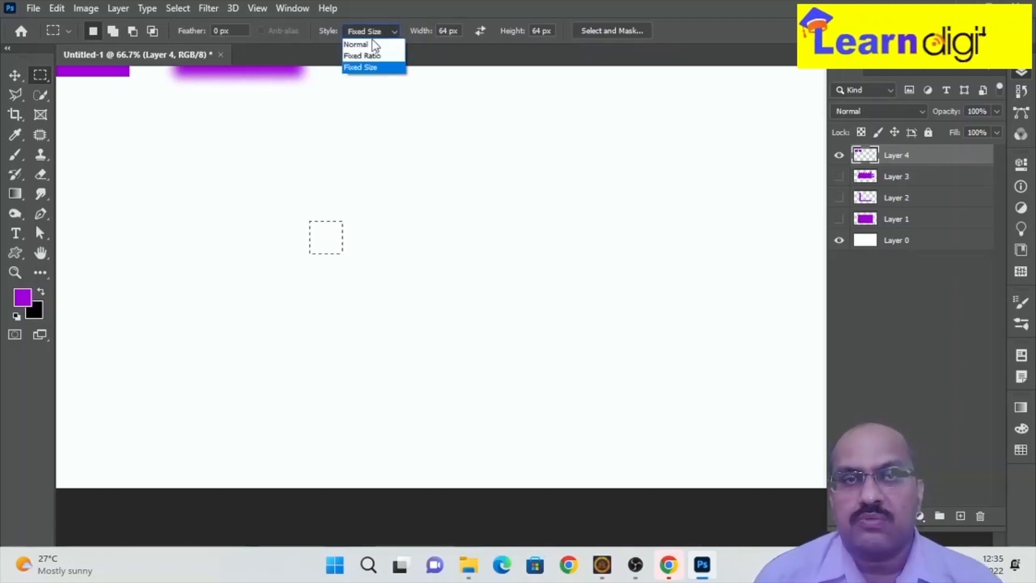
left_click(371, 41)
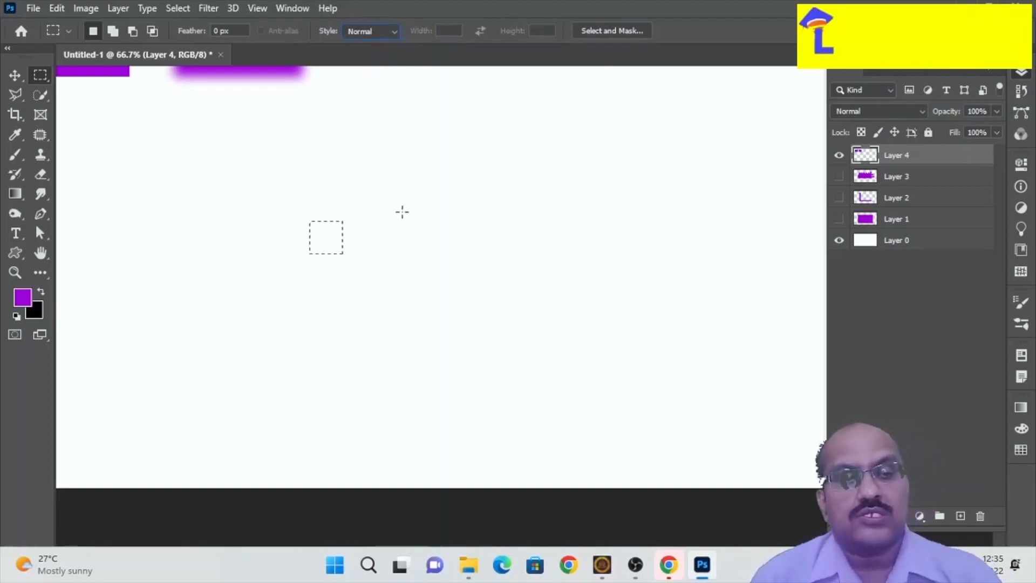
key("shift")
left_click_drag(445, 168, 407, 252)
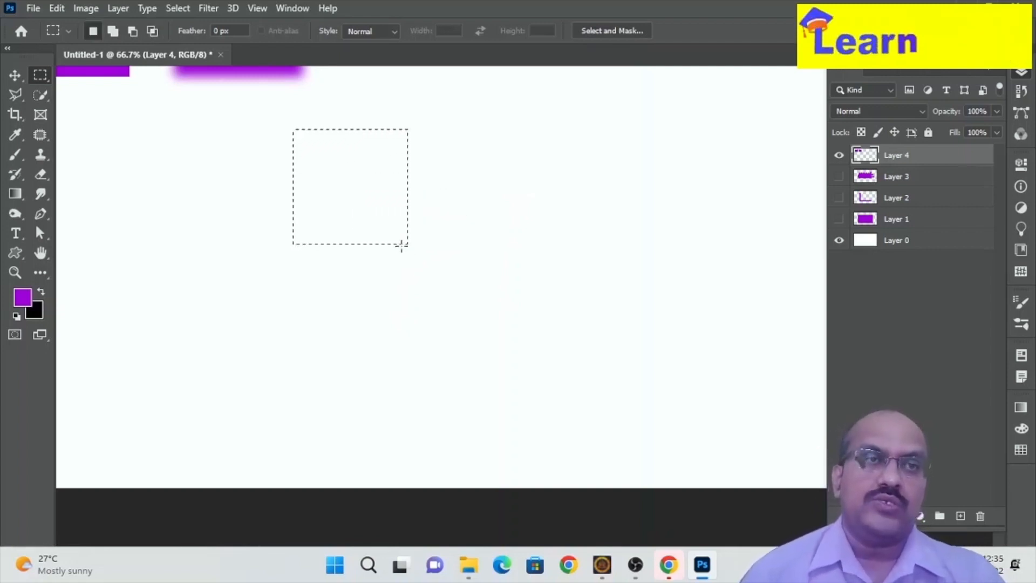
Step: Deselect the square selection, keeping the Rectangular Marquee as the active tool
right_click(43, 76)
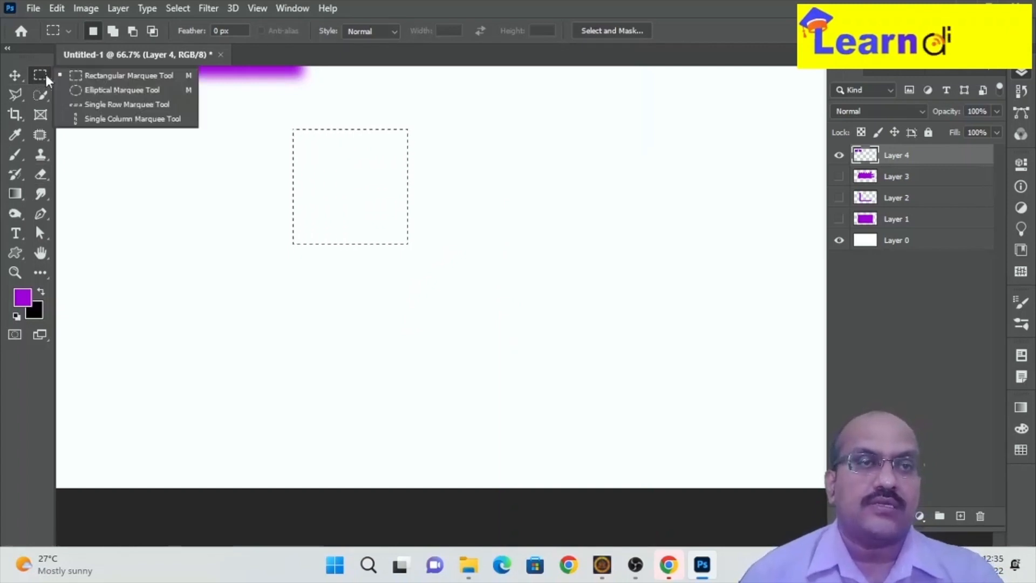
left_click(86, 76)
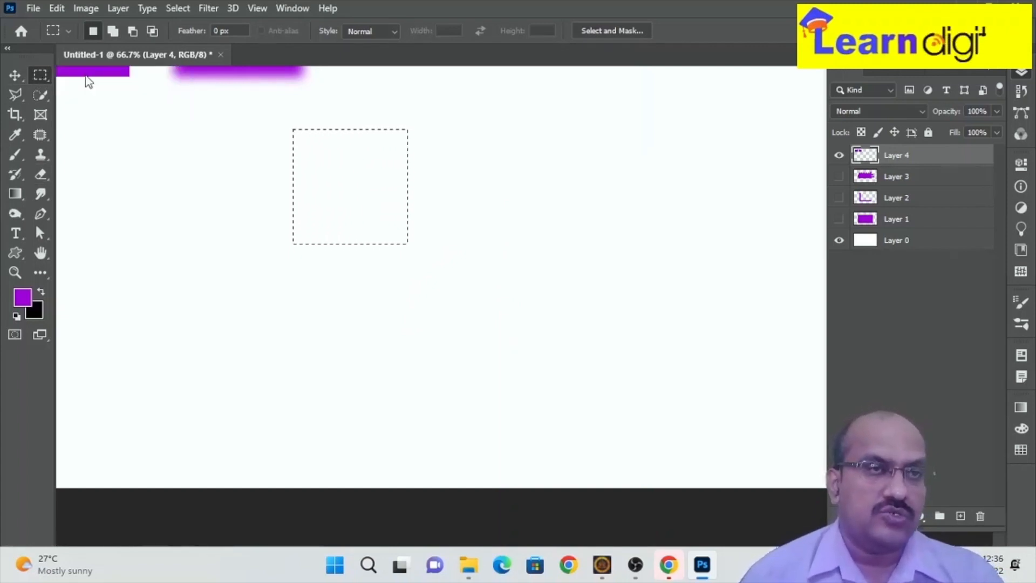
right_click(41, 75)
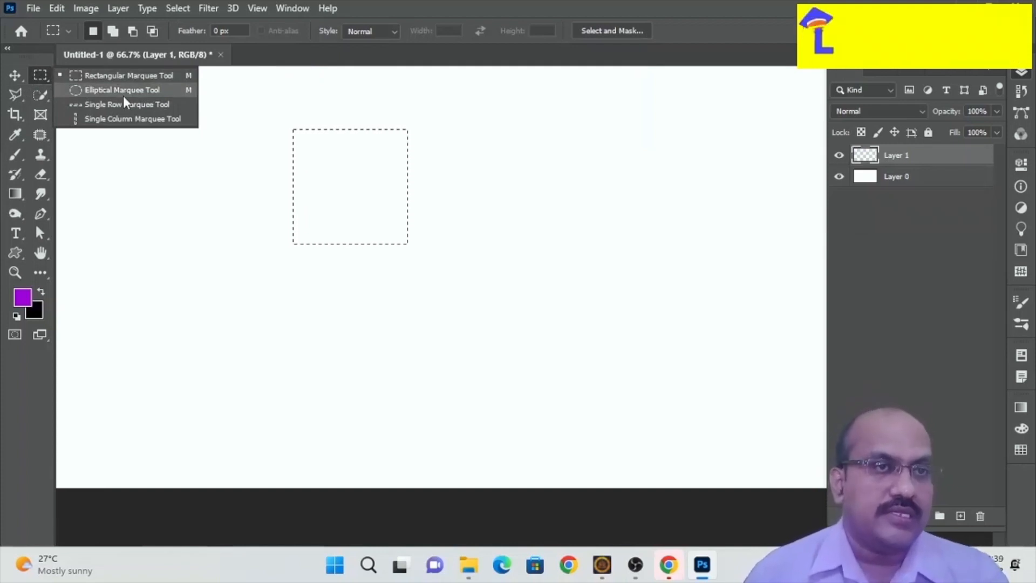
left_click(391, 167)
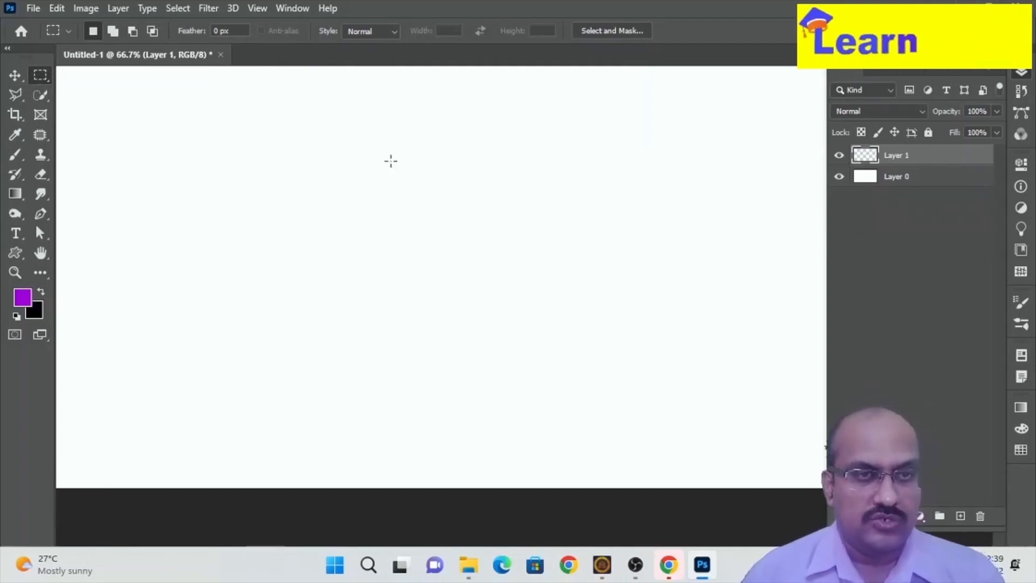
Step: Draw a tall elliptical selection on the left part of the canvas with the Elliptical Marquee tool in new selection mode
scroll(394, 173, "up", 2)
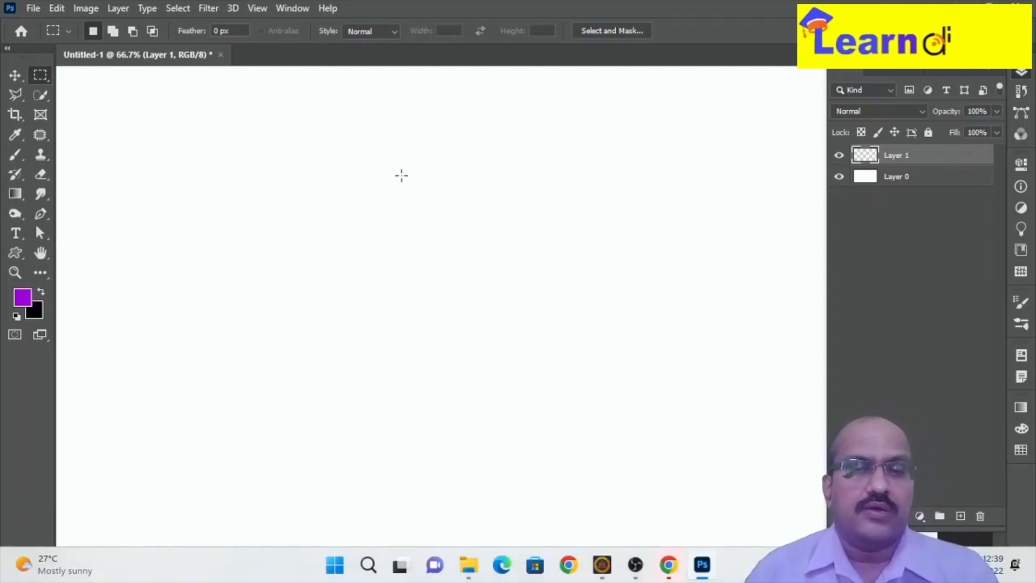
key("ctrl+minus")
key("ctrl+minus")
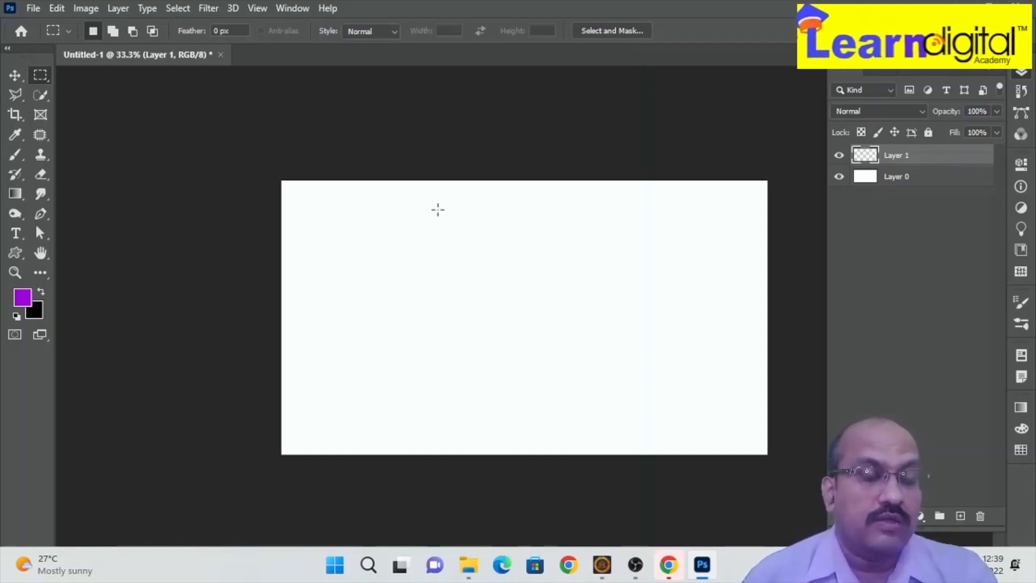
right_click(40, 75)
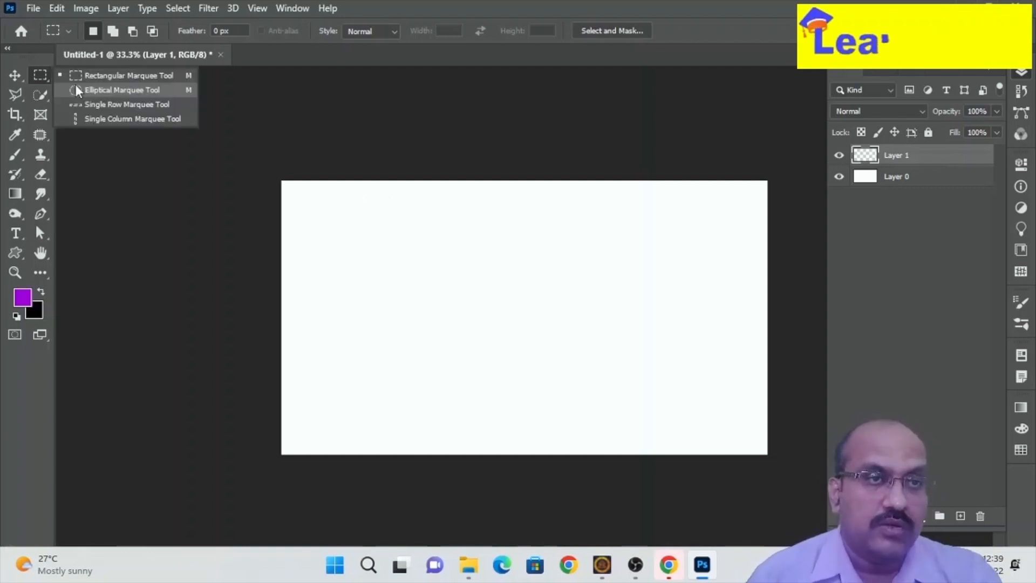
left_click(76, 89)
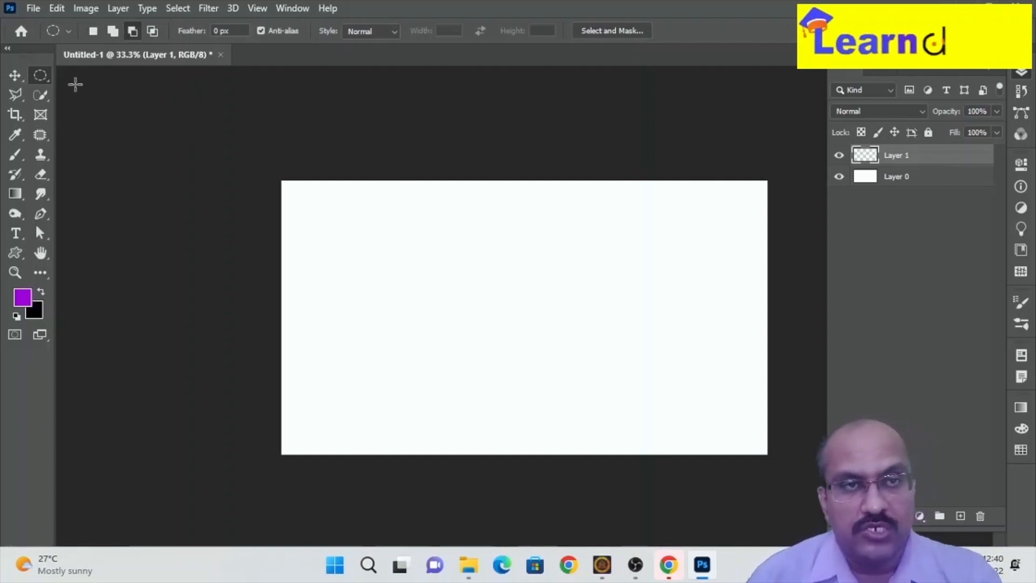
left_click(91, 30)
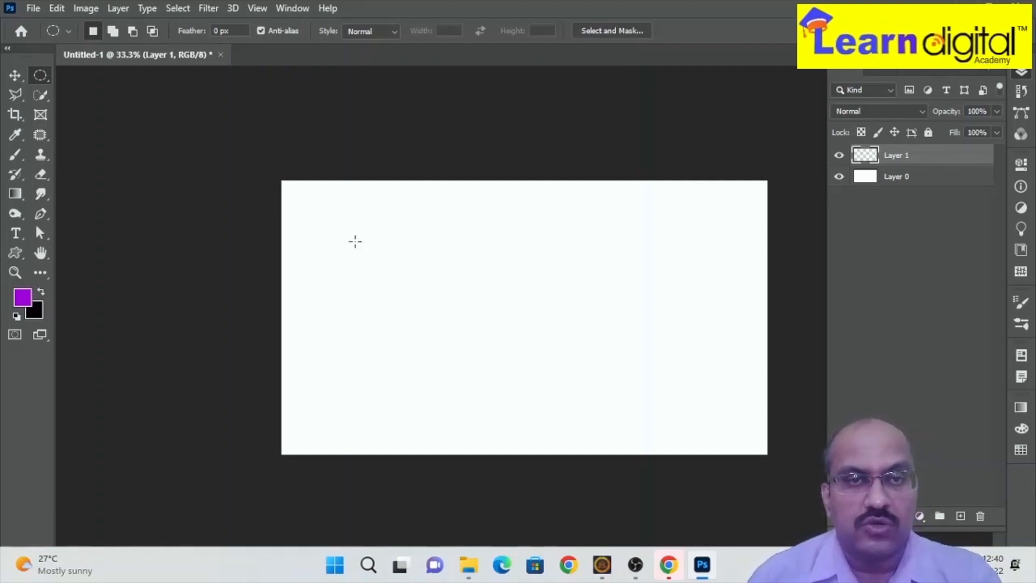
left_click_drag(363, 241, 419, 388)
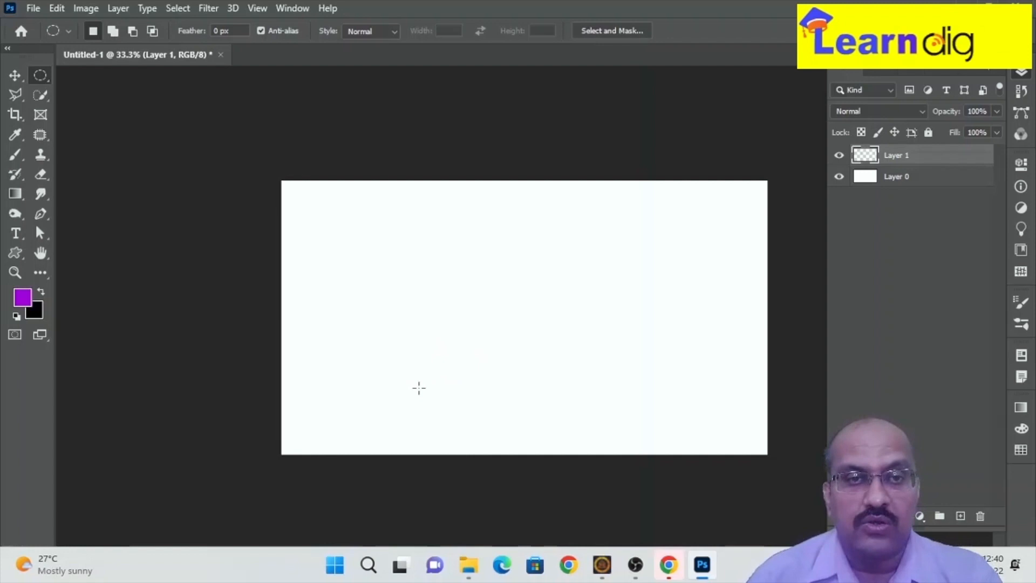
Step: Paint the elliptical selection purple with the Brush tool and deselect it
key("b")
mouse_move(393, 231)
left_mouse_down()
mouse_move(365, 347)
mouse_move(381, 208)
left_mouse_up()
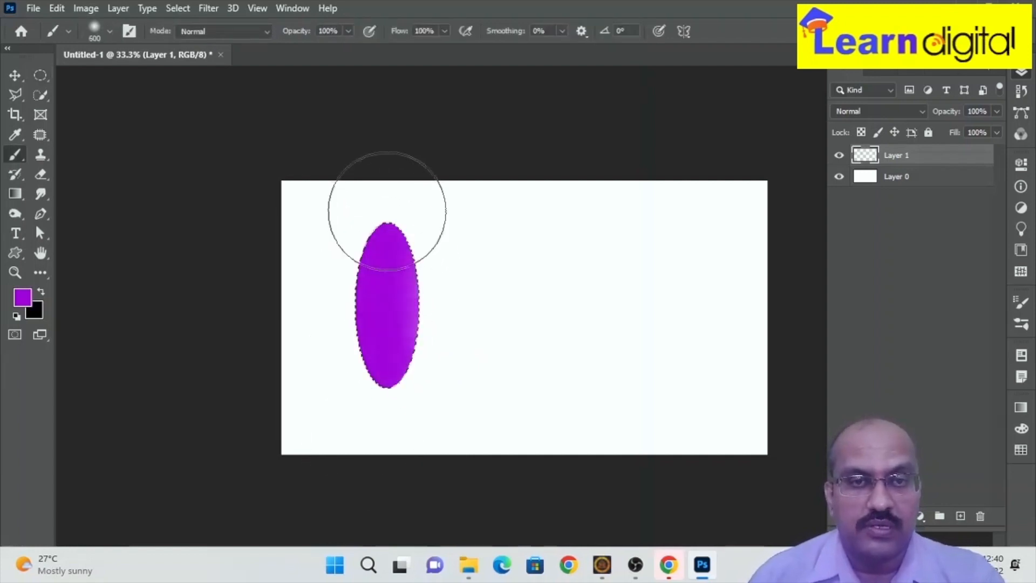
key("ctrl+d")
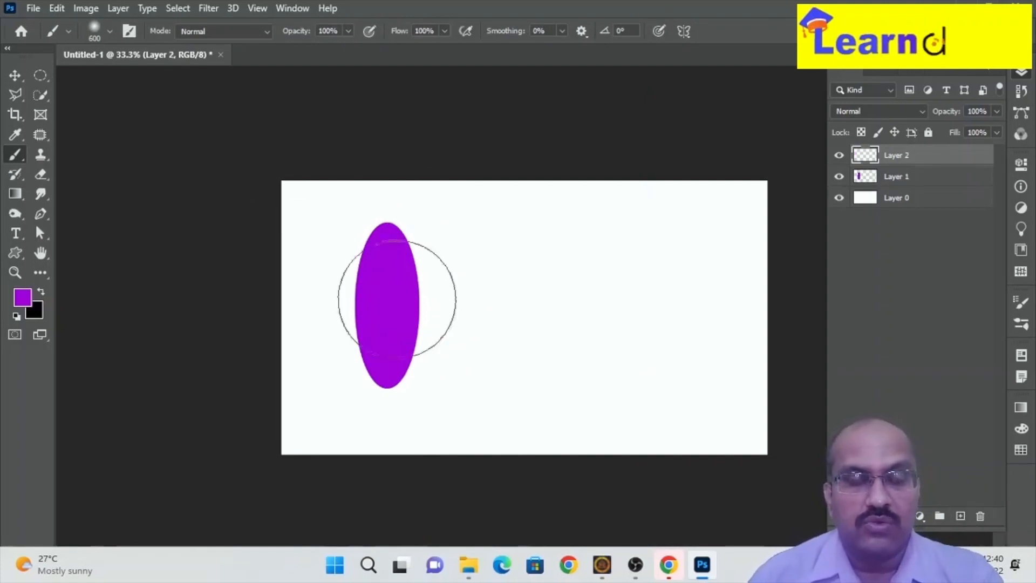
Step: Draw a perfectly circular selection to the right of the purple ellipse on Layer 2 with the Elliptical Marquee tool
left_click(44, 77)
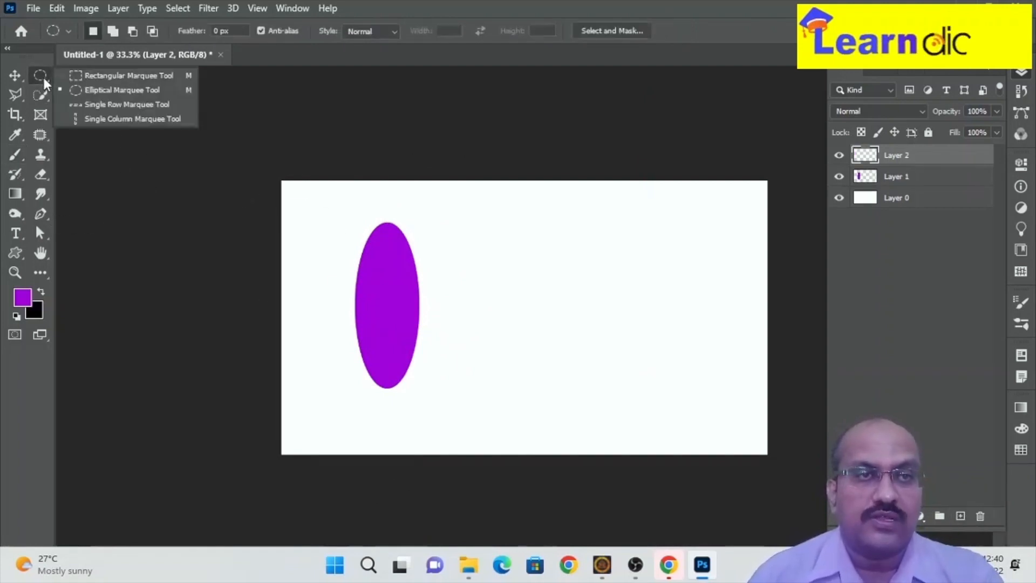
left_click(107, 90)
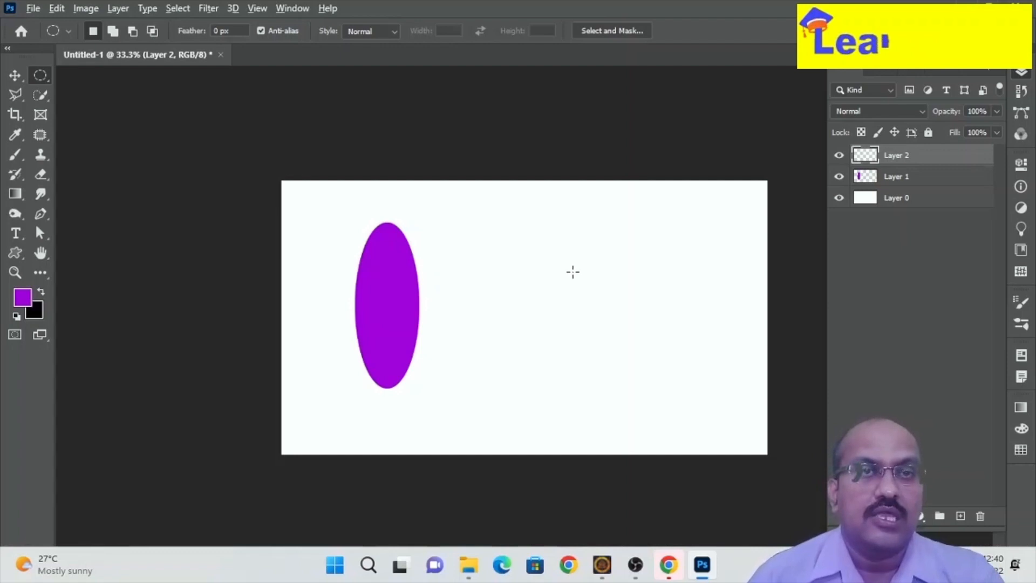
left_click_drag(585, 279, 622, 324)
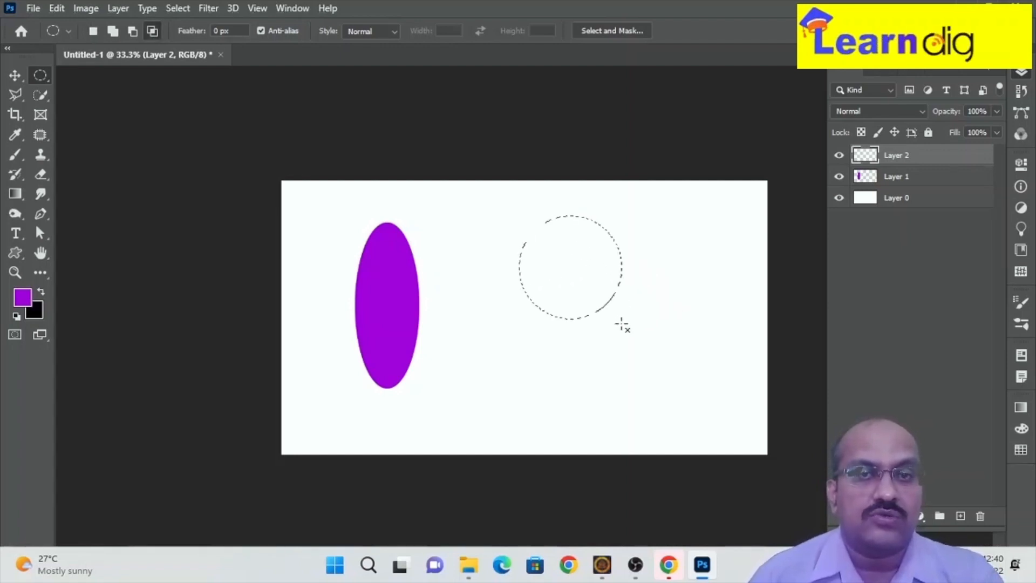
Step: Fill the circular selection with purple brush strokes on Layer 2 and deselect it
key("b")
mouse_move(586, 232)
left_mouse_down()
mouse_move(527, 234)
mouse_move(587, 362)
mouse_move(572, 224)
mouse_move(643, 264)
mouse_move(579, 264)
left_mouse_up()
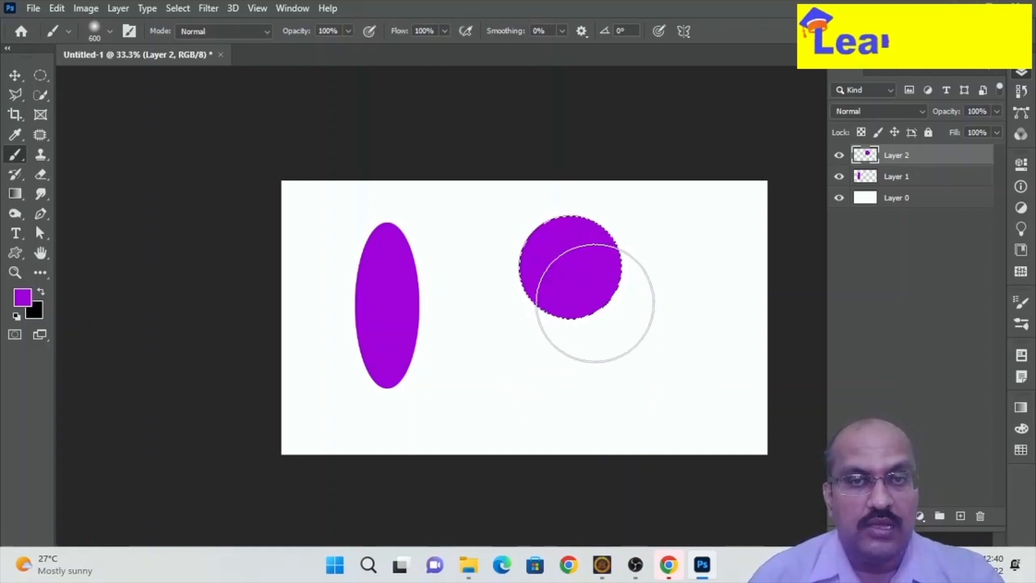
key("ctrl+d")
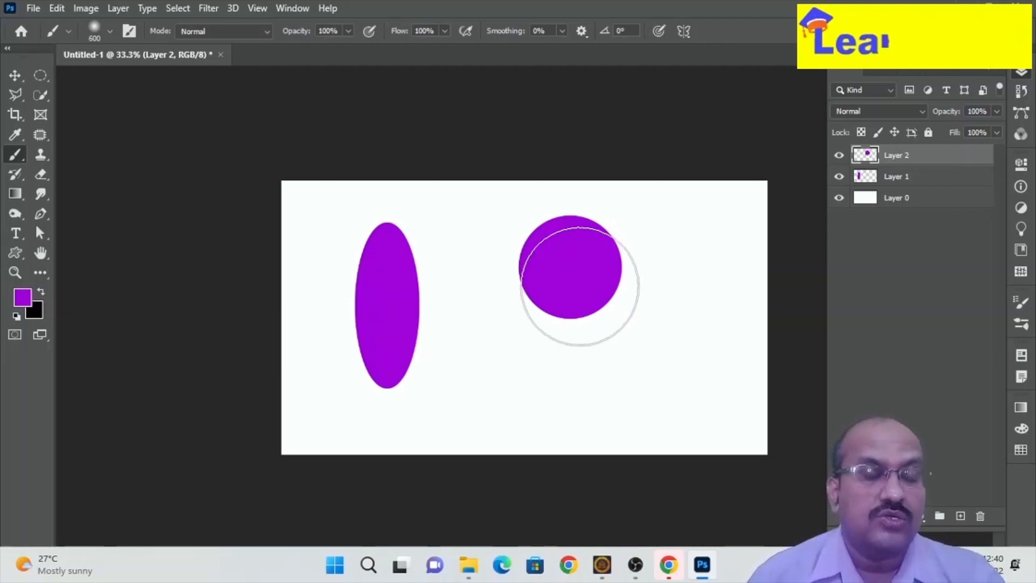
Step: Delete Layer 1 and Layer 2 together, leaving only the white Layer 0
left_click(899, 176)
left_click(905, 157, "shift")
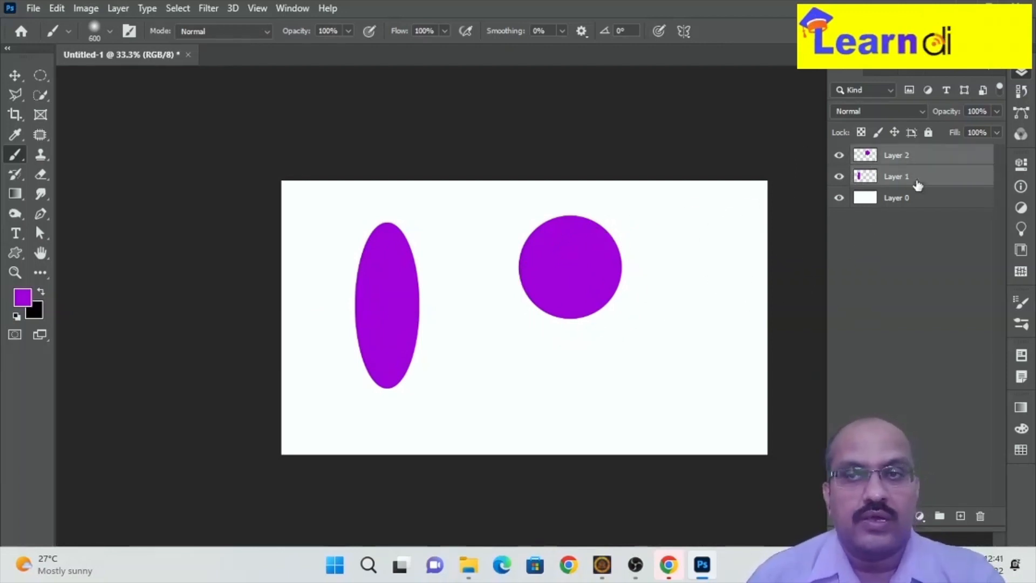
left_click(982, 517)
left_click(448, 229)
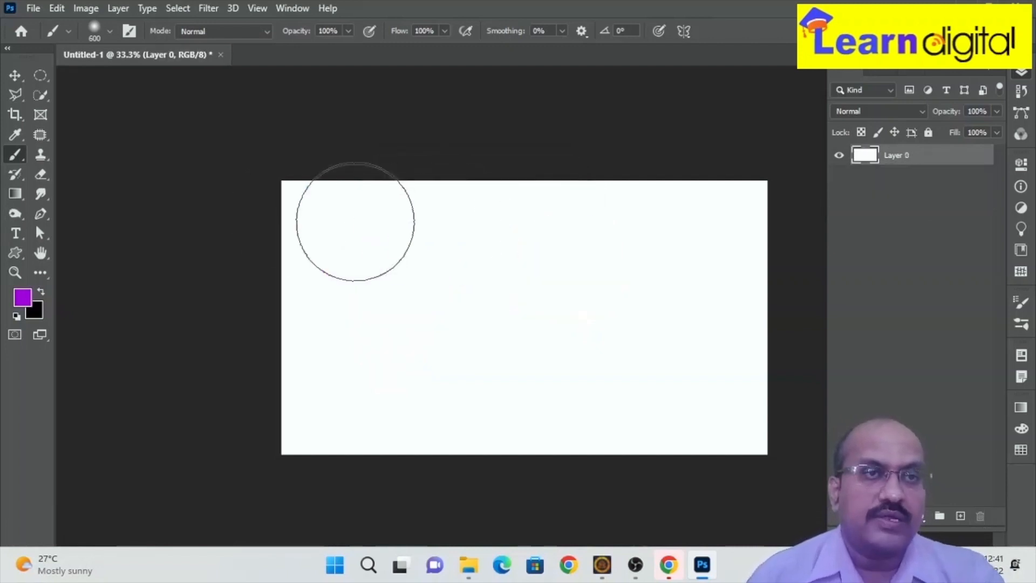
left_click(41, 75)
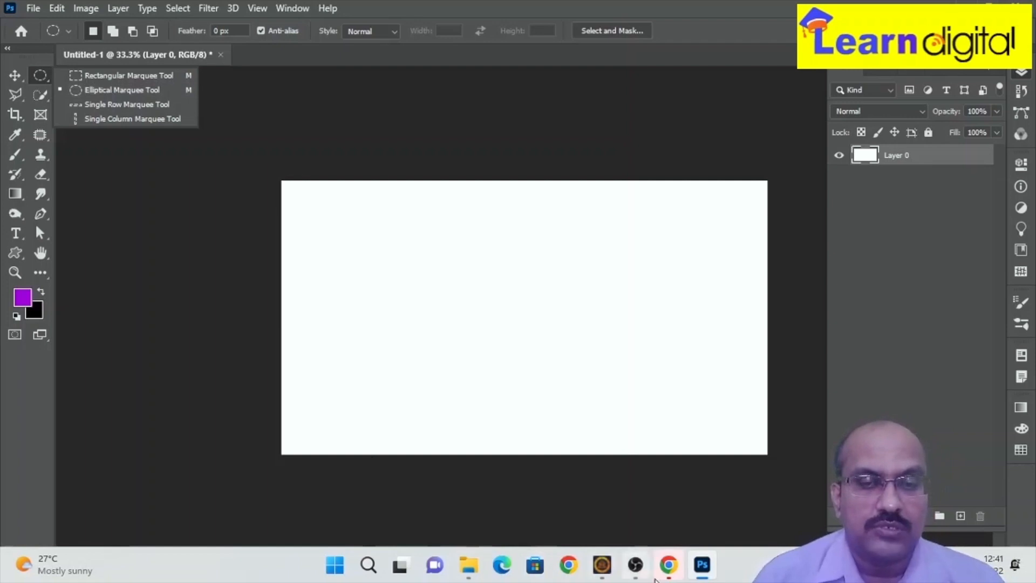
left_click(668, 564)
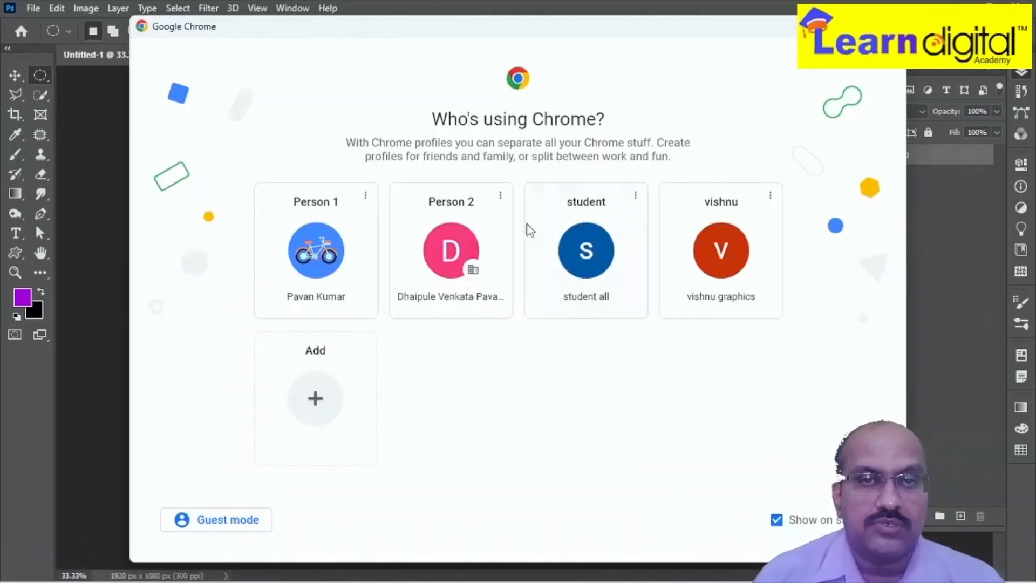
left_click(462, 239)
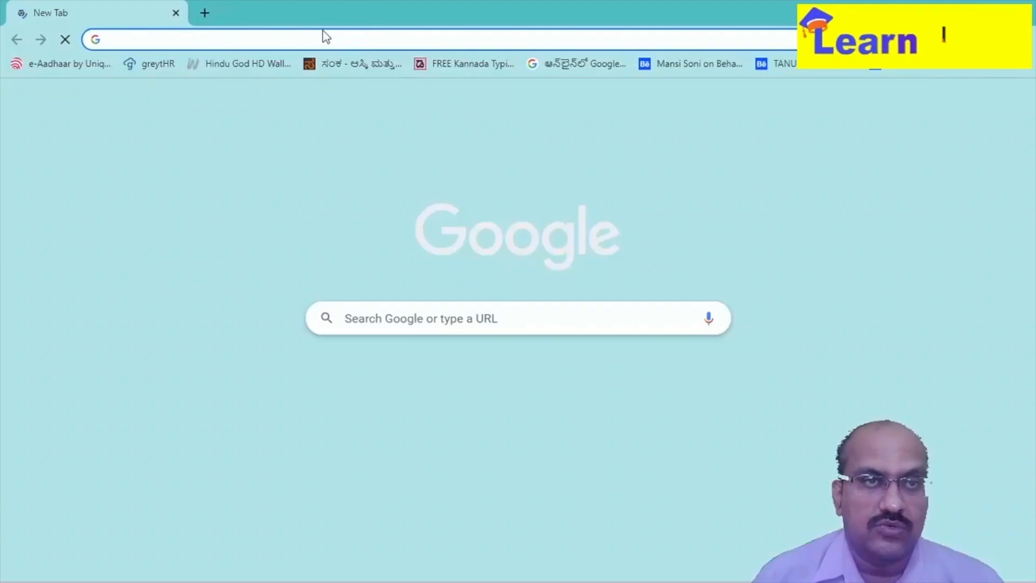
left_click(310, 40)
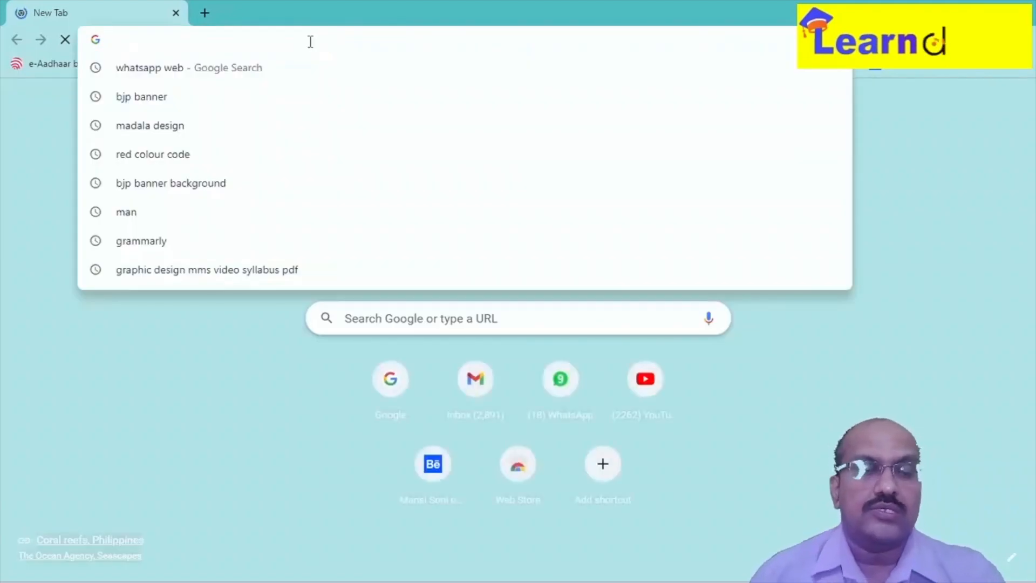
type("www.google.com")
key("Return")
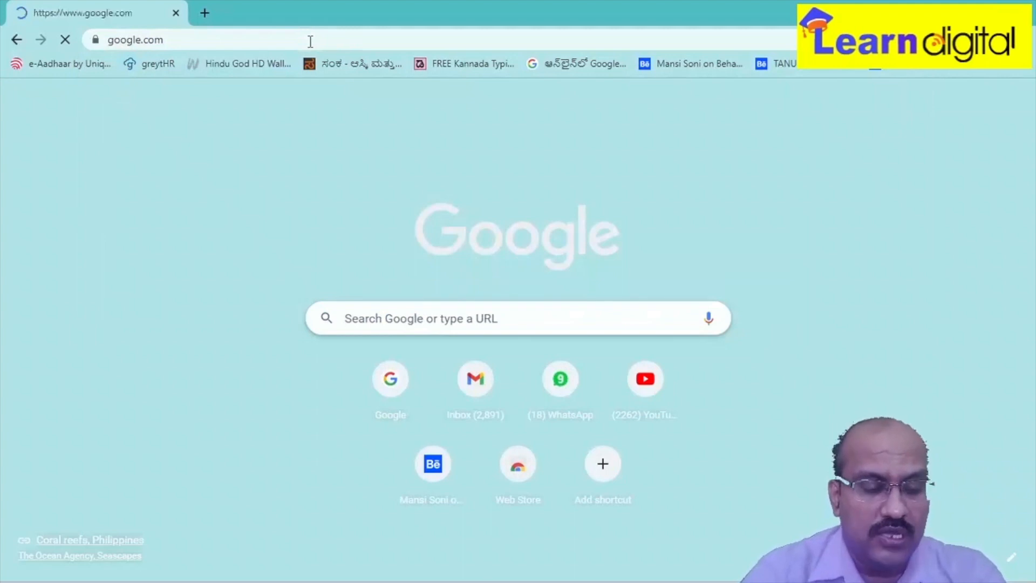
Step: Search Google for "swich board" and browse the image results for a switchboard reference
type("s")
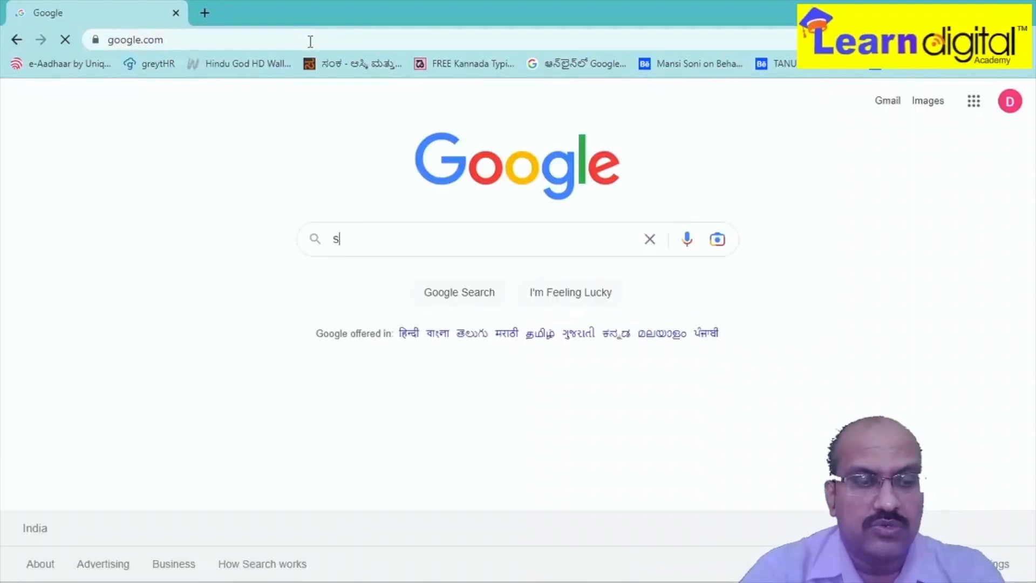
type("wich ")
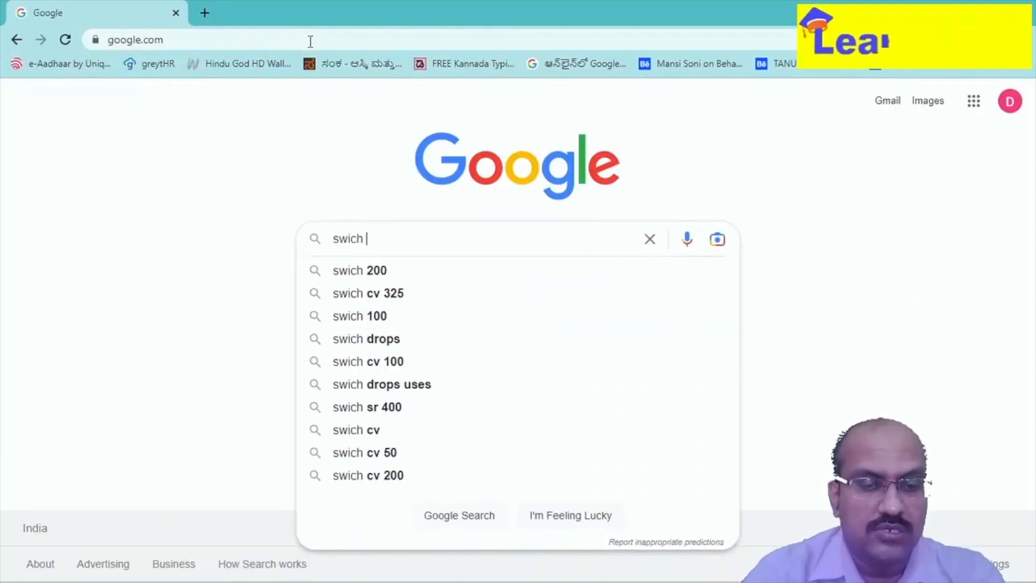
type("board")
key("Return")
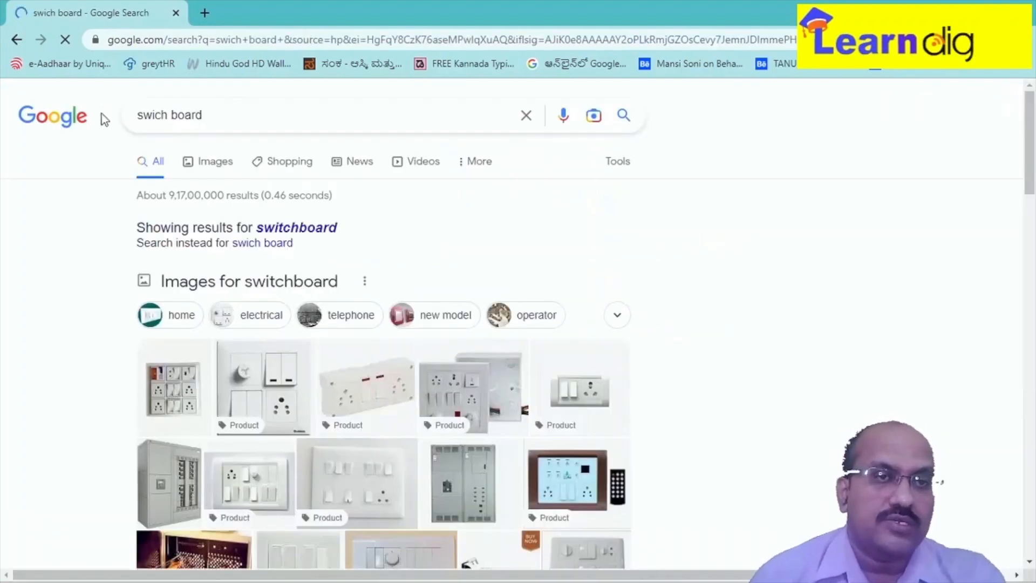
left_click(216, 165)
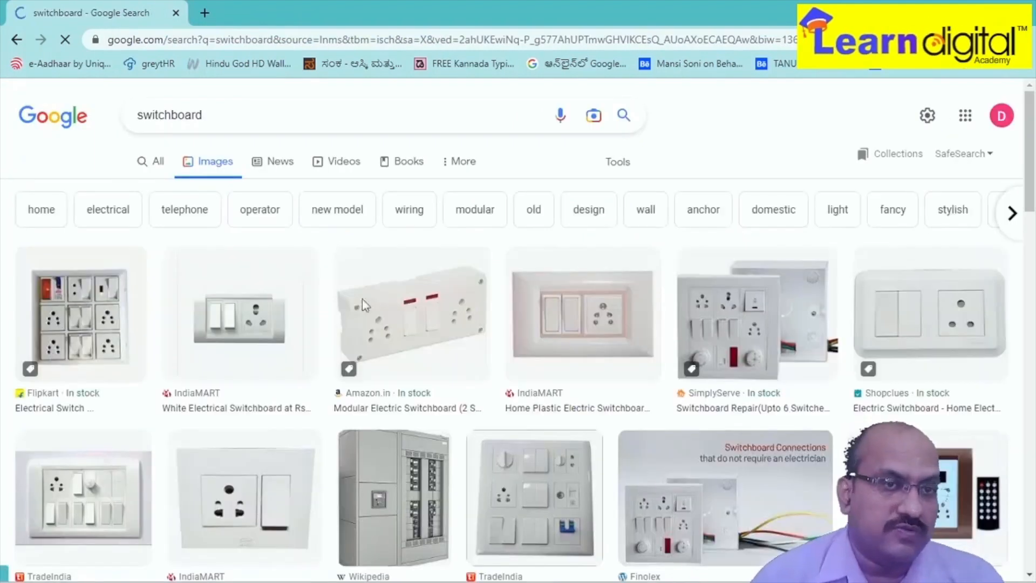
scroll(247, 351, "down", 4)
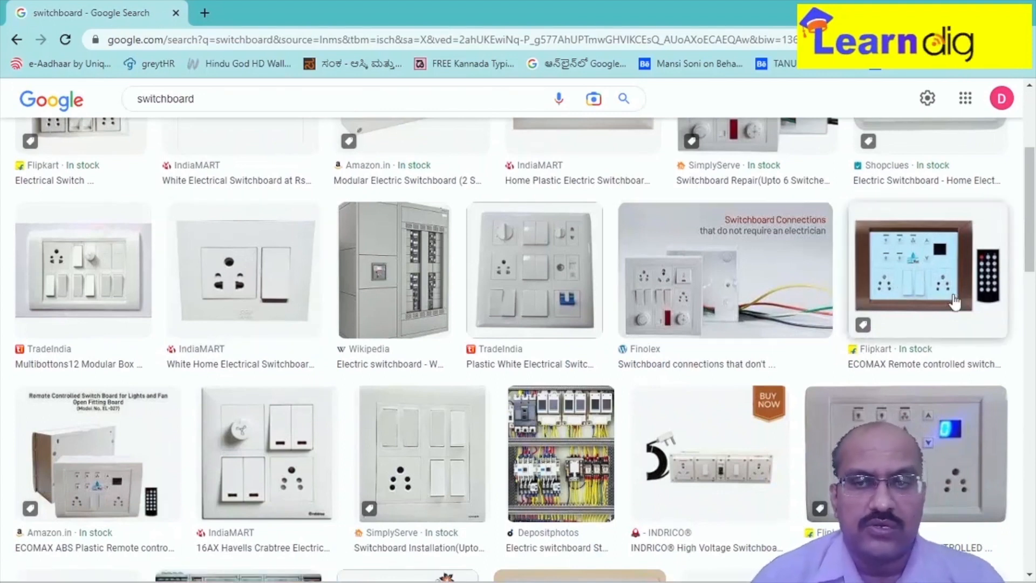
scroll(955, 302, "down", 4)
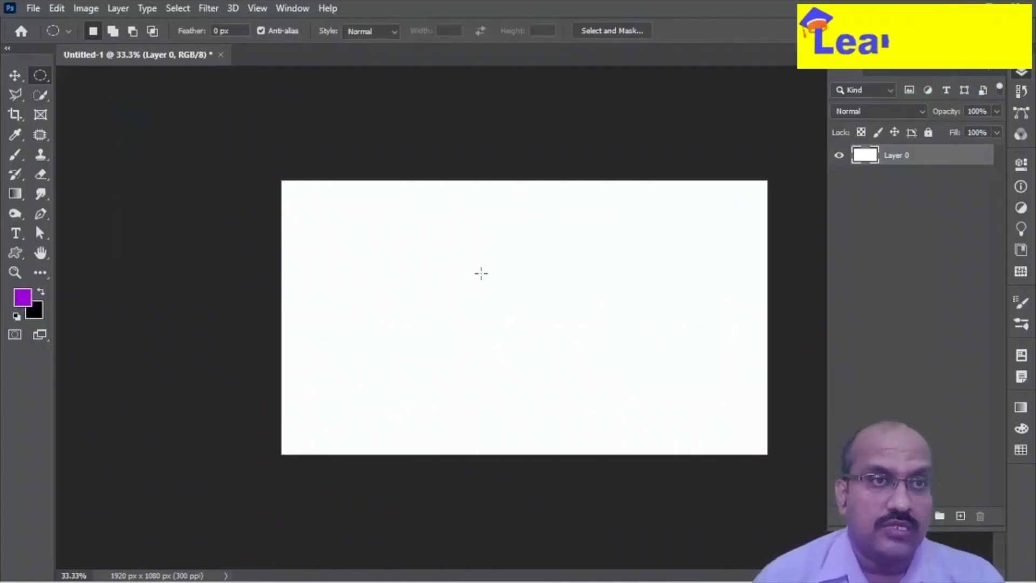
Step: Switch back to Photoshop and draw a large rectangular selection around the canvas centre on a new layer with the Rectangular Marquee tool
right_click(39, 74)
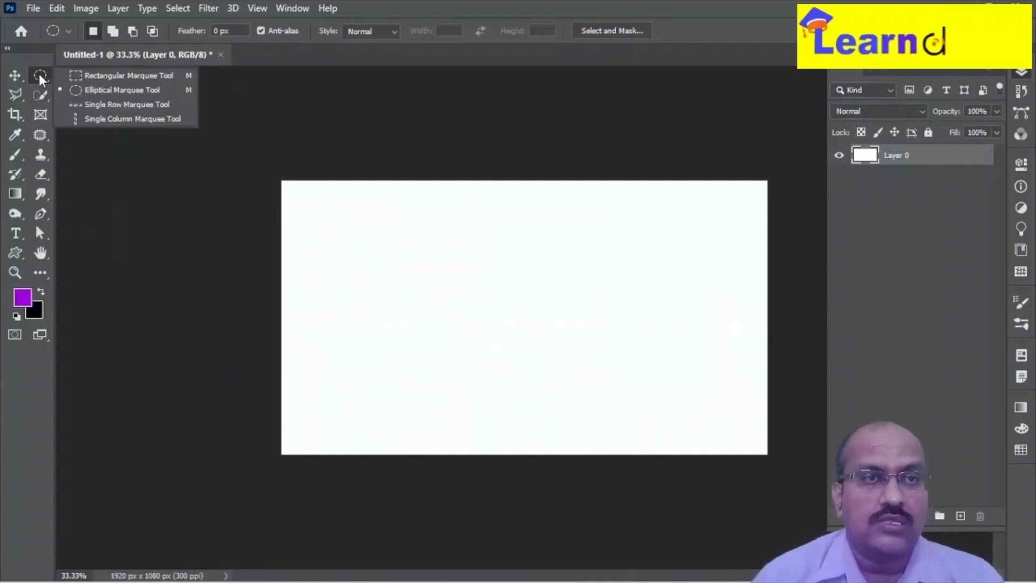
left_click(118, 76)
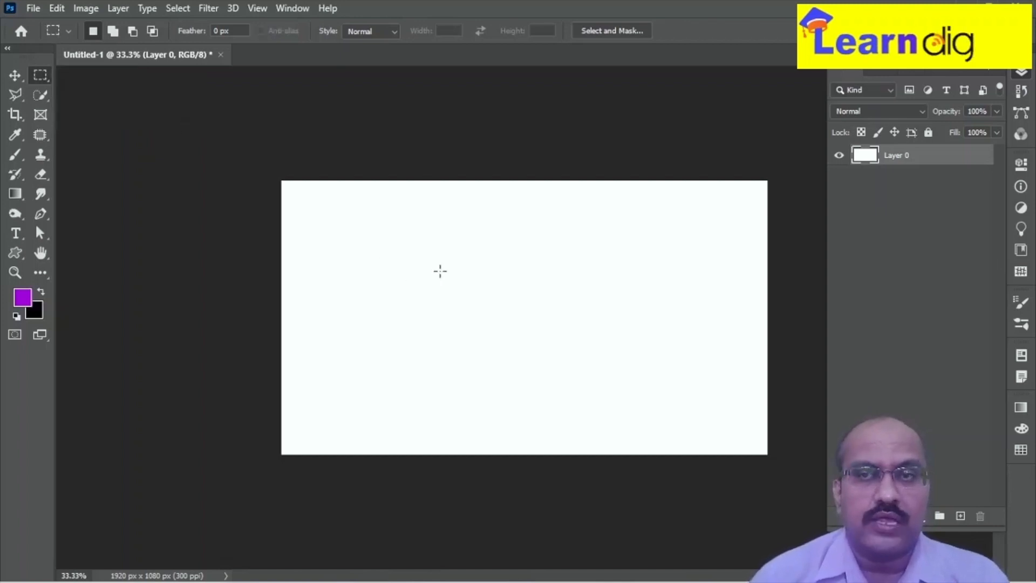
left_click(959, 517)
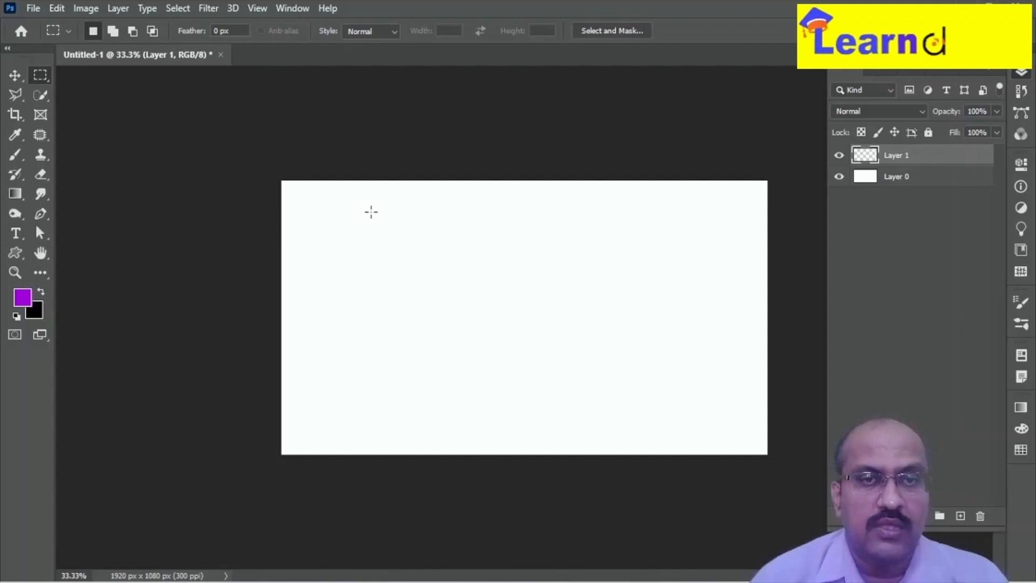
left_click_drag(477, 288, 669, 411)
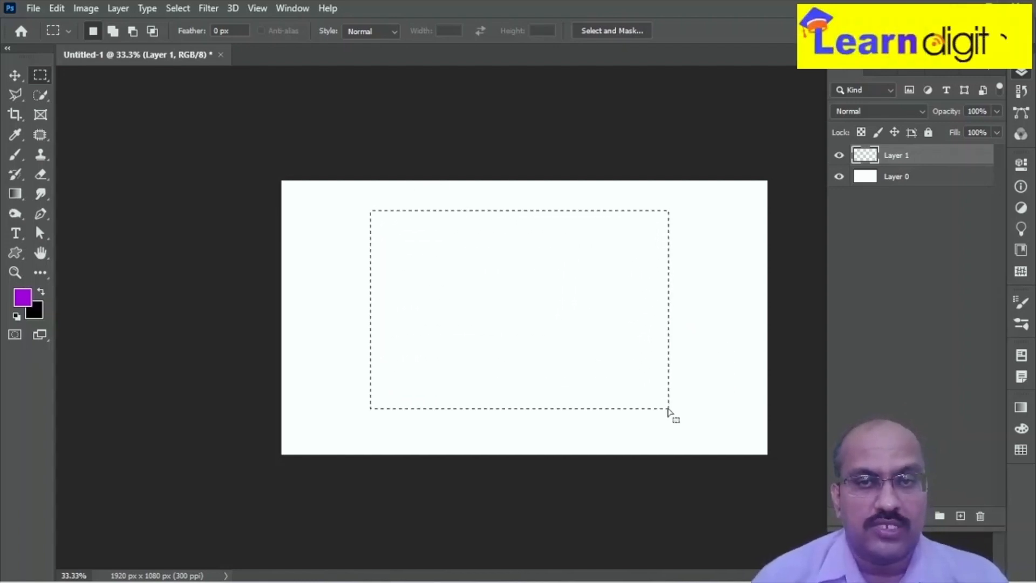
Step: Set the foreground colour to dark gray #615f62, fill the rectangular selection on Layer 1 with the Brush tool, and deselect it
left_click(21, 304)
left_click(324, 224)
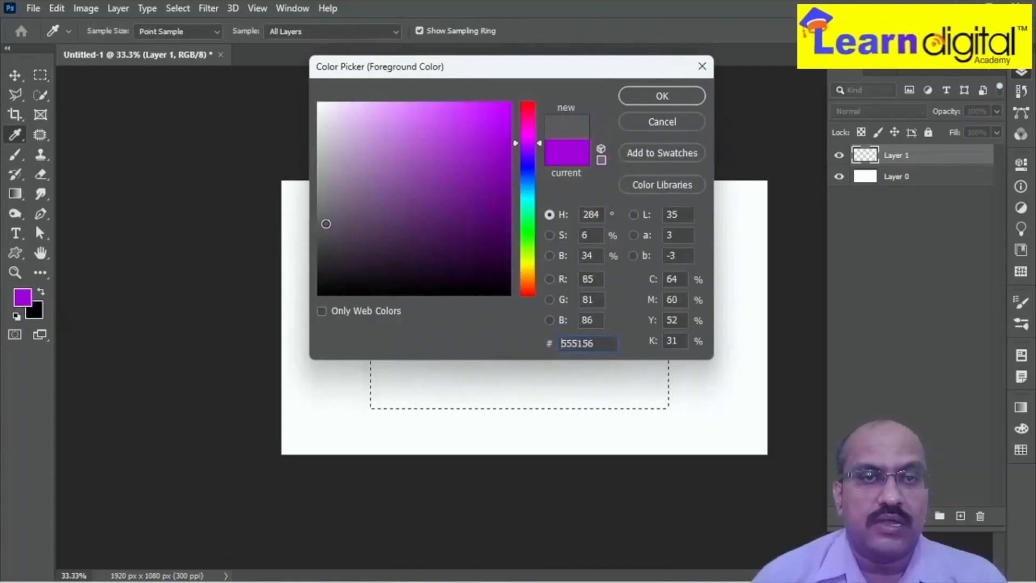
left_click(665, 102)
key("b")
mouse_move(382, 208)
left_mouse_down()
mouse_move(766, 190)
mouse_move(777, 229)
mouse_move(713, 287)
mouse_move(533, 359)
mouse_move(801, 362)
left_mouse_up()
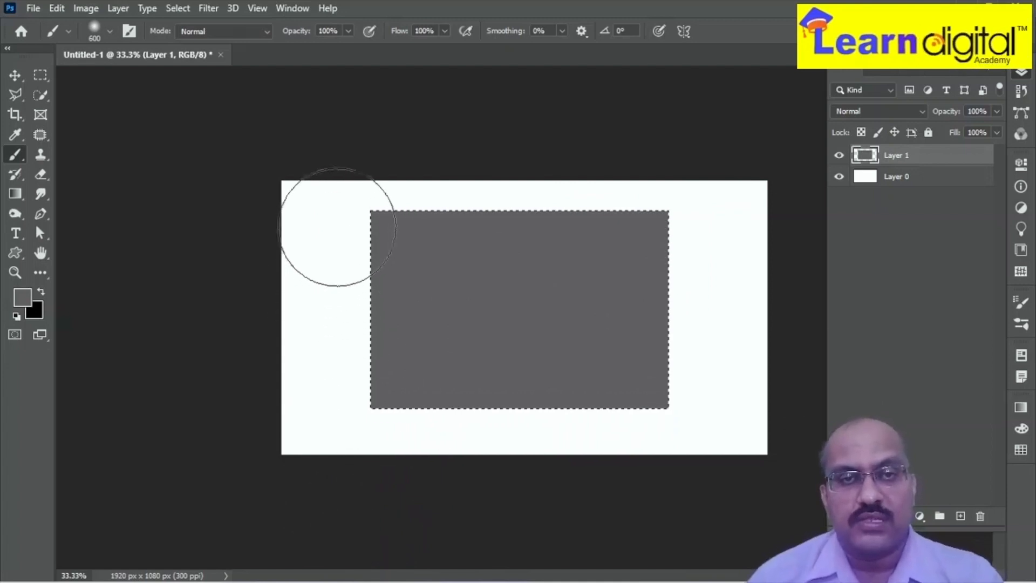
key("ctrl+d")
left_click(16, 75)
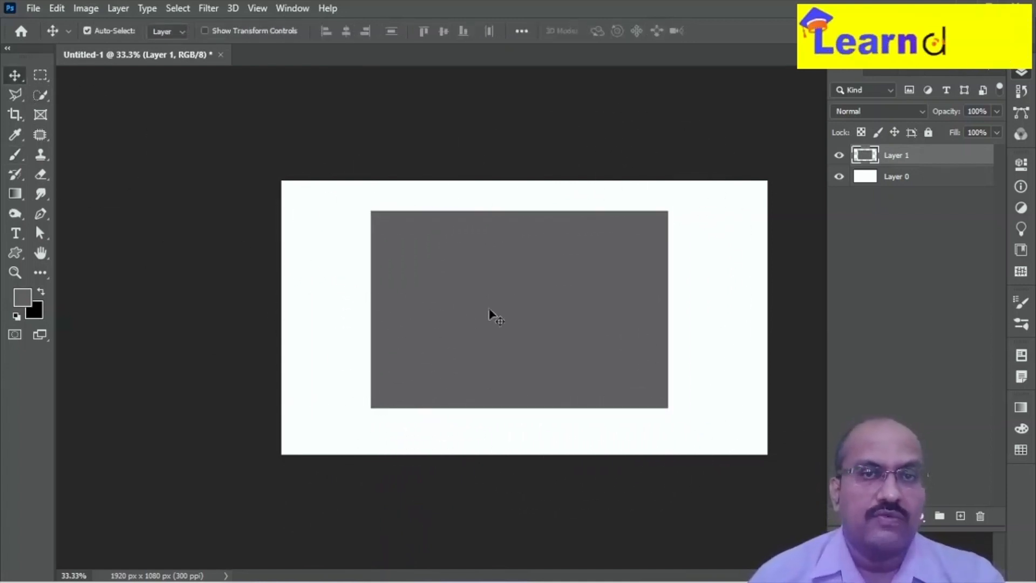
Step: Apply a Bevel & Emboss layer style to the dark gray rectangle on Layer 1, keeping the preset Inner Bevel settings
right_click(905, 159)
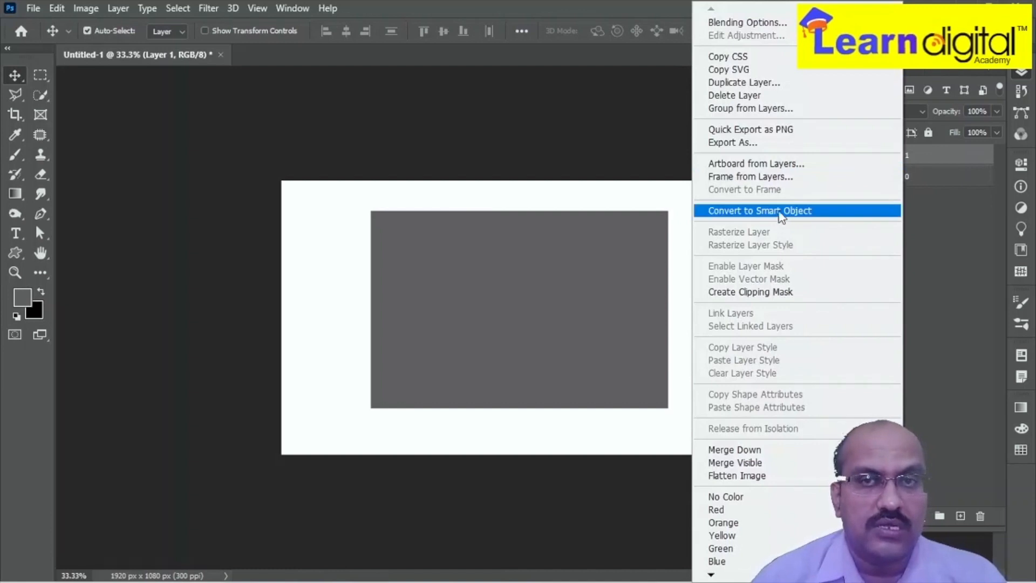
key("Escape")
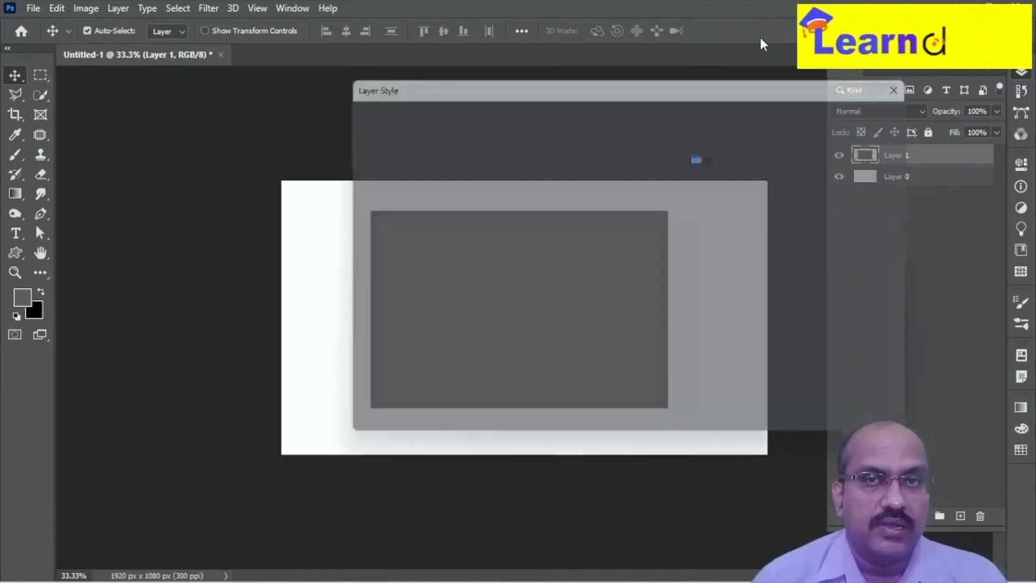
left_click_drag(573, 93, 682, 299)
left_click(472, 366)
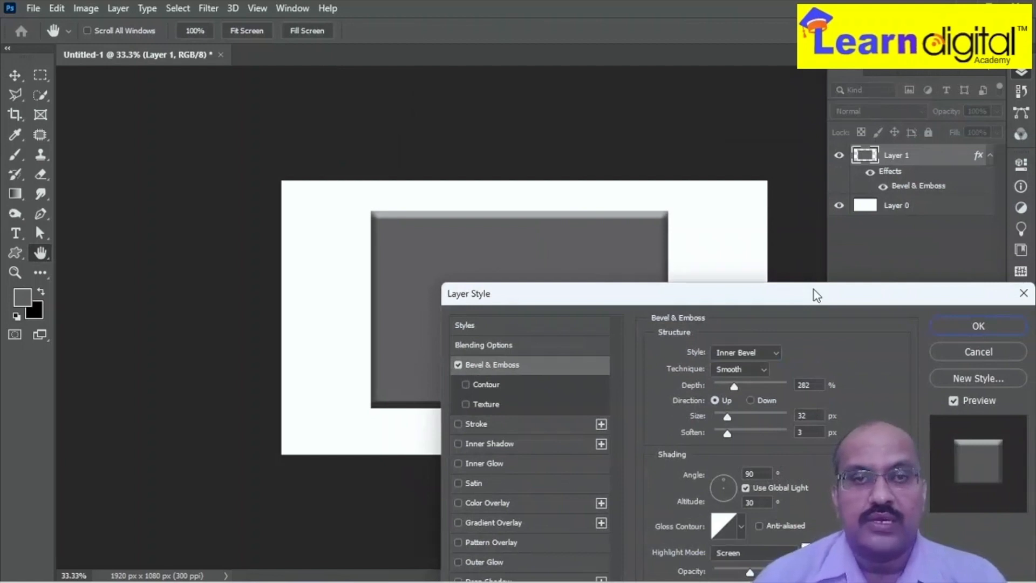
left_click_drag(814, 293, 614, 294)
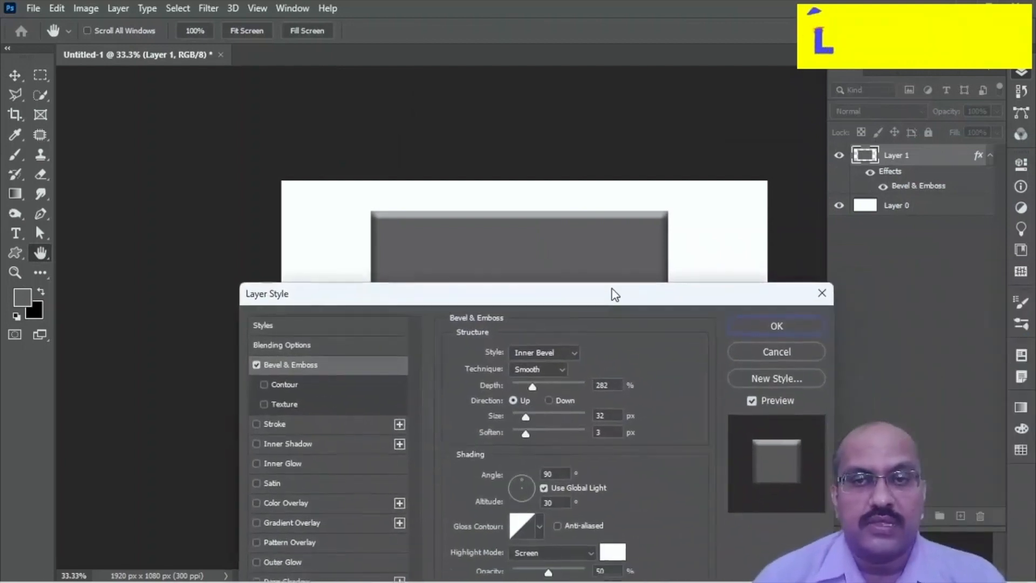
left_click(797, 324)
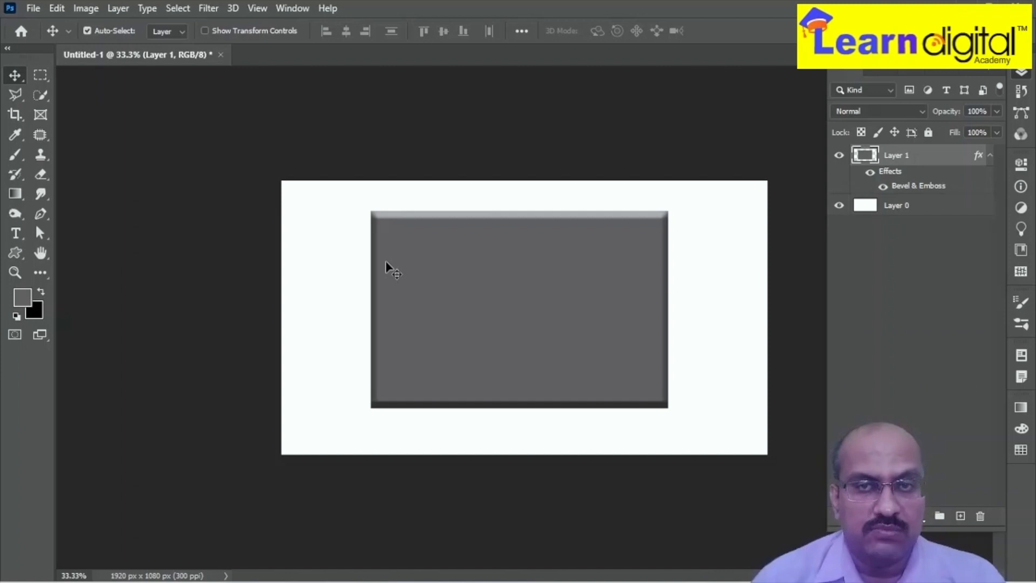
Step: Add a new layer and draw a tall, narrow rectangular selection inside the left part of the gray board
left_click(961, 516)
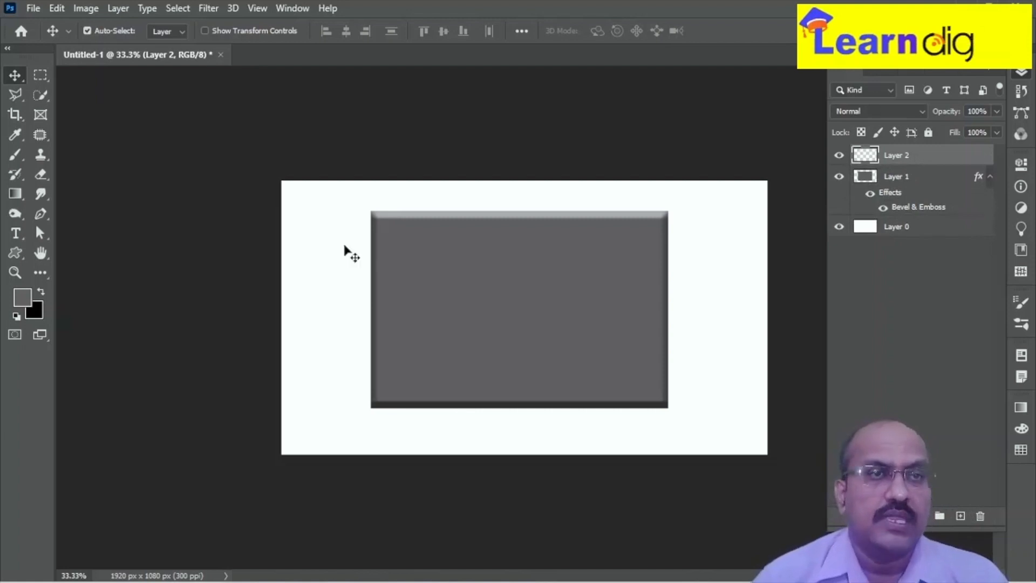
left_click(36, 80)
right_click(37, 80)
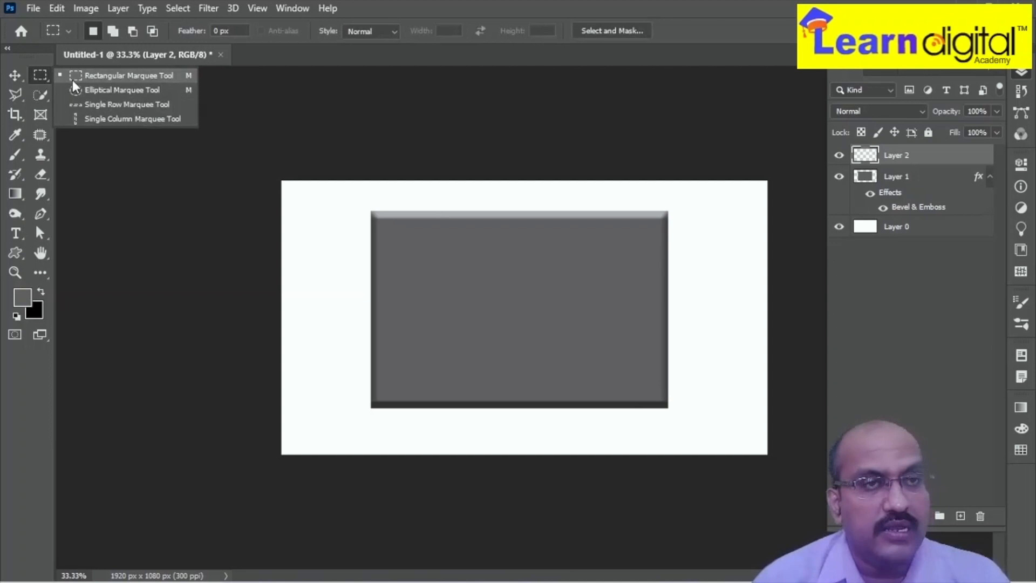
left_click(72, 79)
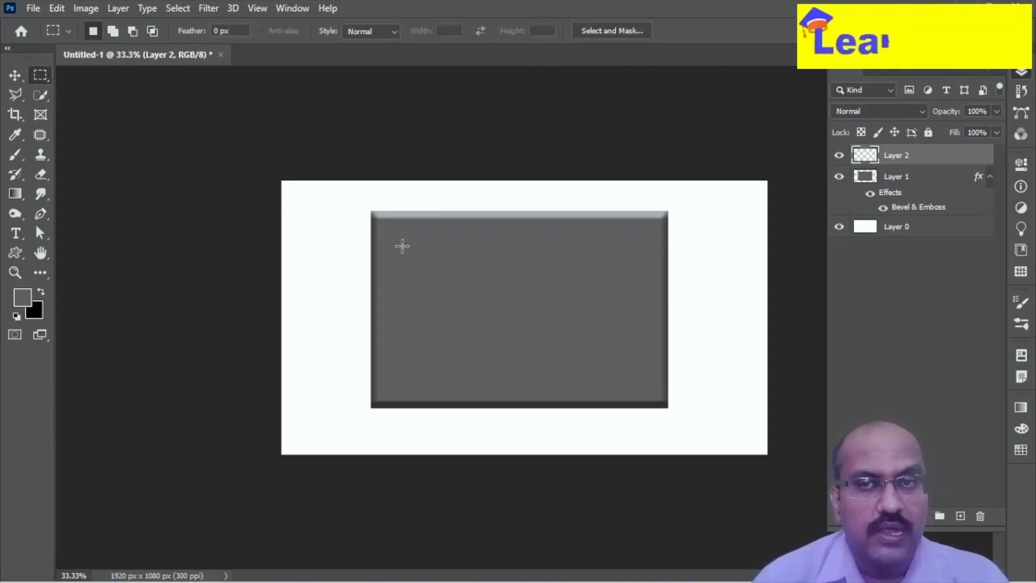
left_click_drag(404, 236, 451, 387)
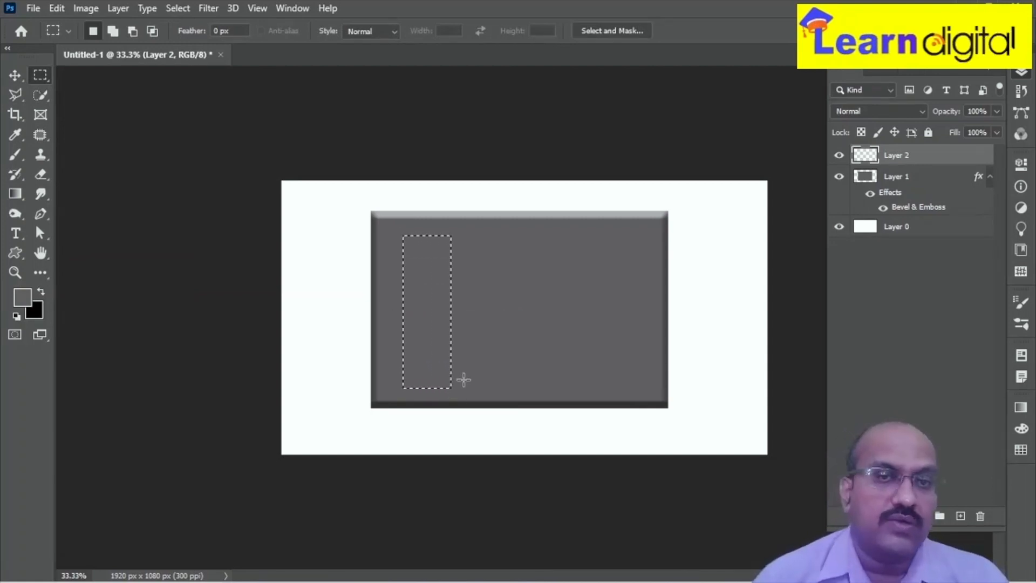
Step: Set the foreground colour to light gray #b9b8b9, fill the narrow selection on Layer 2 with the Brush tool, and deselect it
left_click(23, 297)
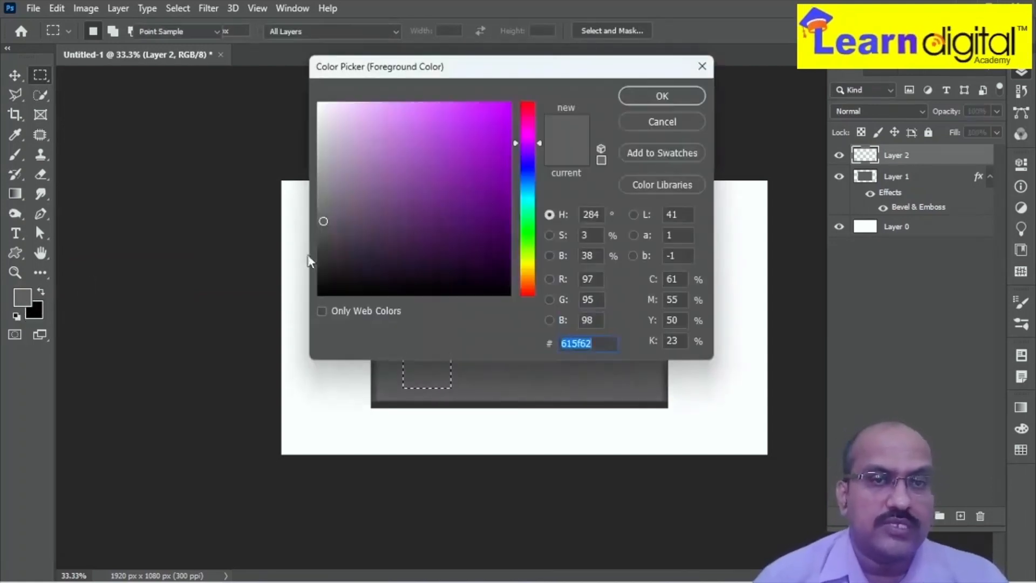
left_click(319, 156)
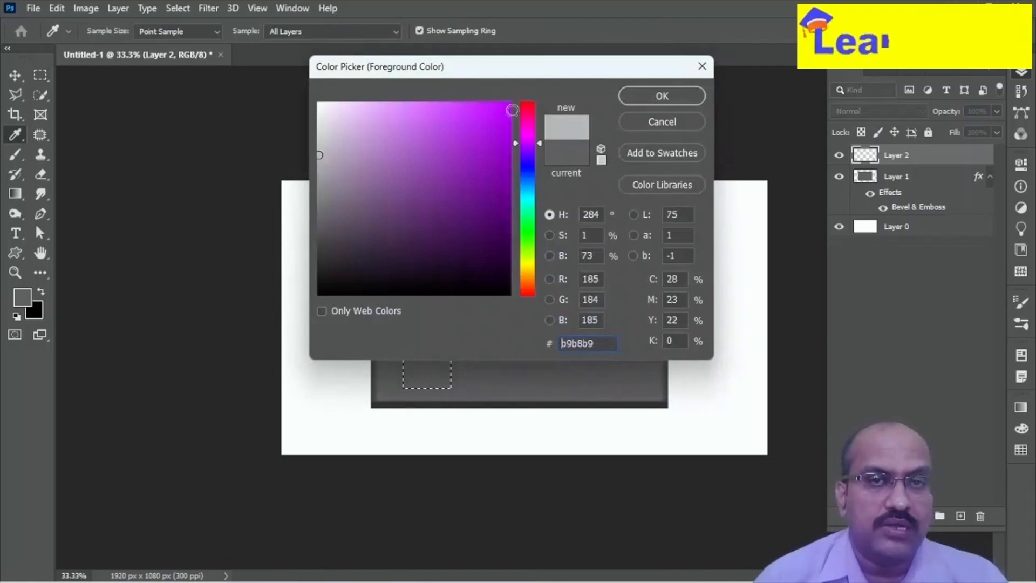
left_click(655, 92)
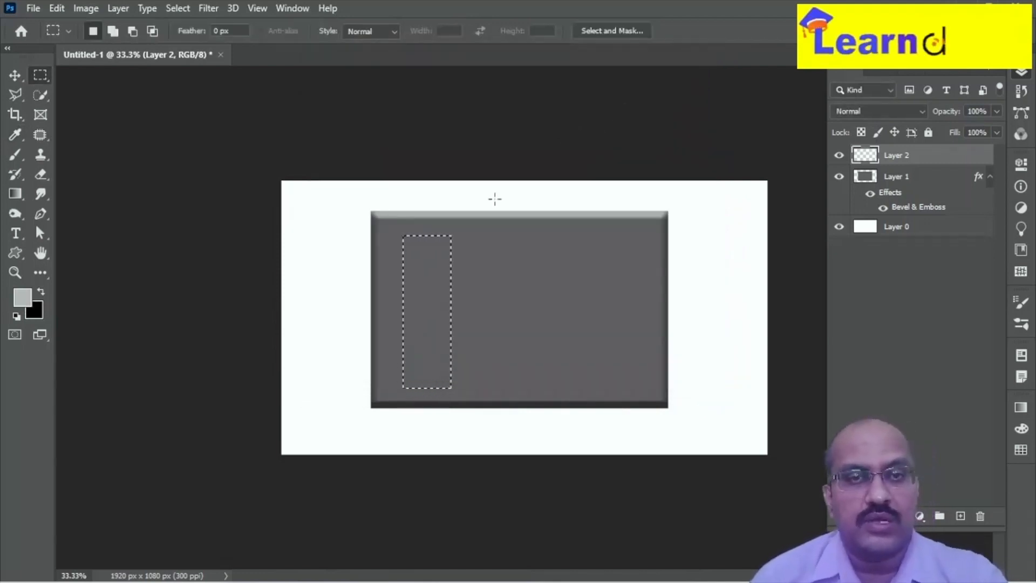
key("b")
mouse_move(423, 185)
left_mouse_down()
mouse_move(423, 399)
mouse_move(434, 208)
mouse_move(434, 401)
mouse_move(441, 358)
mouse_move(432, 212)
mouse_move(430, 420)
mouse_move(432, 262)
mouse_move(437, 376)
left_mouse_up()
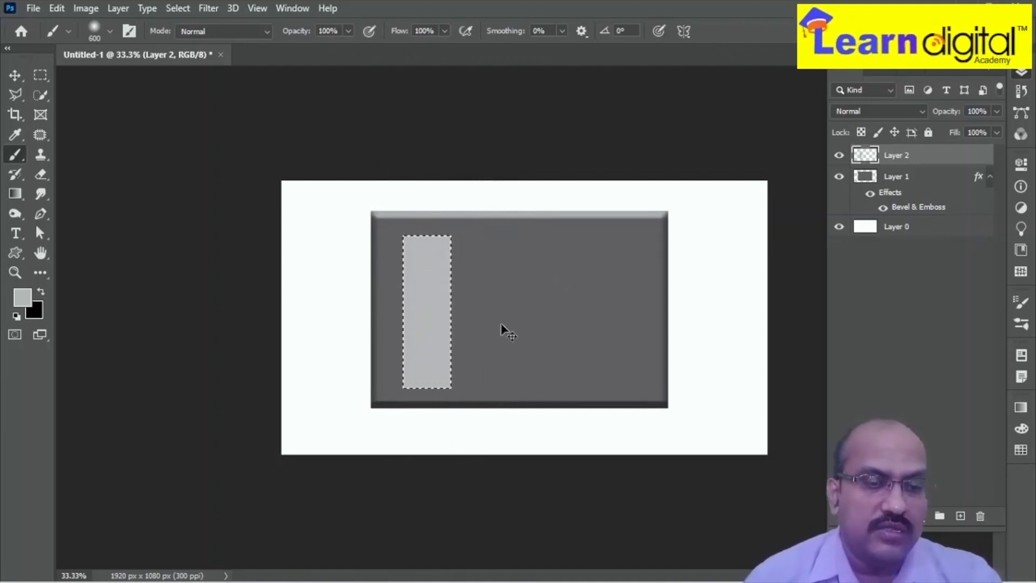
key("ctrl+d")
key("v")
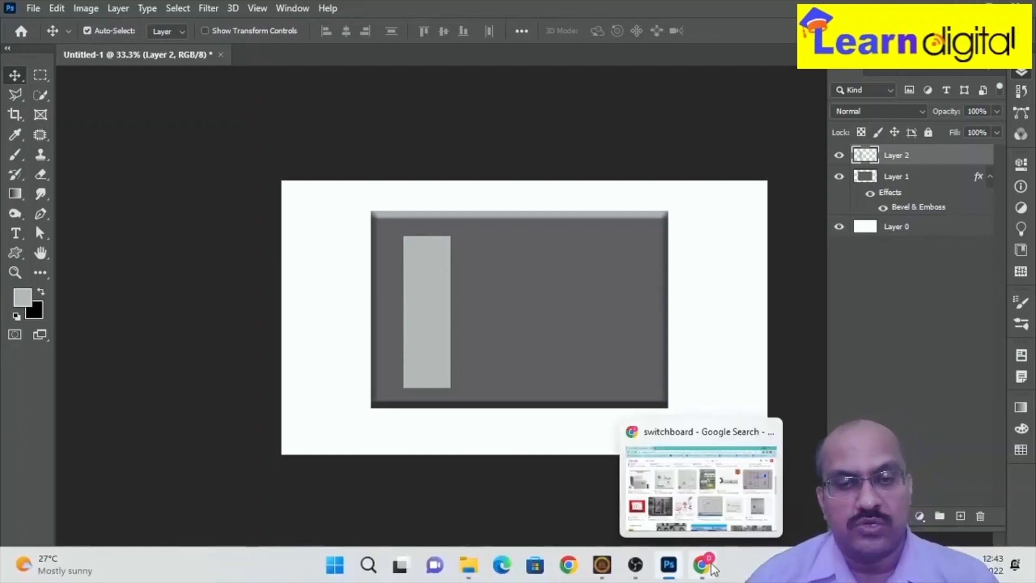
Step: Check the switchboard reference images in Chrome and return to Photoshop with the Move tool active
left_click(703, 565)
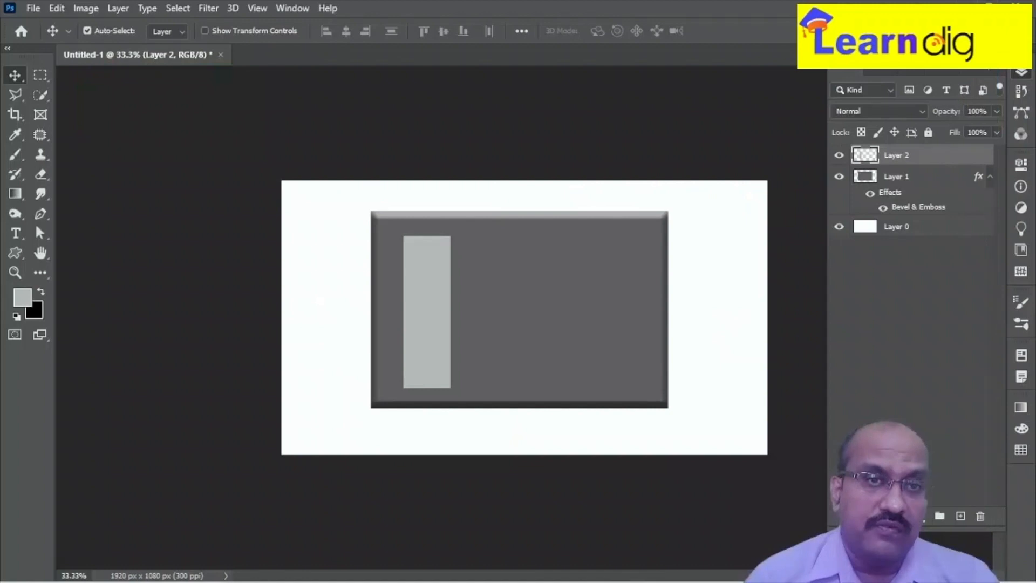
right_click(15, 79)
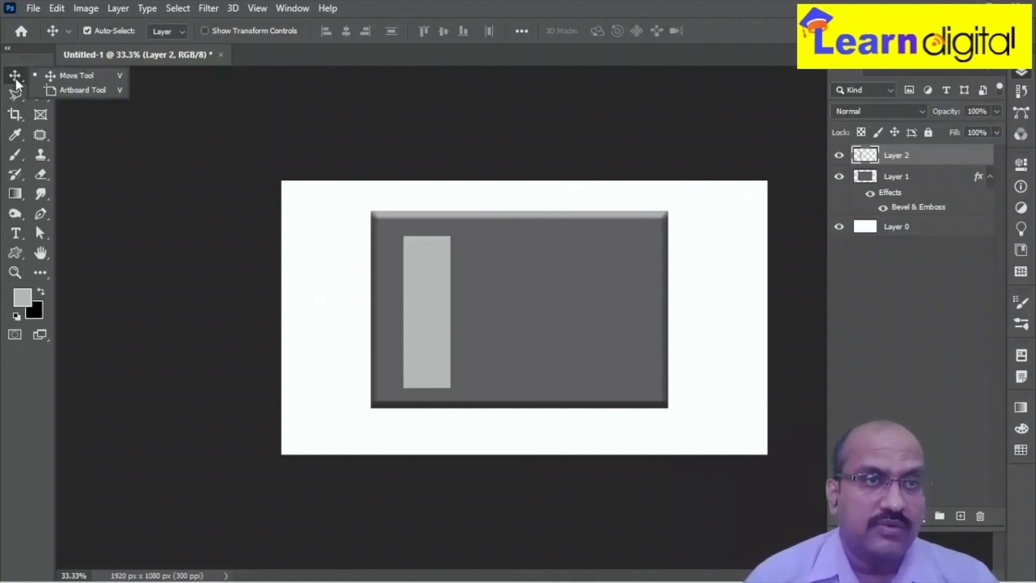
left_click(48, 77)
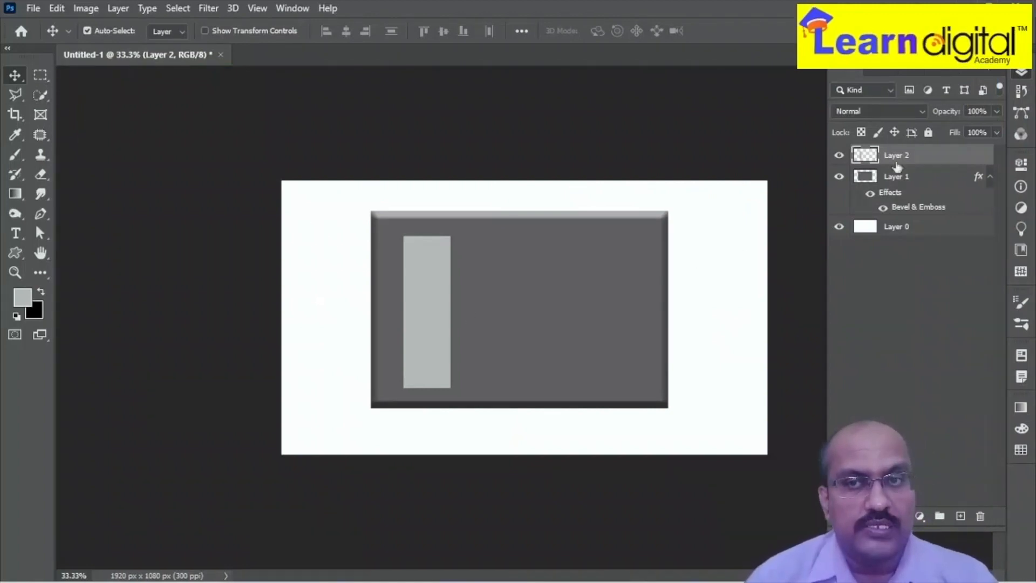
Step: Duplicate the light gray strip flush against the original's right edge and load the copy's outline as a selection
left_click_drag(431, 320, 478, 318)
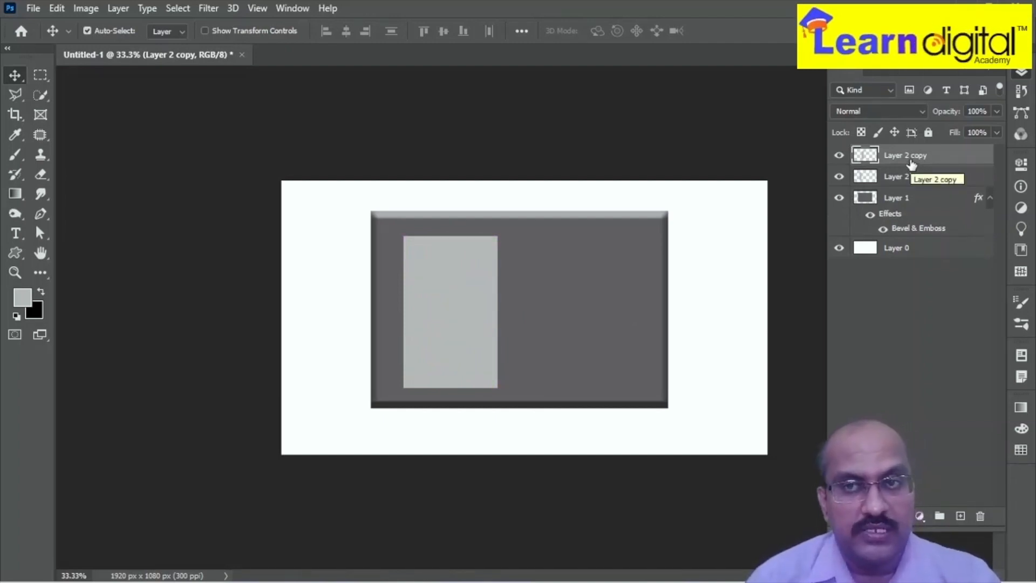
key("ctrl")
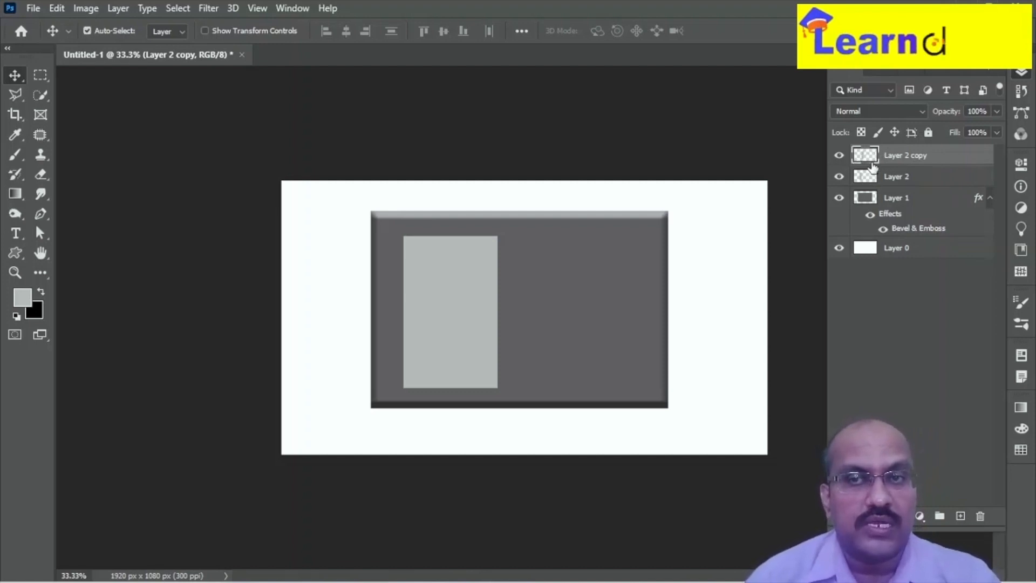
left_click(865, 158, "ctrl")
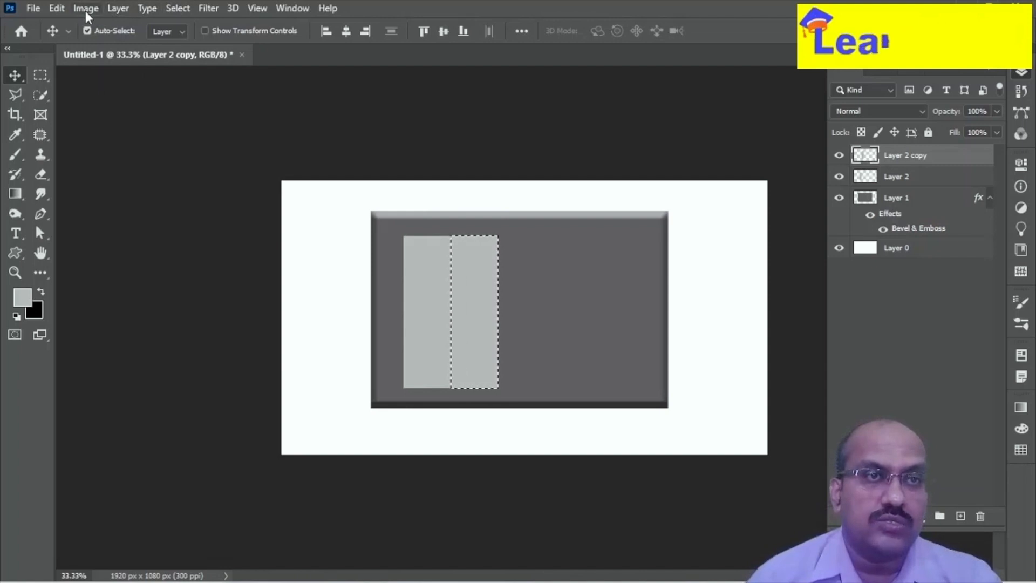
Step: Paint the selected strip copy a slightly darker gray with the Brush tool and deselect it
left_click(10, 153)
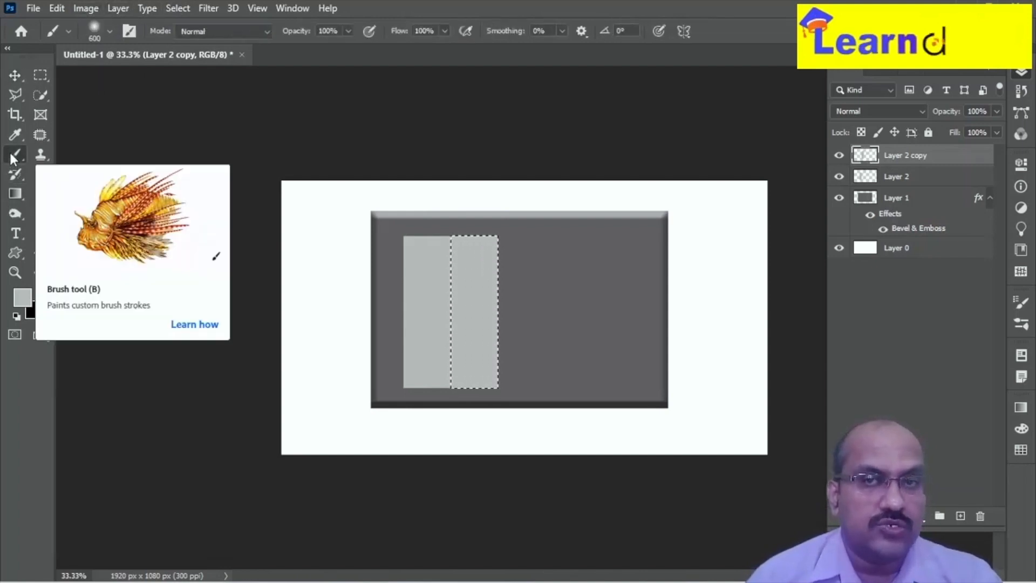
left_click(22, 297)
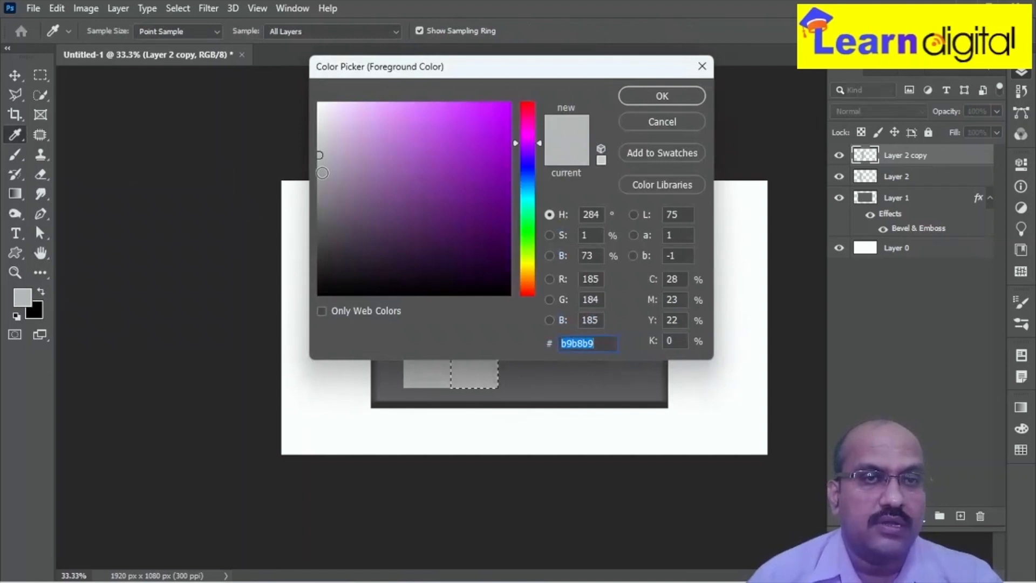
left_click(655, 97)
mouse_move(493, 210)
left_mouse_down()
mouse_move(476, 372)
mouse_move(480, 184)
mouse_move(505, 364)
mouse_move(496, 237)
left_mouse_up()
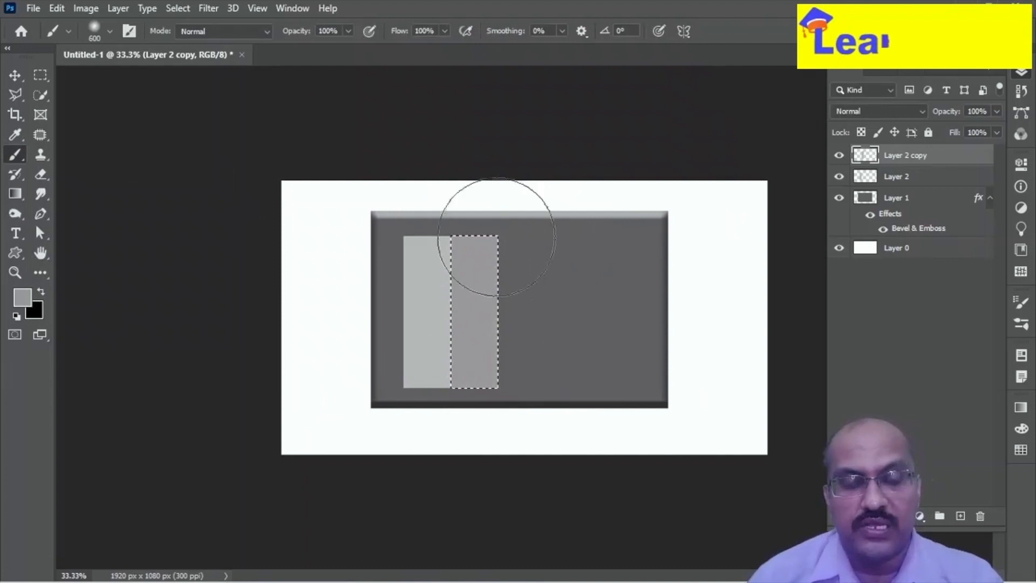
key("ctrl+d")
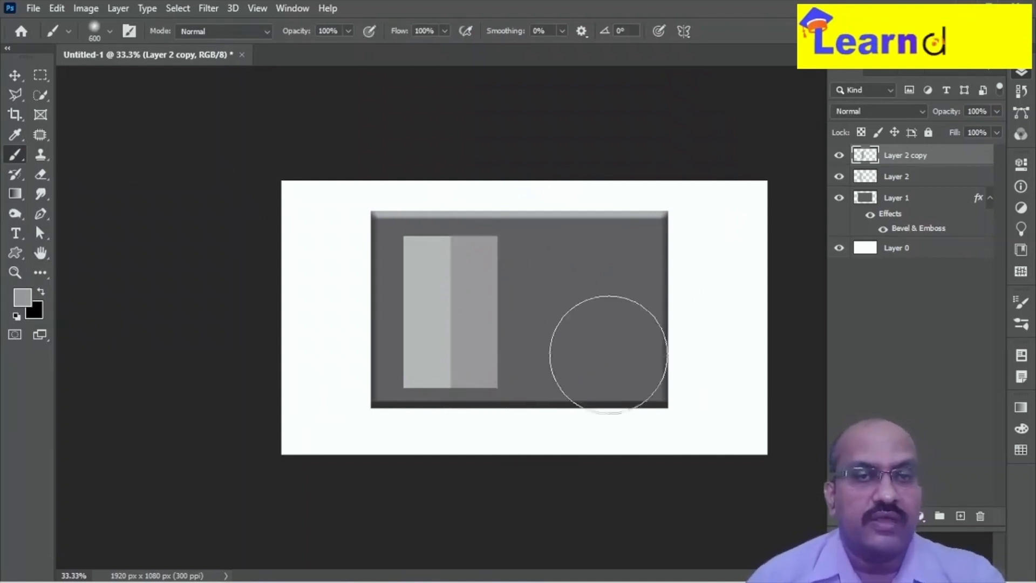
Step: Free Transform the darker strip copy into a thin sliver along the light strip's right edge, tapering from bottom to top
left_click(15, 75)
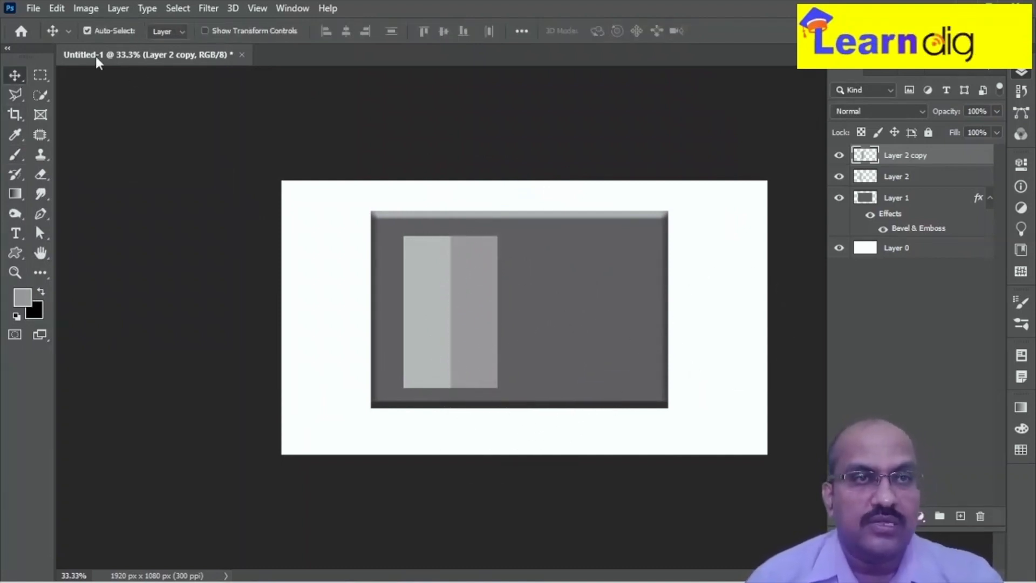
left_click(53, 12)
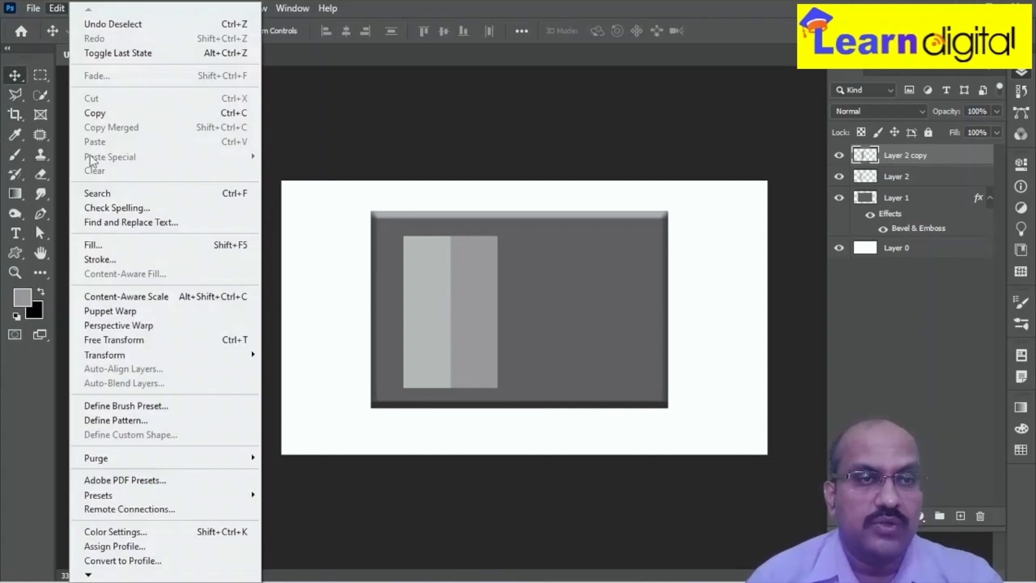
left_click(141, 340)
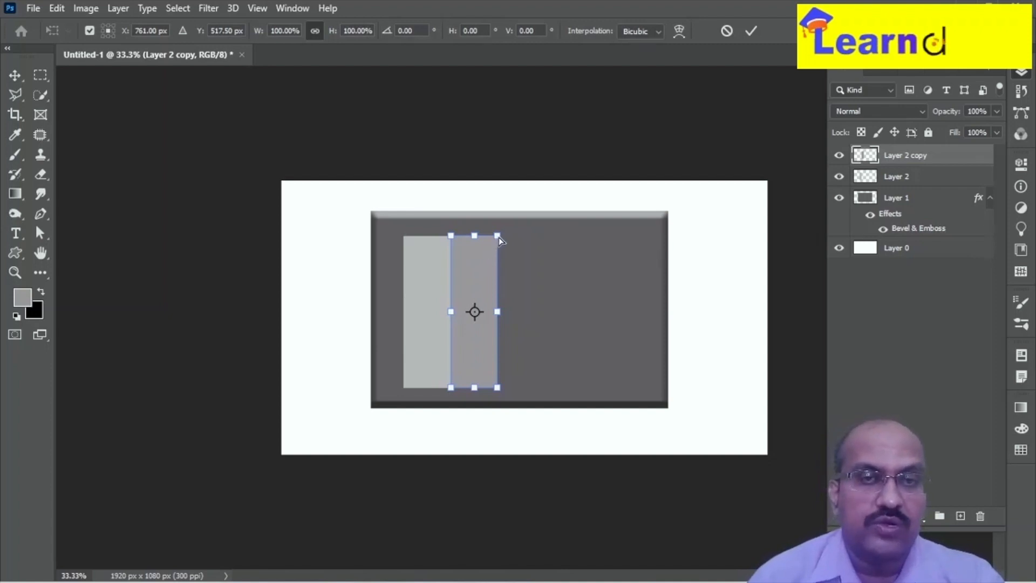
left_click_drag(497, 238, 452, 238)
left_click_drag(498, 390, 456, 384)
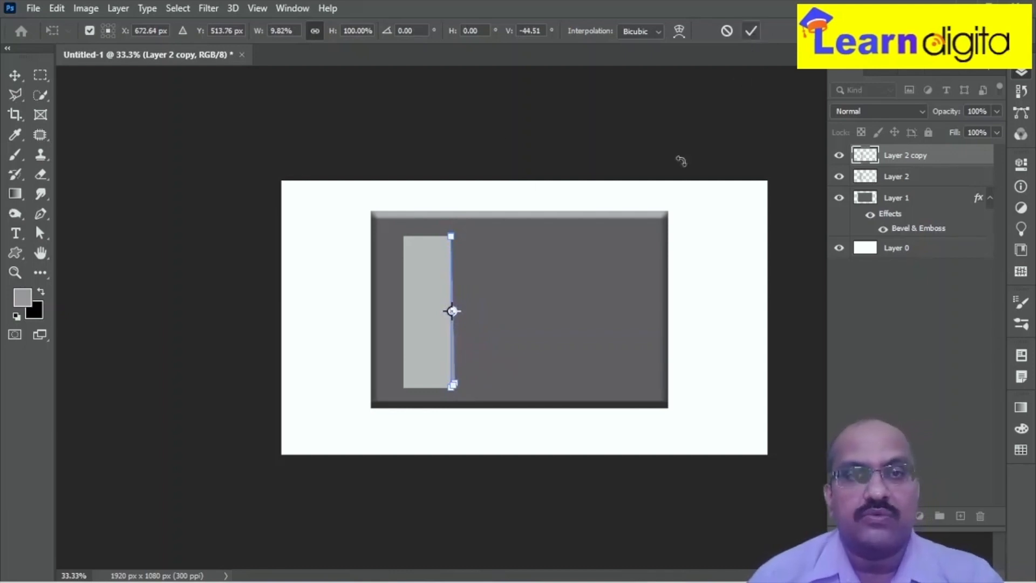
left_click(752, 34)
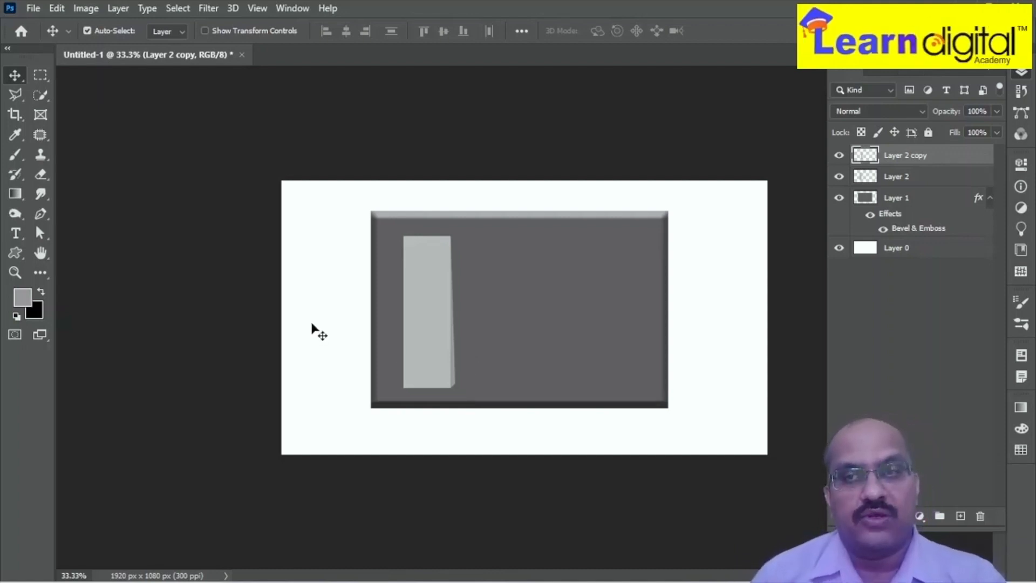
Step: Add a new layer and draw a square rectangular-marquee selection in the right part of the gray board, undoing unsuitable attempts
left_click(961, 517)
left_click(42, 77)
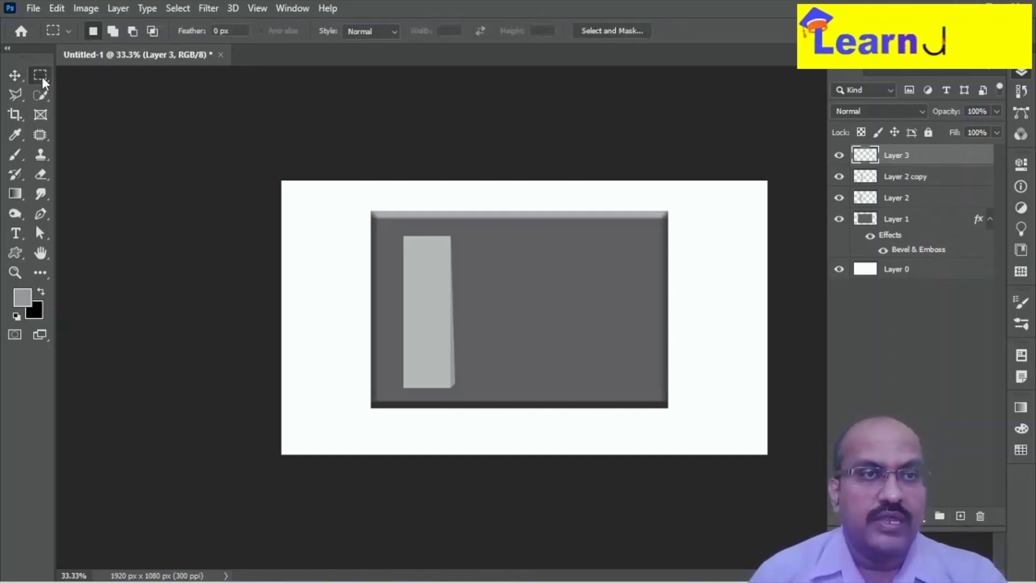
right_click(43, 77)
left_click(91, 76)
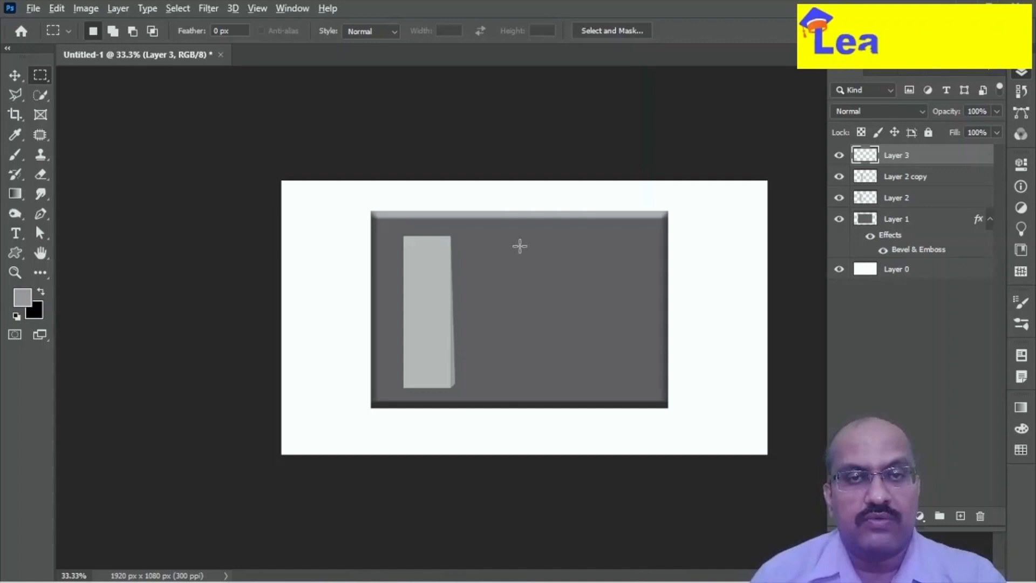
left_click_drag(517, 247, 609, 378)
key("ctrl+z")
key("ctrl+z")
key("ctrl+z")
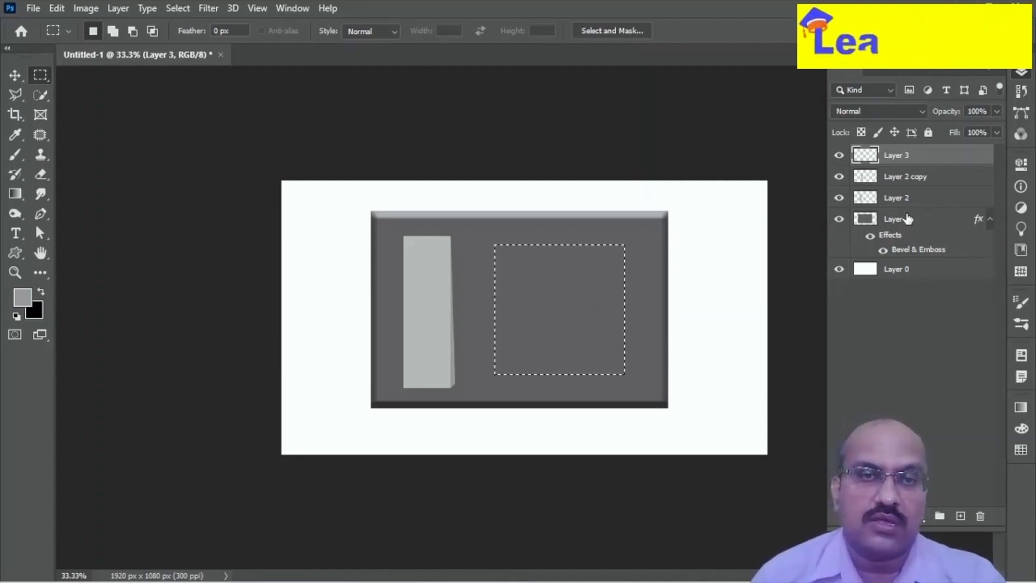
Step: Sample the light gray from the narrow strip, fill the square selection on Layer 3 with the Brush tool, and deselect it
left_click(14, 133)
left_click(81, 135)
left_click(431, 275)
key("b")
mouse_move(559, 276)
left_mouse_down()
mouse_move(521, 253)
mouse_move(621, 247)
mouse_move(623, 304)
mouse_move(586, 406)
mouse_move(542, 296)
mouse_move(534, 325)
mouse_move(583, 254)
mouse_move(552, 350)
mouse_move(516, 249)
mouse_move(589, 267)
mouse_move(583, 326)
mouse_move(552, 336)
mouse_move(511, 339)
left_mouse_up()
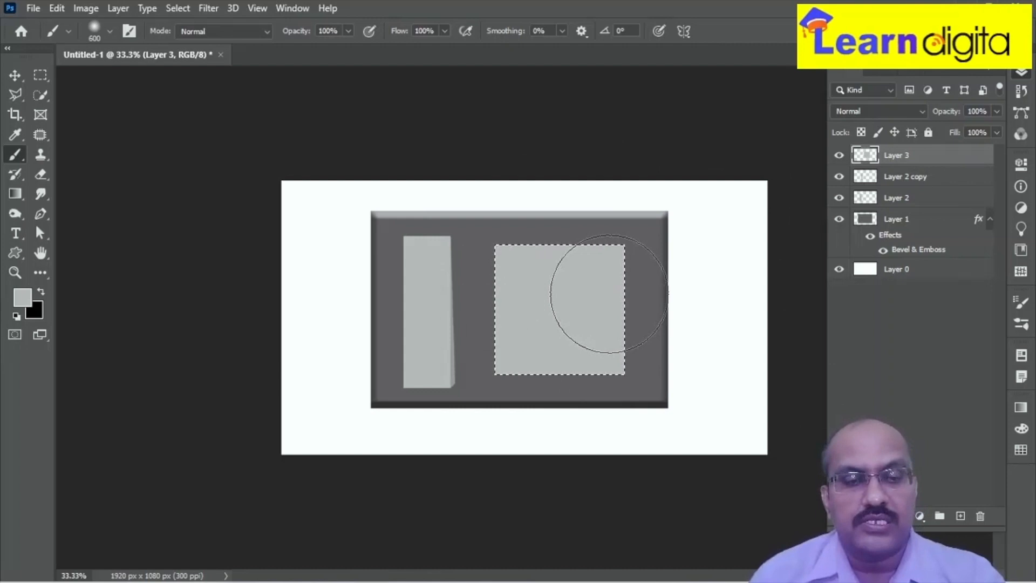
key("ctrl+d")
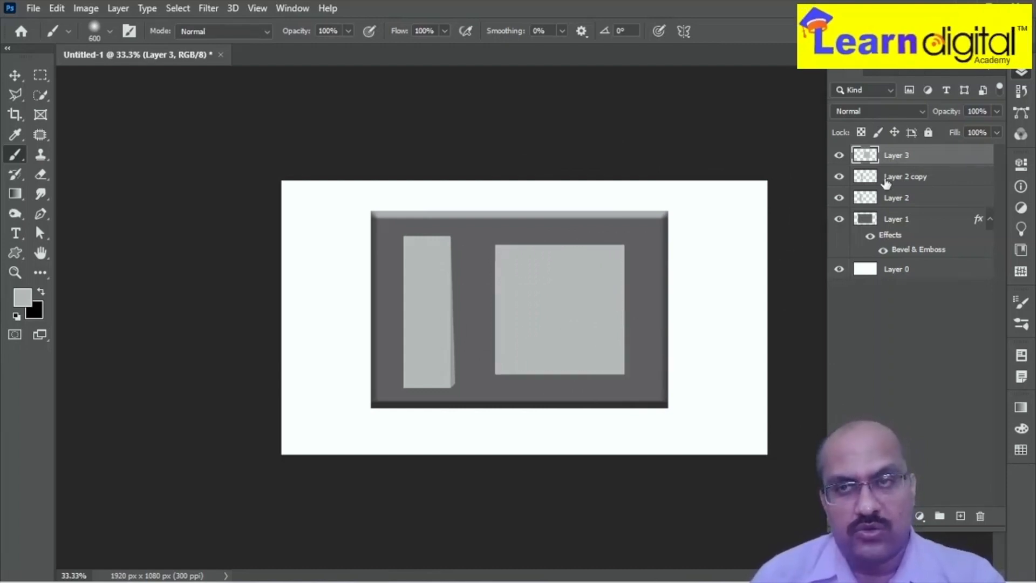
Step: Try a Bevel & Emboss layer style on the light gray square on Layer 3 and cancel it
right_click(899, 155)
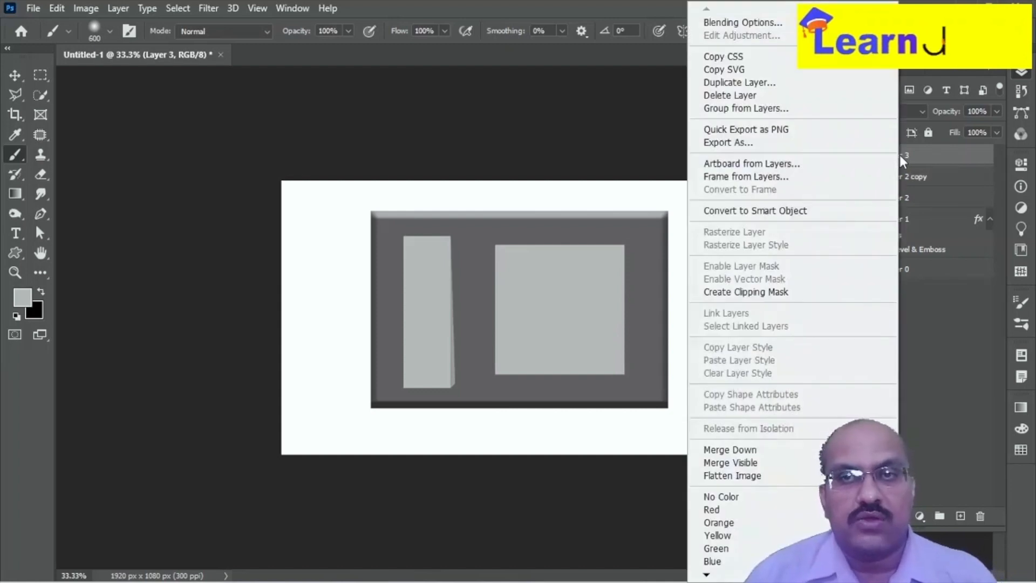
left_click(773, 26)
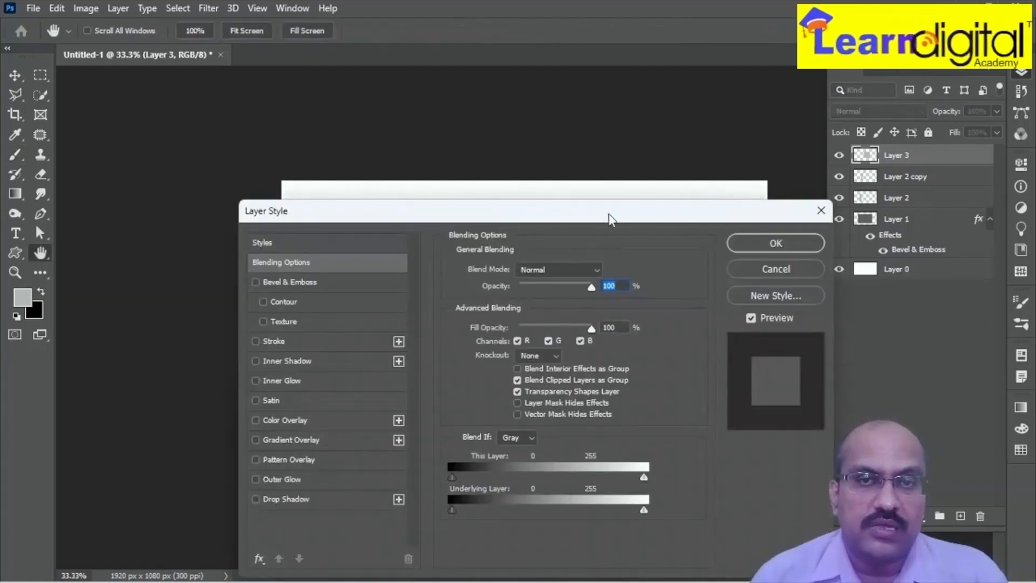
left_click_drag(611, 216, 951, 306)
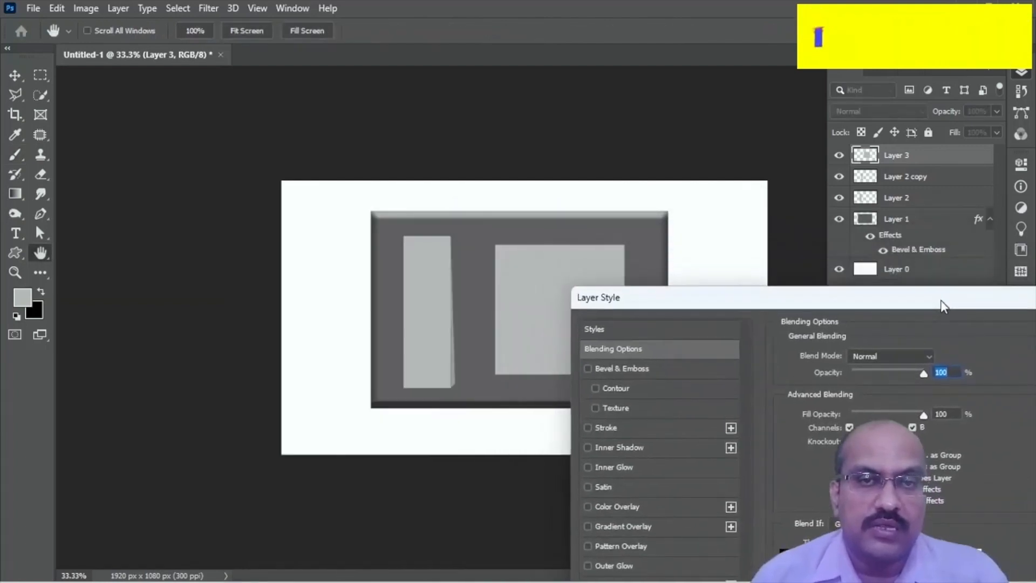
left_click(624, 369)
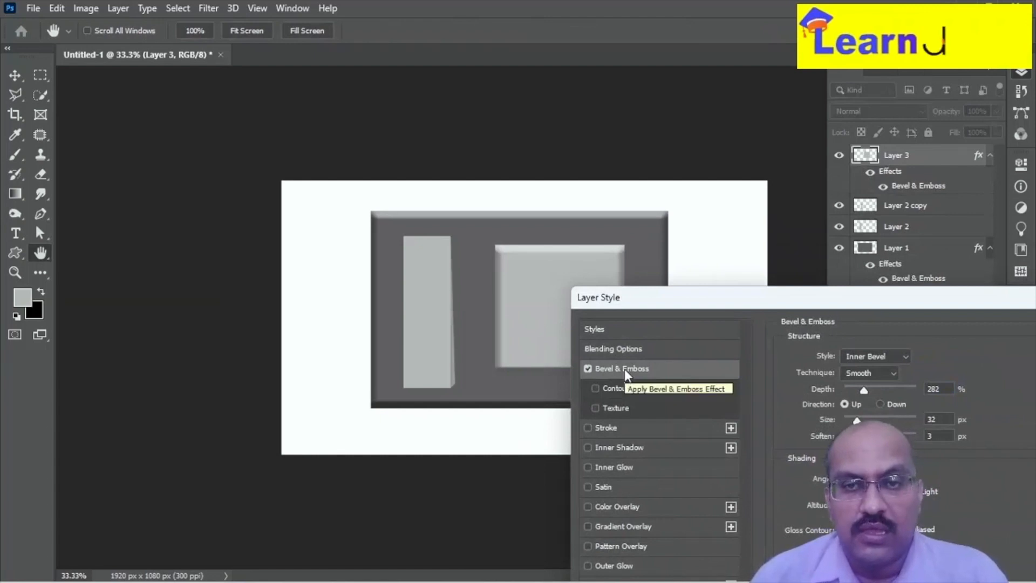
left_click_drag(744, 292, 303, 269)
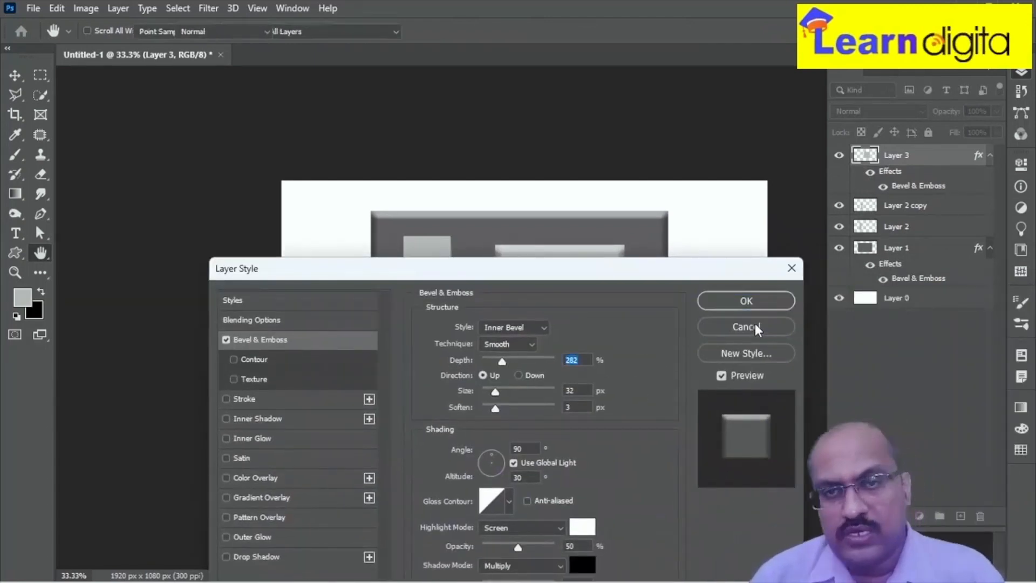
left_click(754, 324)
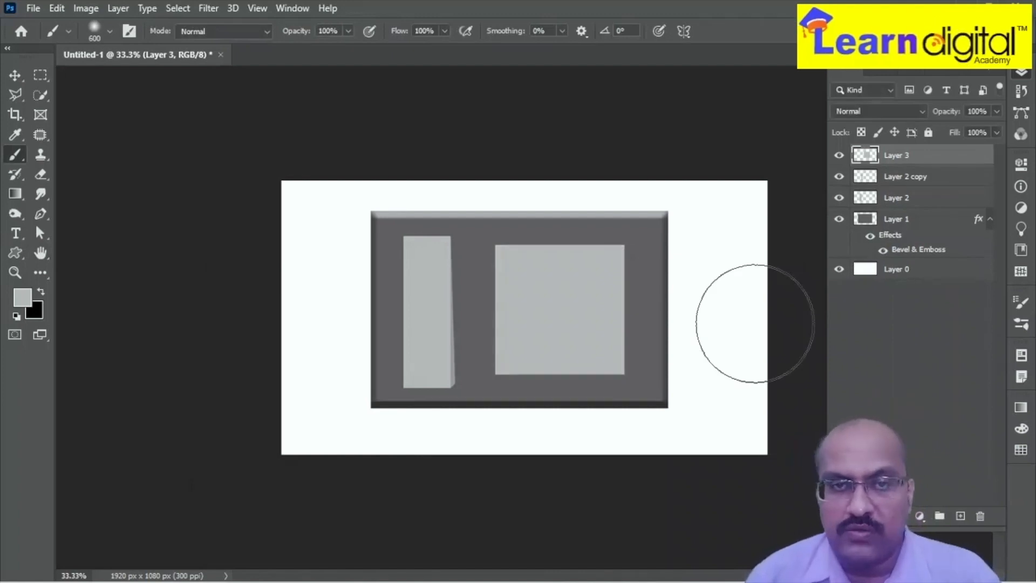
Step: Add a new layer, check the reference in Chrome, and draw a small circular selection near the top centre of the light gray square
left_click(961, 517)
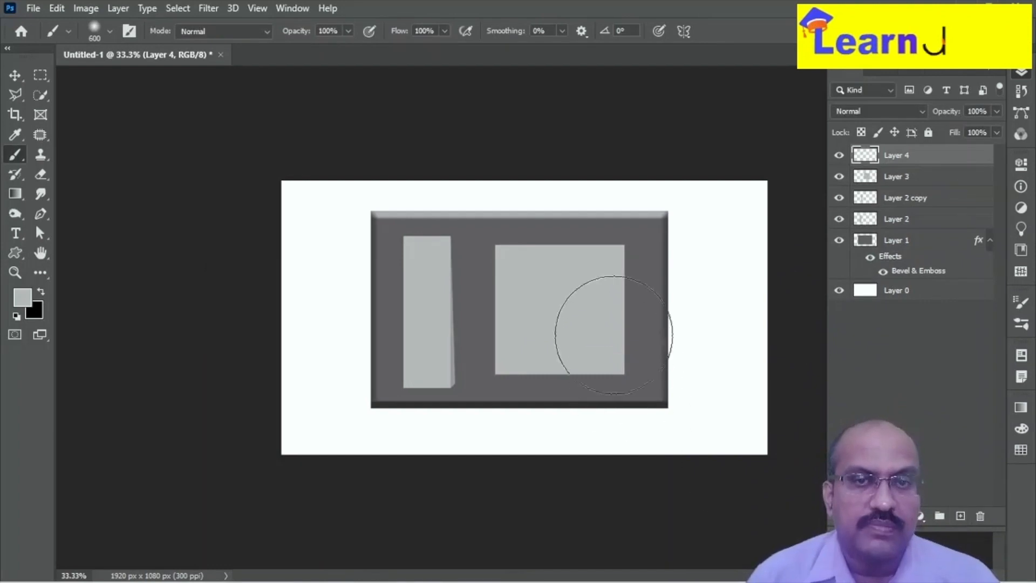
left_click(15, 76)
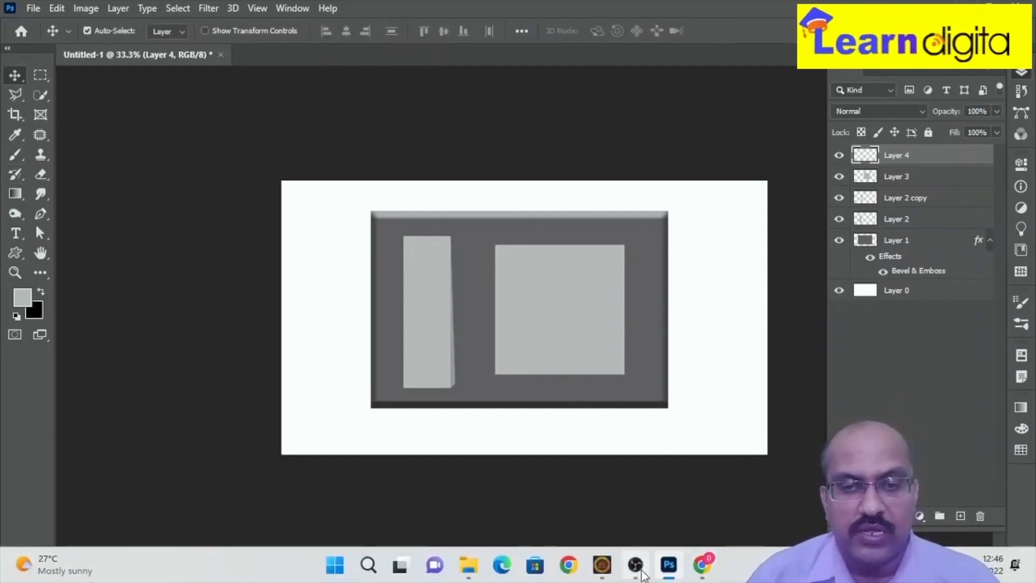
left_click(702, 564)
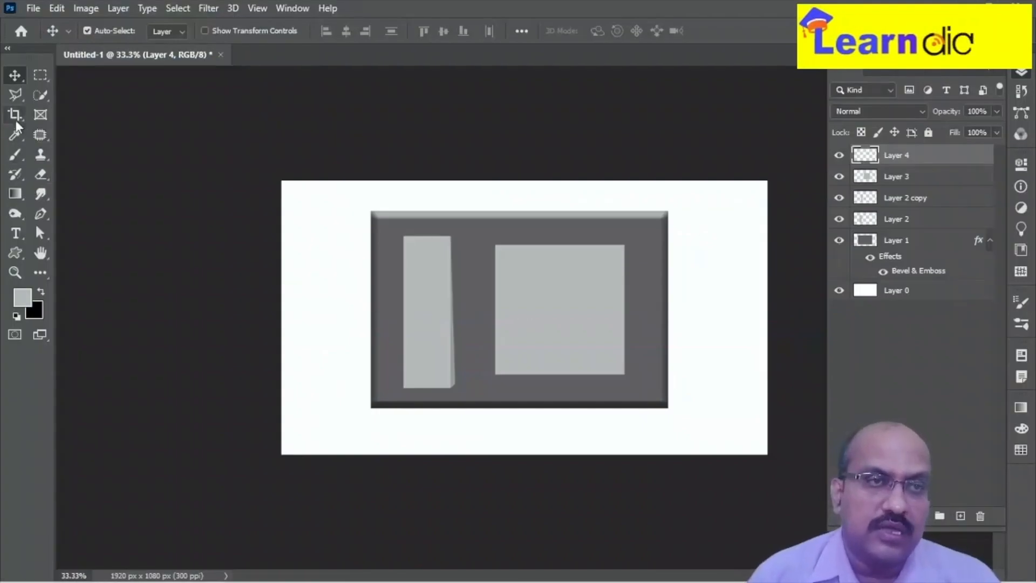
left_click(40, 75)
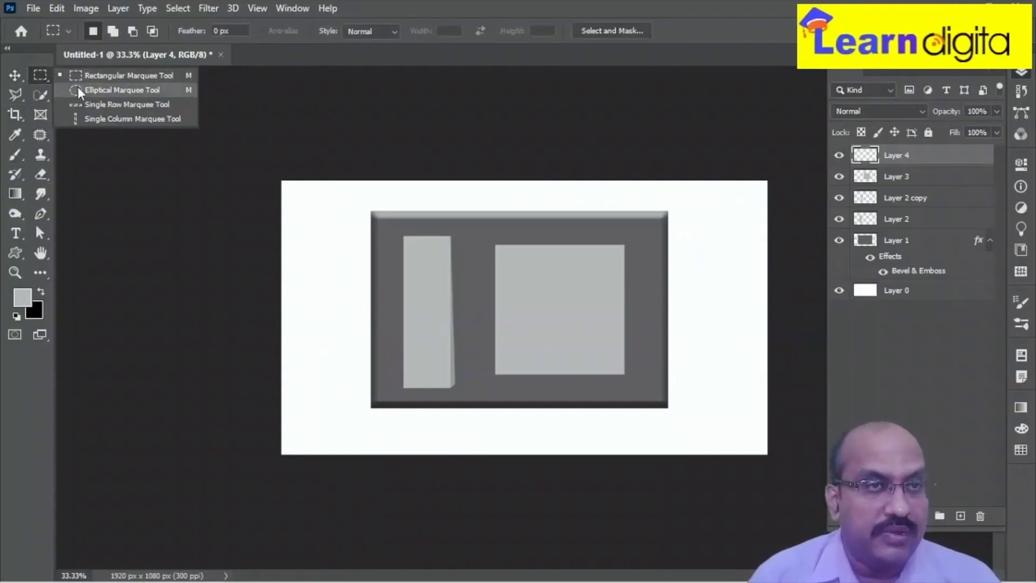
left_click(79, 90)
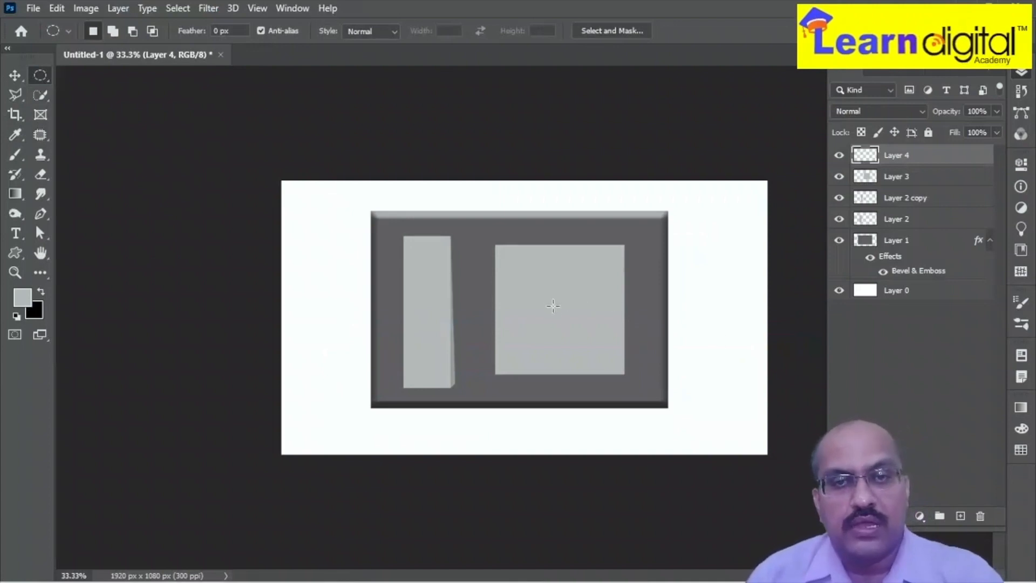
left_click_drag(551, 270, 563, 283)
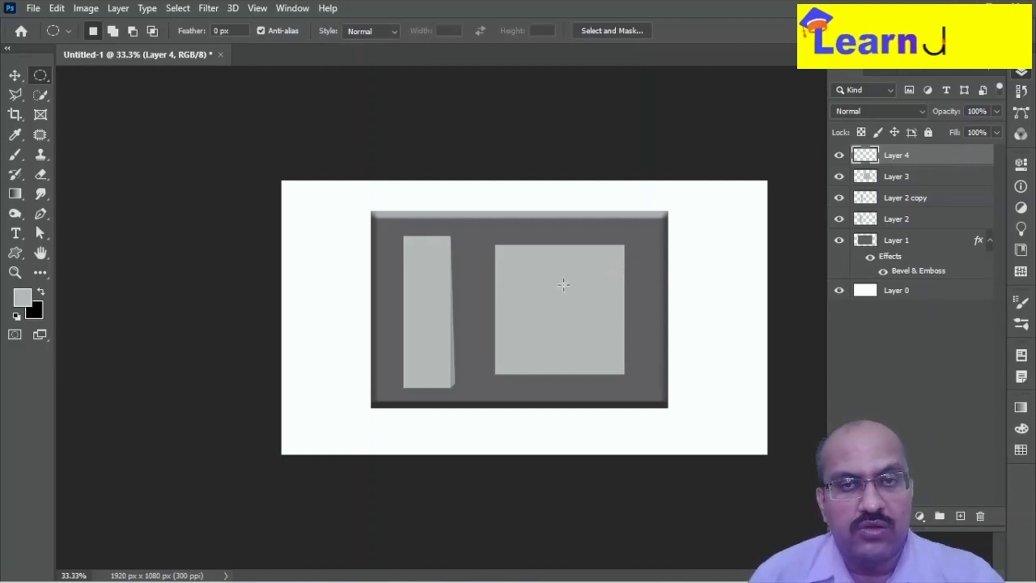
Step: Fill the circular selection on Layer 4 with a darker gray brush, deselect it, and centre the circle near the square's upper edge
left_click(17, 301)
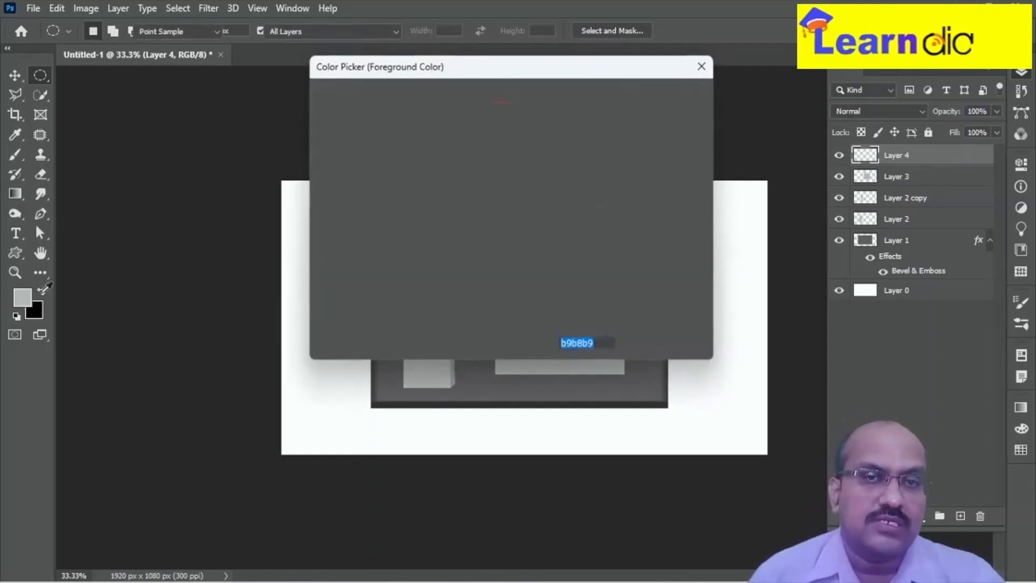
left_click(323, 186)
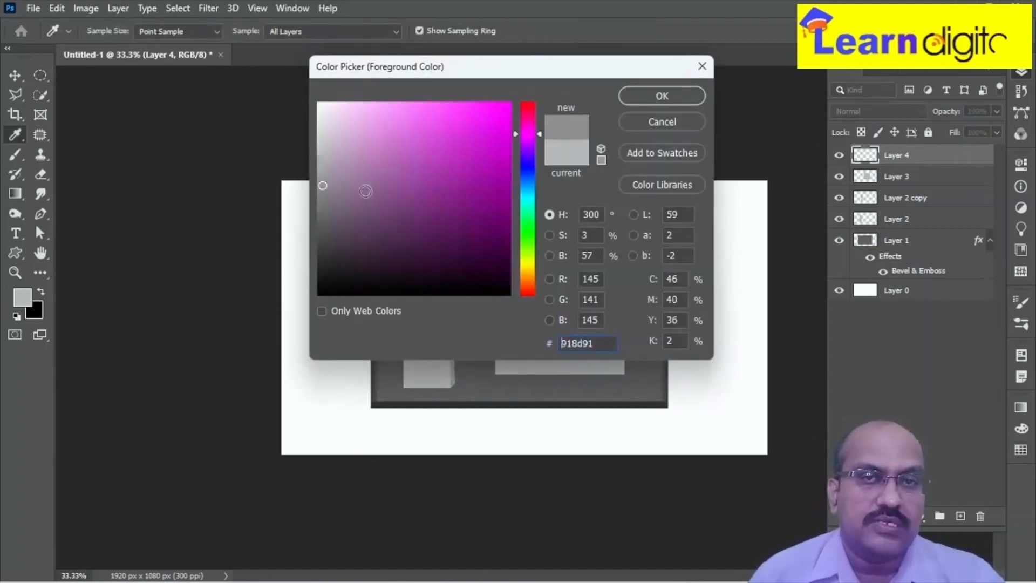
left_click(319, 209)
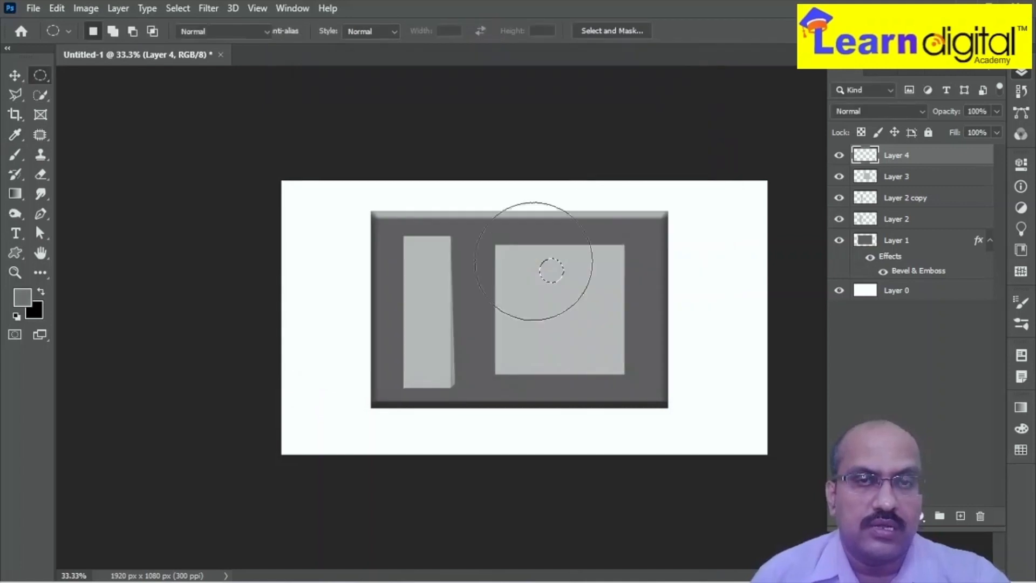
key("b")
left_click(534, 261)
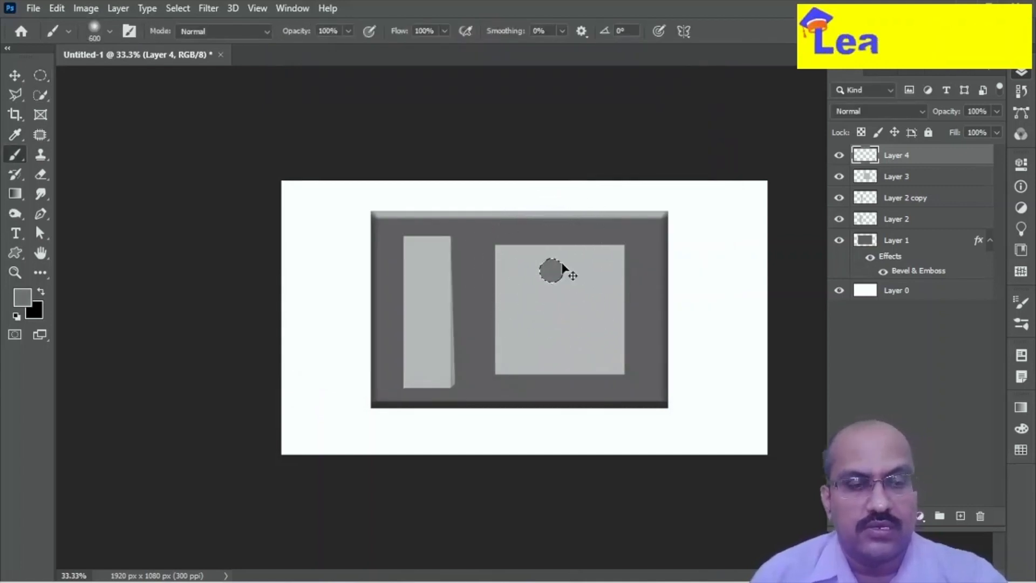
left_click(15, 75)
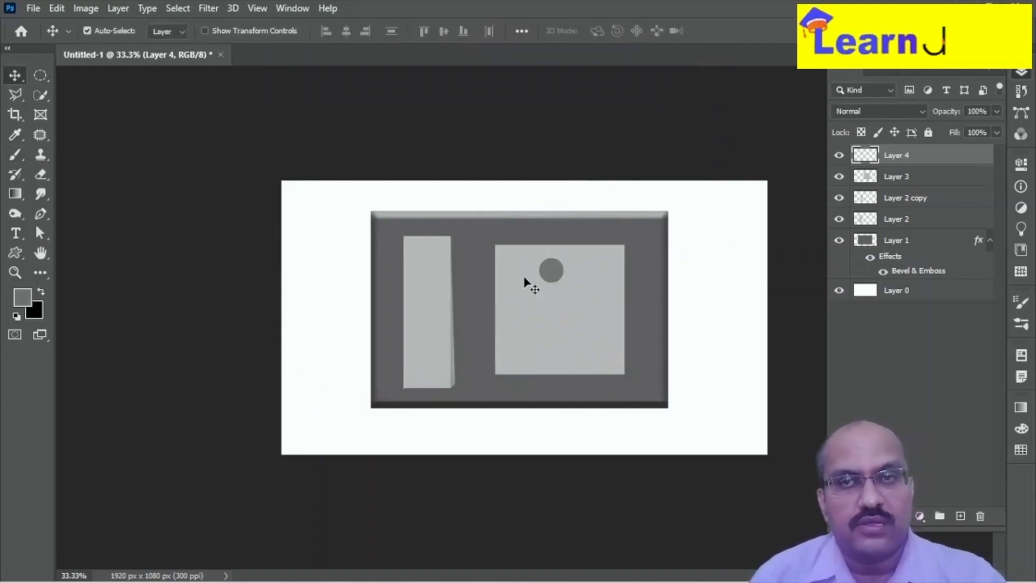
left_click_drag(547, 274, 563, 268)
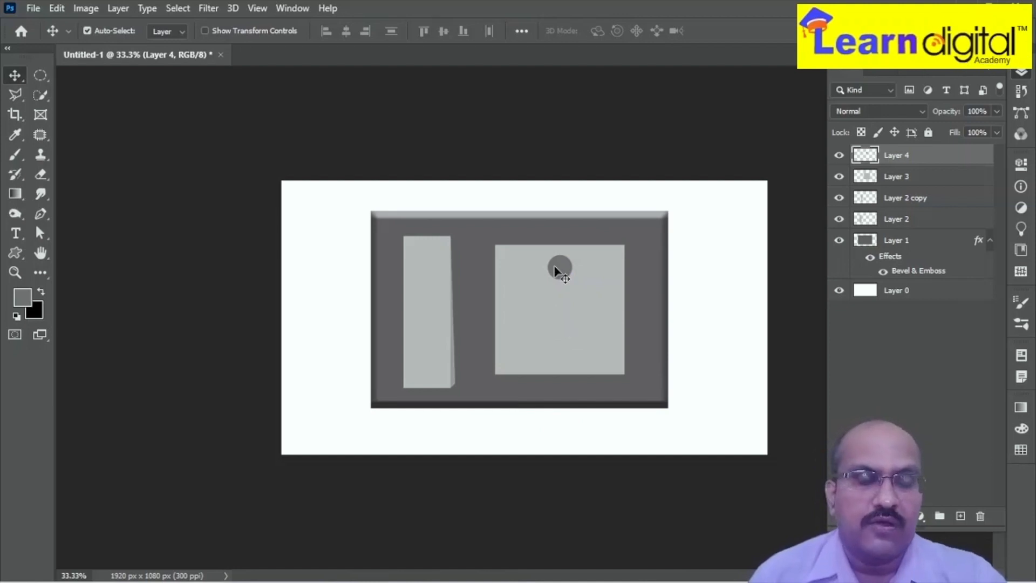
Step: Place two copies of the circle in a row below it, one on each side, and scale the right copy to 56.80%
left_click_drag(555, 267, 602, 318, "alt")
key("ctrl")
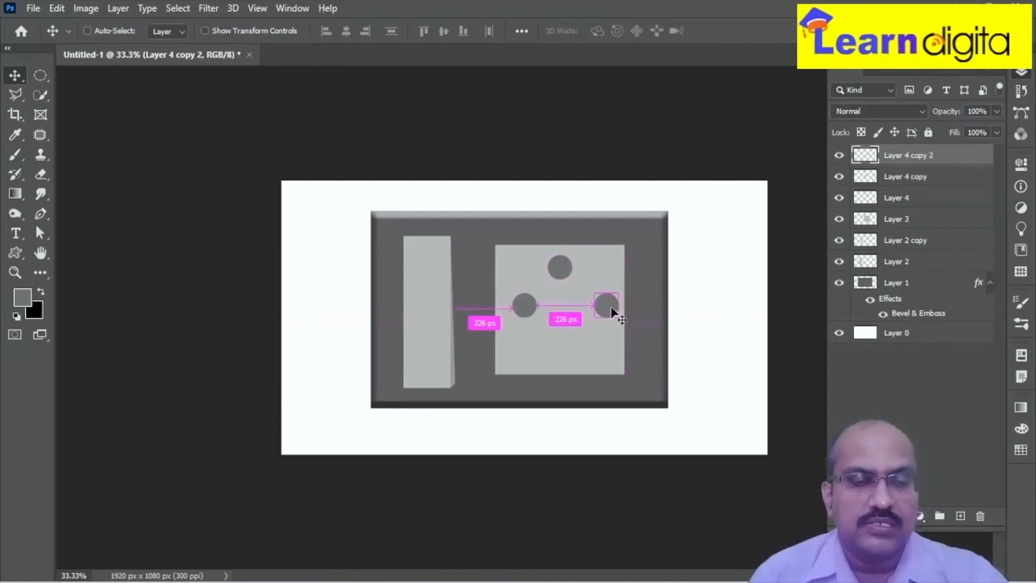
key("ctrl+t")
mouse_move(619, 293)
left_mouse_down("alt")
mouse_move(621, 308)
mouse_move(614, 299)
left_mouse_up("alt")
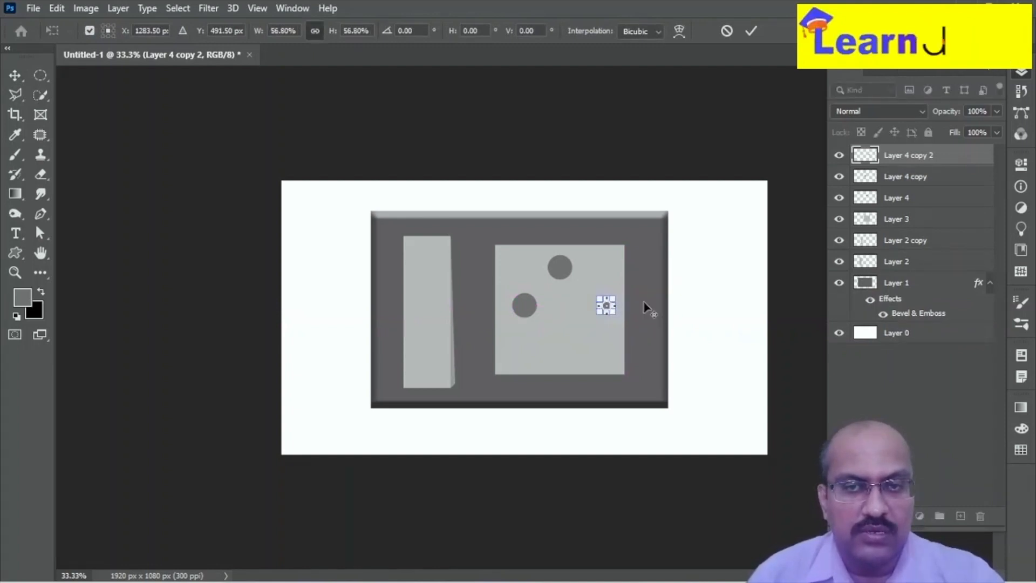
key("Return")
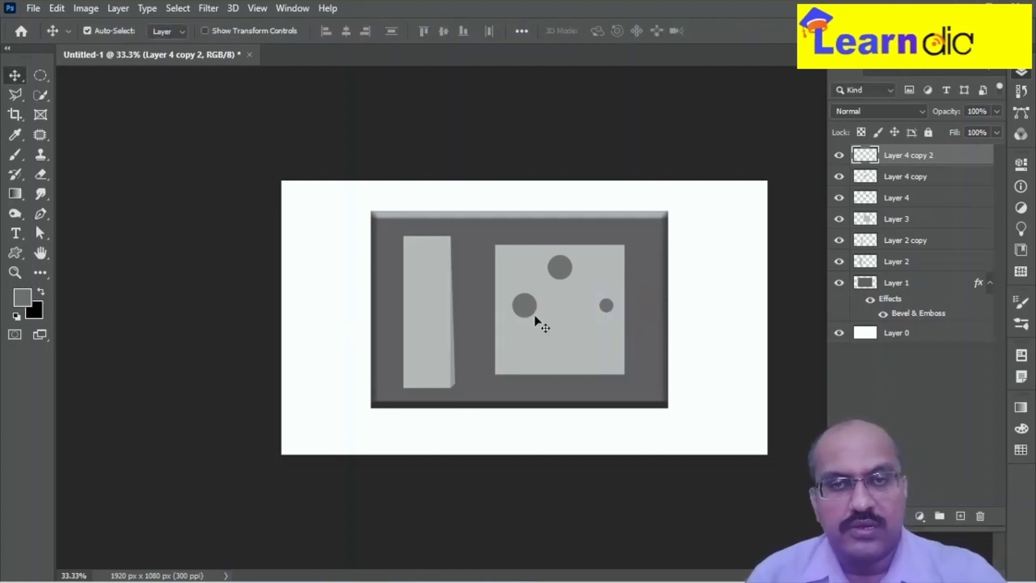
Step: Replace the larger left copy with a duplicate of the small circle, then duplicate the small pair below as a second row
left_click(525, 307)
key("Delete")
left_click_drag(607, 308, 525, 311, "alt")
key("ctrl+j")
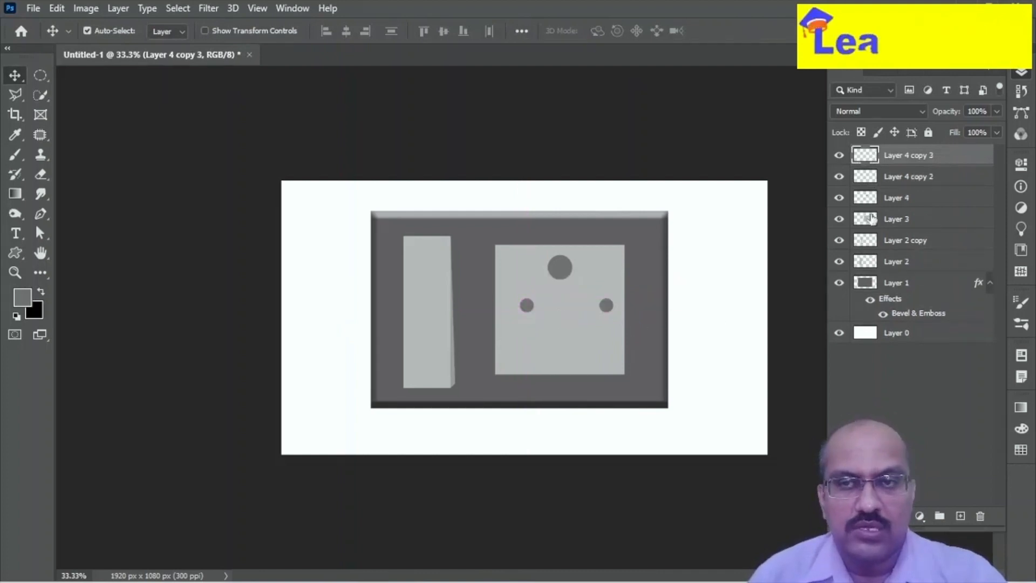
left_click(906, 179, "shift")
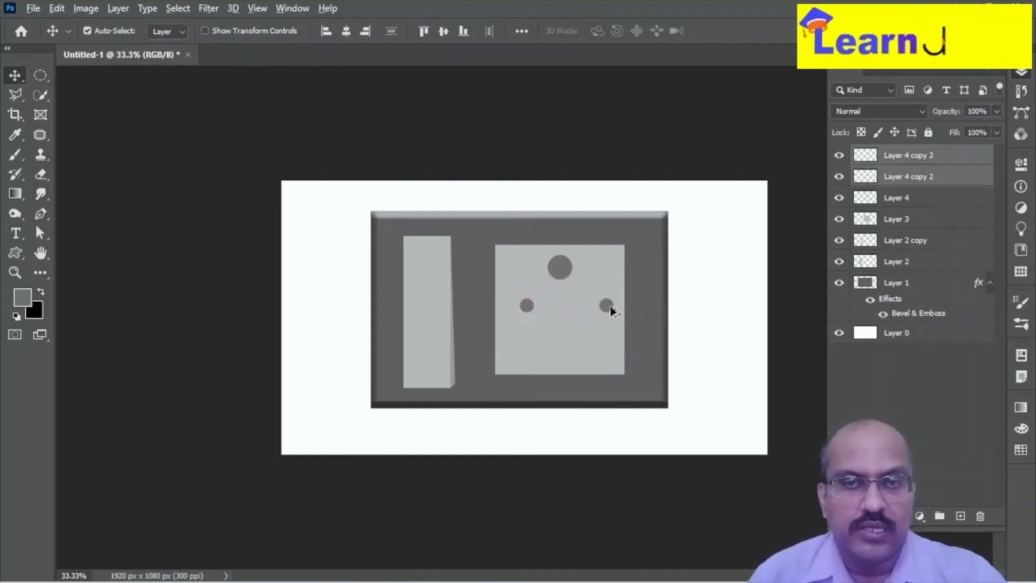
left_click_drag(612, 311, 610, 350, "alt")
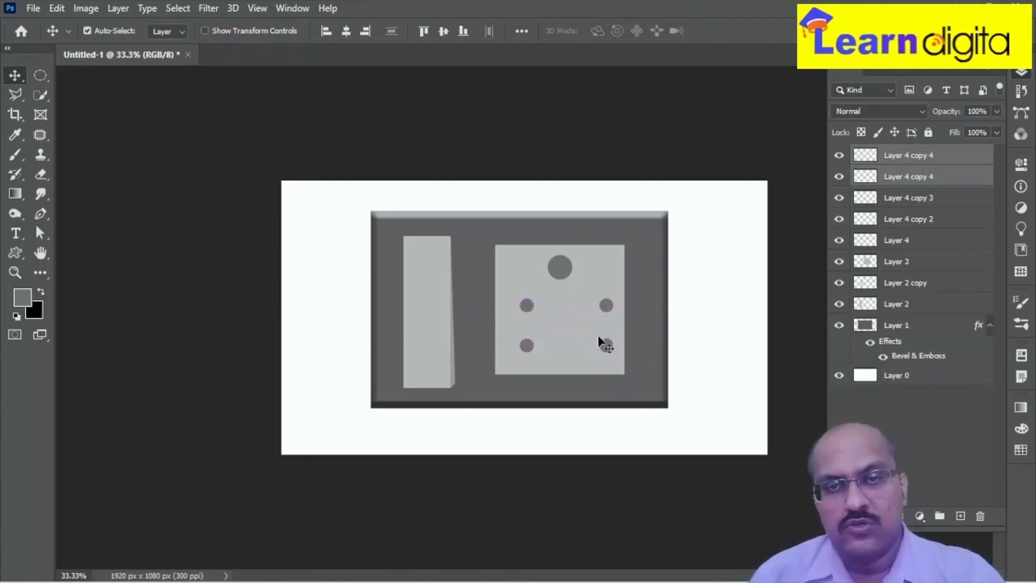
Step: Shift the large circle slightly right and align the two left small circles along their left edges
left_click(561, 270)
left_click_drag(561, 270, 567, 273)
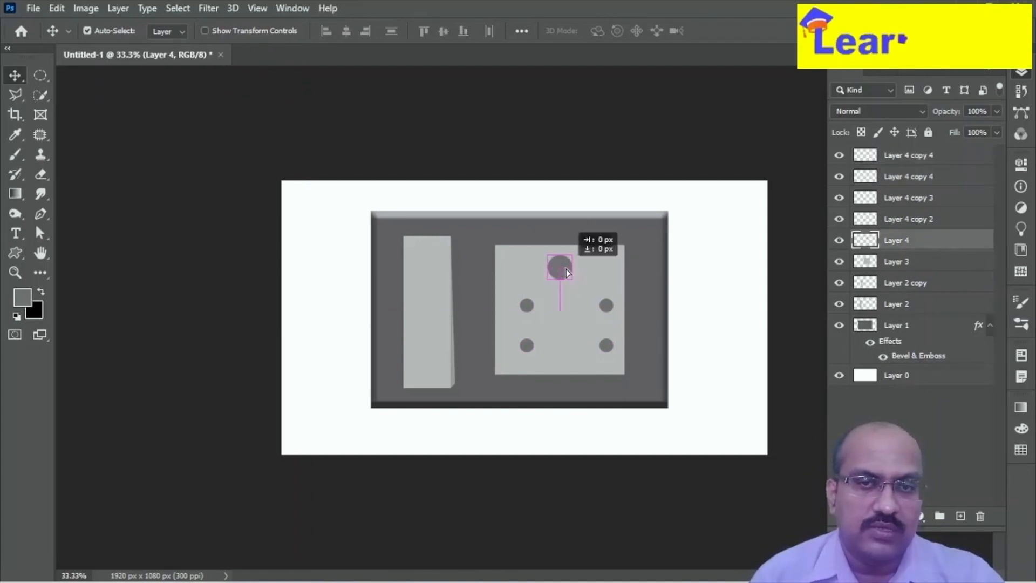
left_click(527, 311)
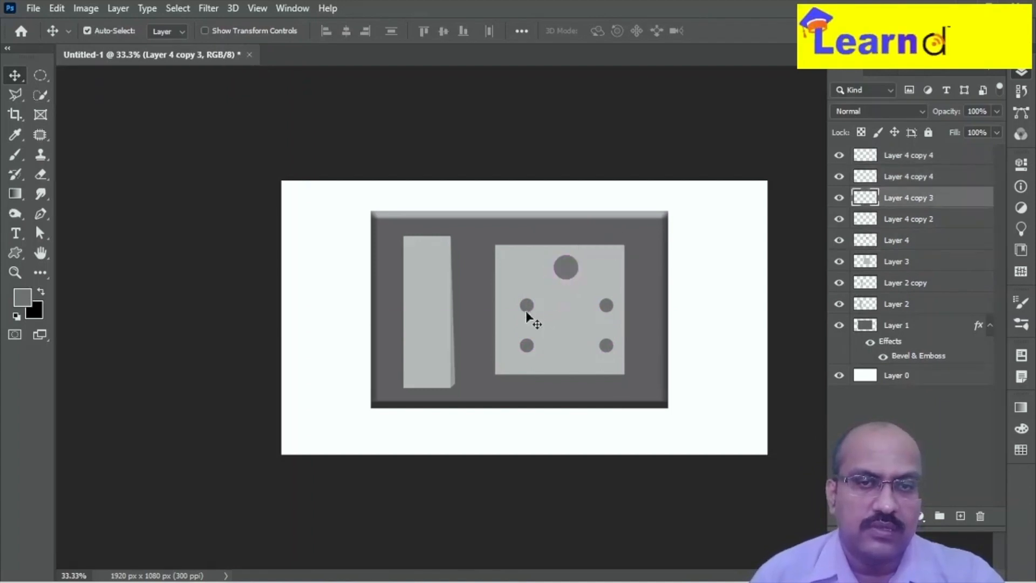
left_click(526, 345, "shift")
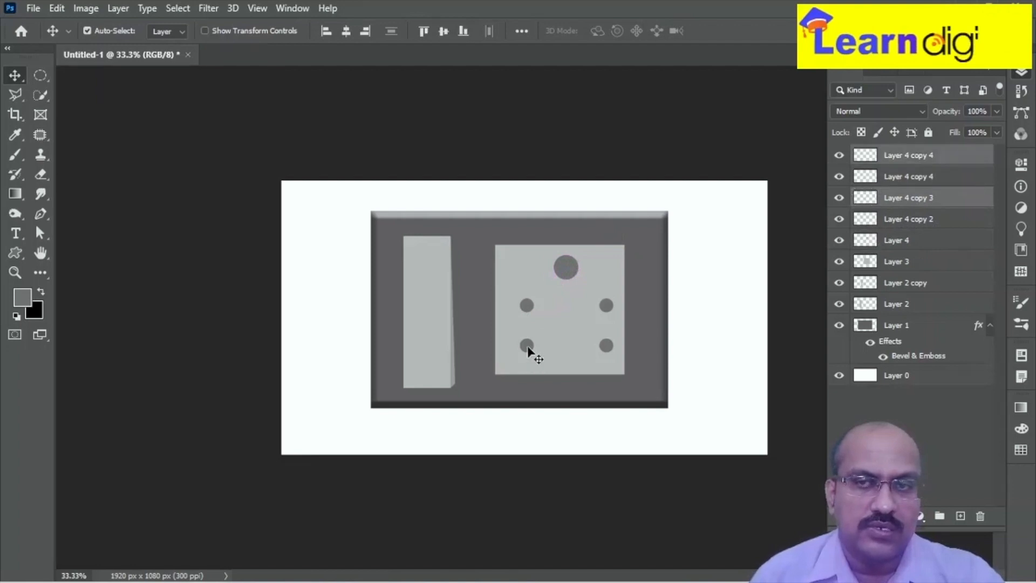
left_click(324, 31)
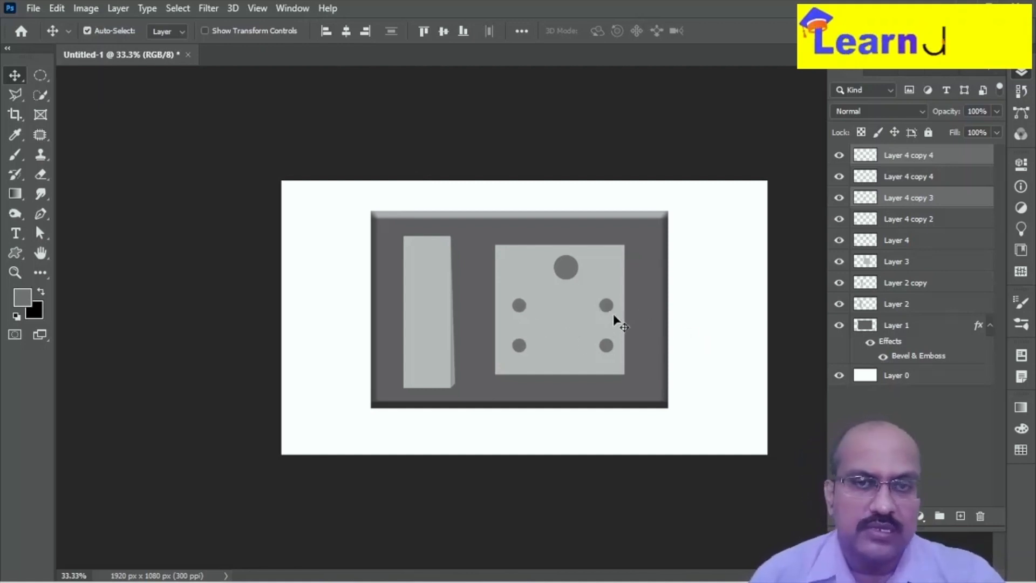
Step: Load the large circle on Layer 4 as a selection and set the foreground colour to 4e4e4e
left_click(687, 302)
key("z")
left_click_drag(574, 273, 557, 252)
key("space")
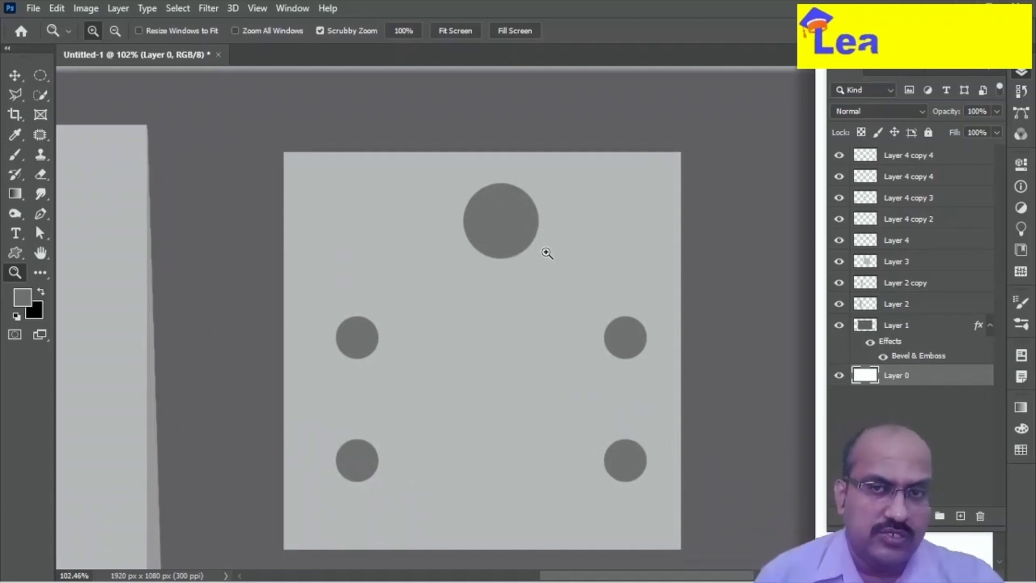
left_click(14, 75)
left_click(46, 75)
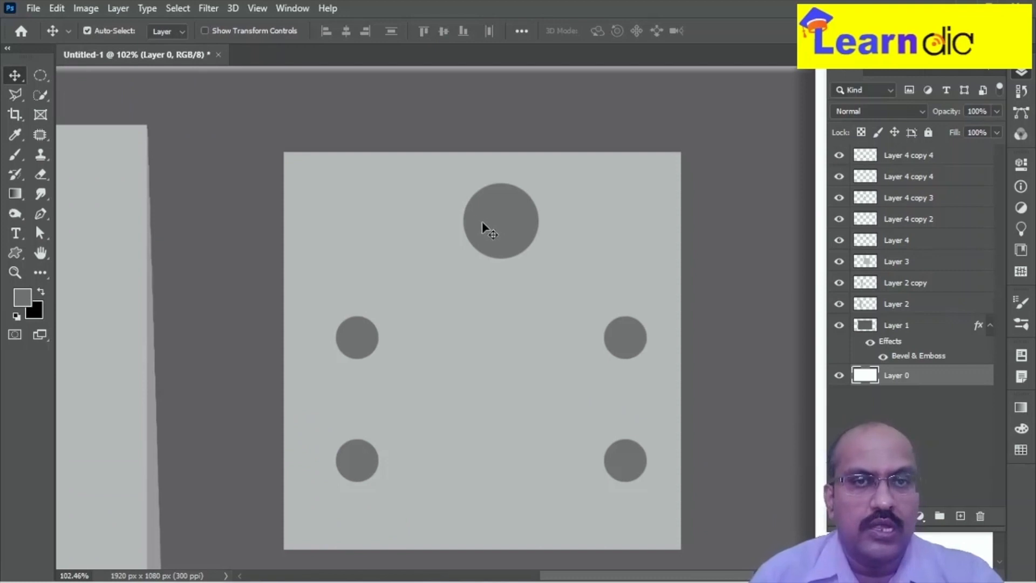
left_click(483, 227)
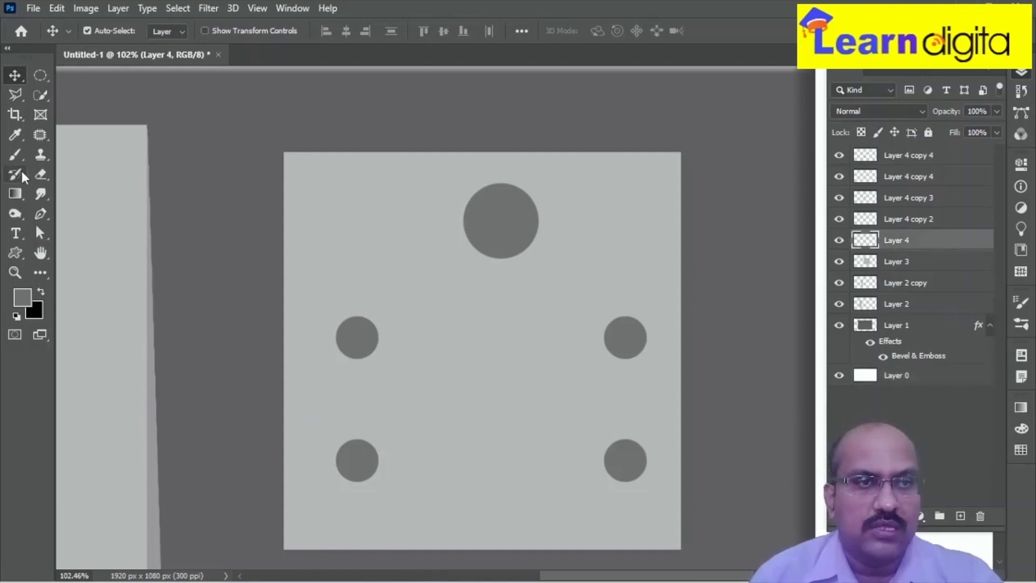
left_click(871, 246, "ctrl")
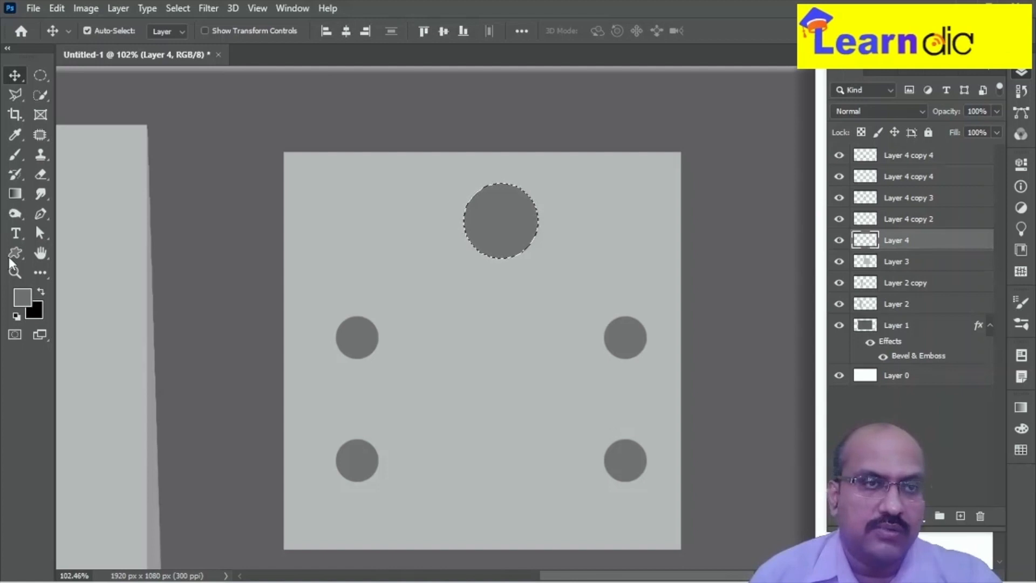
left_click(23, 297)
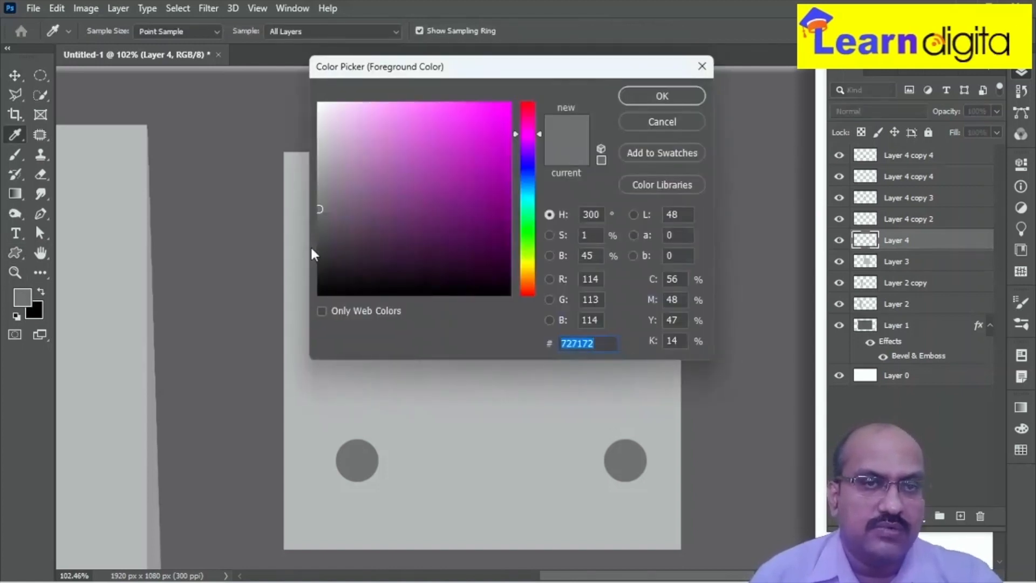
left_click(318, 236)
left_click(669, 98)
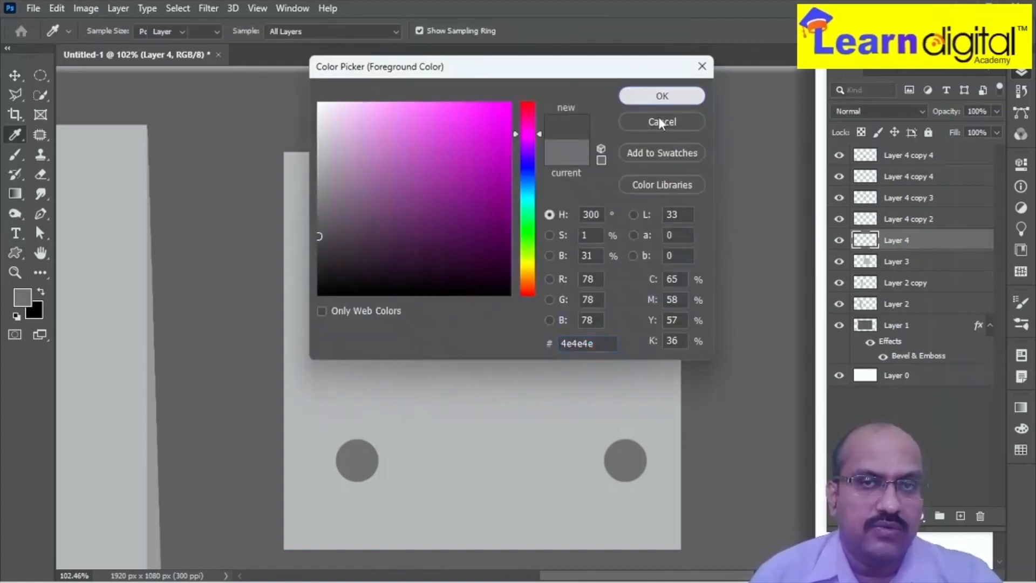
Step: Reduce the brush size to 90, paint a darker shade across the lower part of the large circle, and deselect it
key("b")
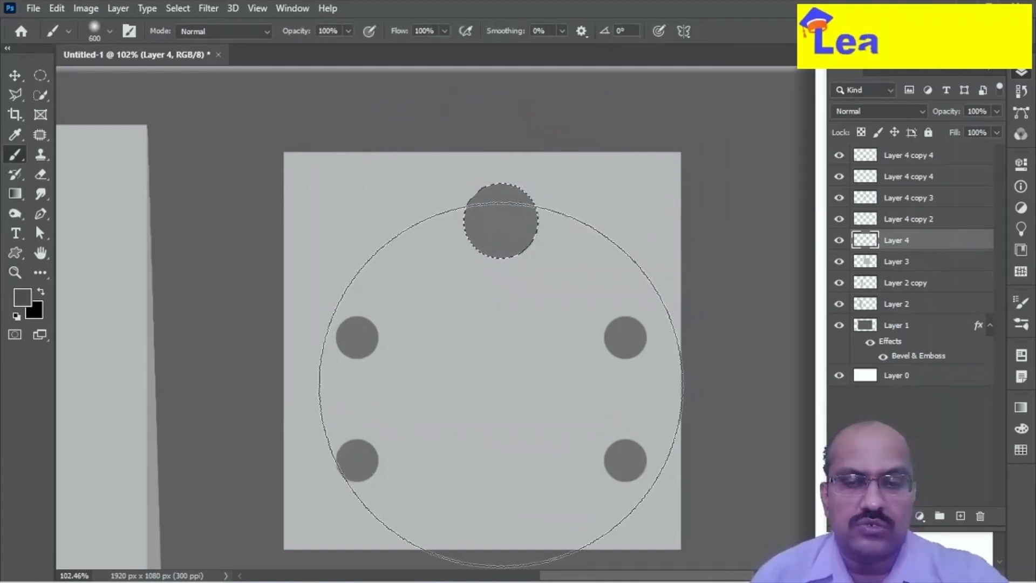
key("bracketleft")
key("bracketleft")
key("bracketleft")
key("bracketleft")
key("bracketleft")
key("bracketleft")
key("bracketleft")
key("bracketleft")
key("bracketleft")
key("bracketleft")
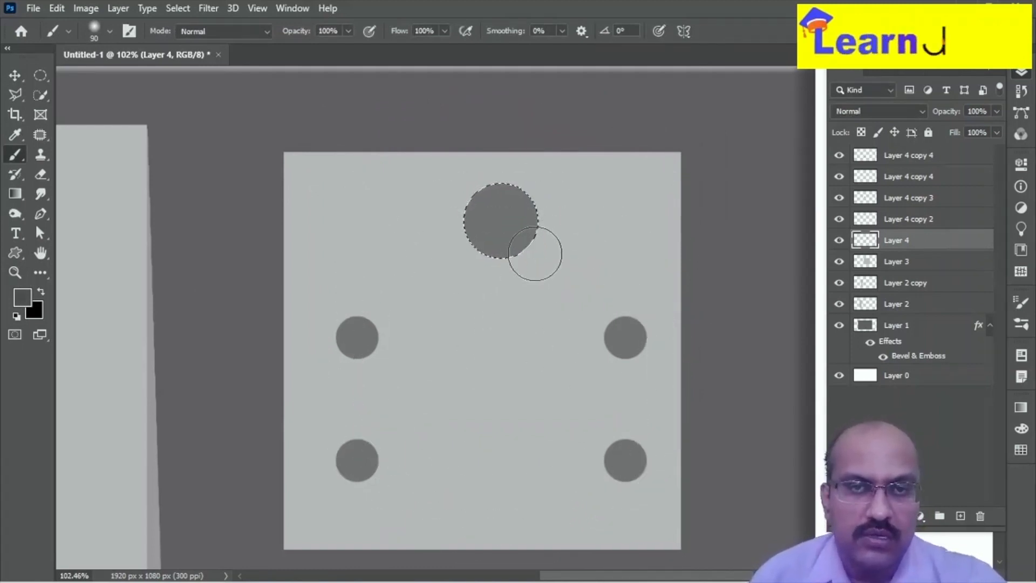
left_click_drag(536, 252, 460, 267)
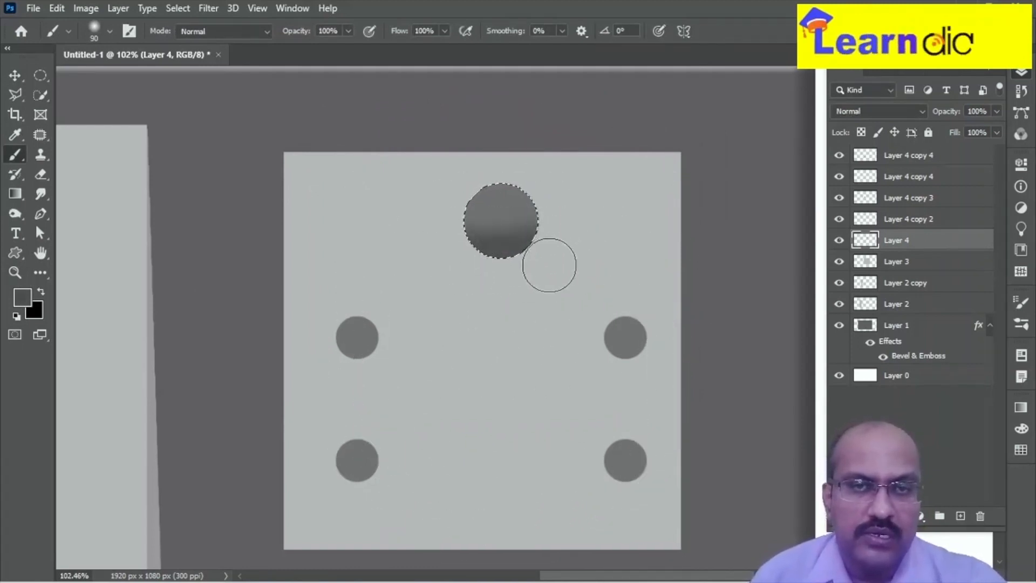
key("ctrl+d")
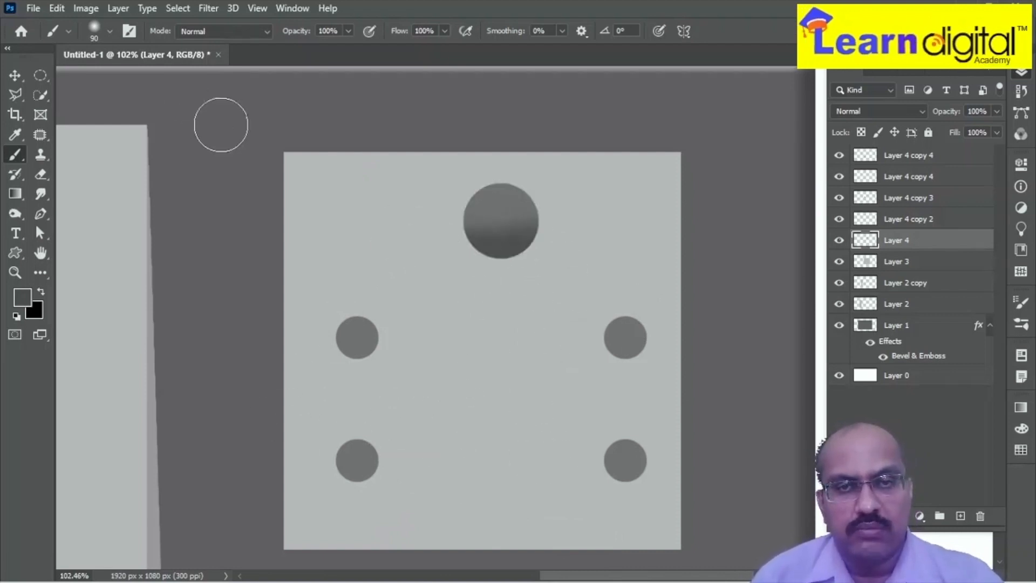
Step: Delete the four small circle layers above Layer 4
left_click(889, 222)
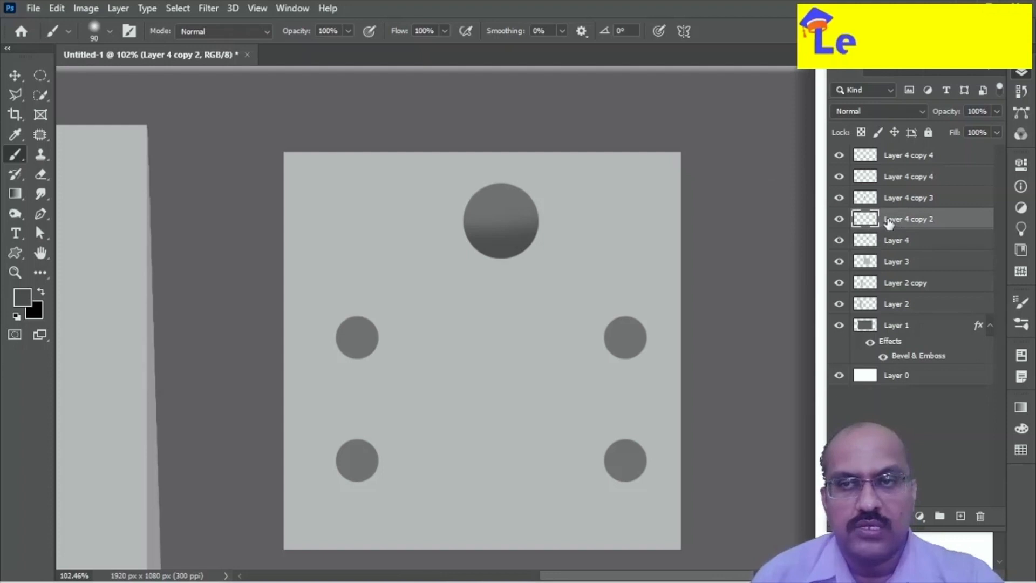
left_click(912, 162, "shift")
left_click(980, 518)
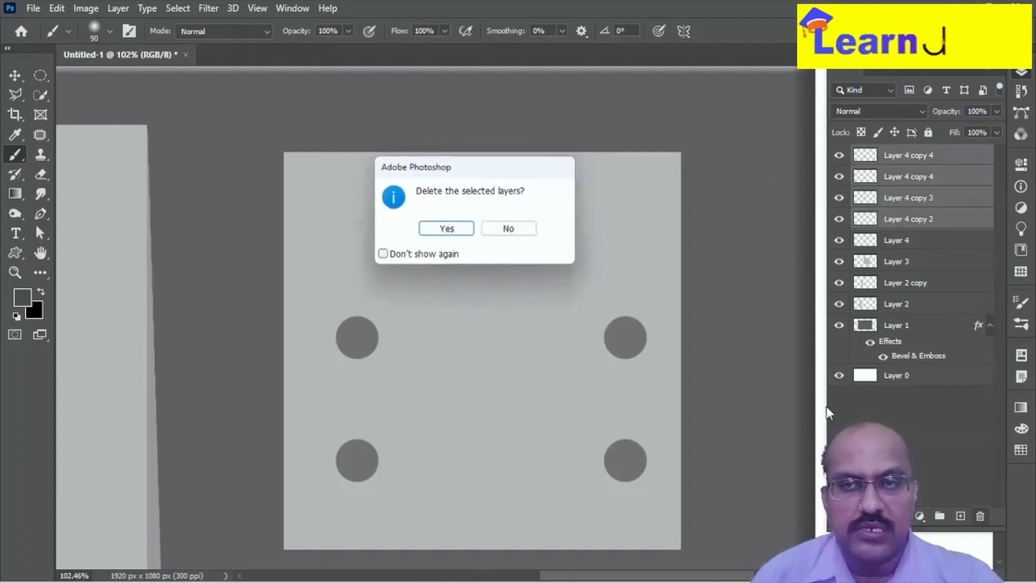
left_click(448, 231)
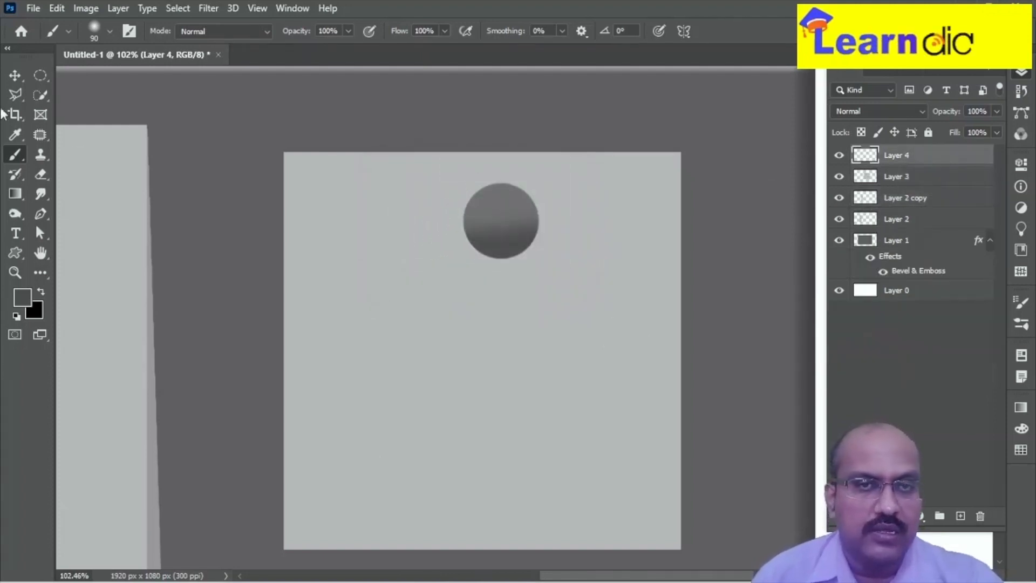
Step: Centre the shaded circle on Layer 4 horizontally with the light gray square on Layer 3
left_click(892, 183, "shift")
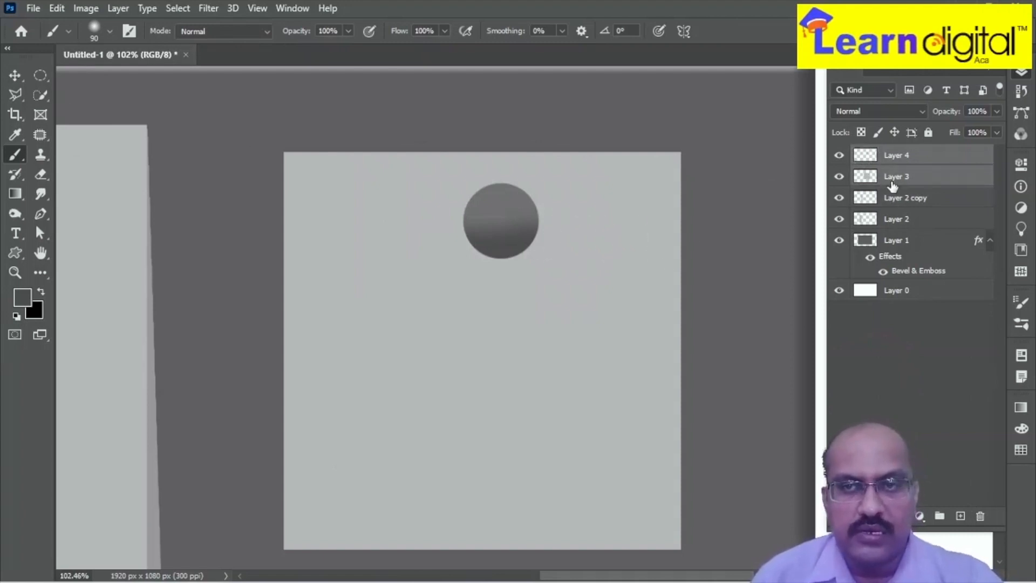
left_click(14, 78)
left_click(346, 30)
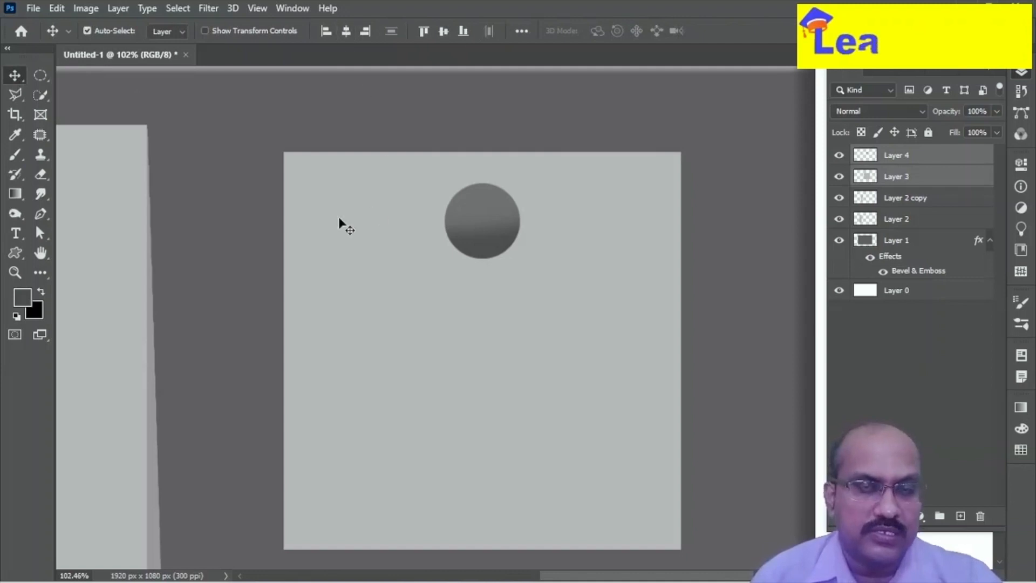
left_click(233, 229)
Step: Duplicate the shaded circle to the left side of the square below it and scale the copy to 57.76%
left_click(456, 222)
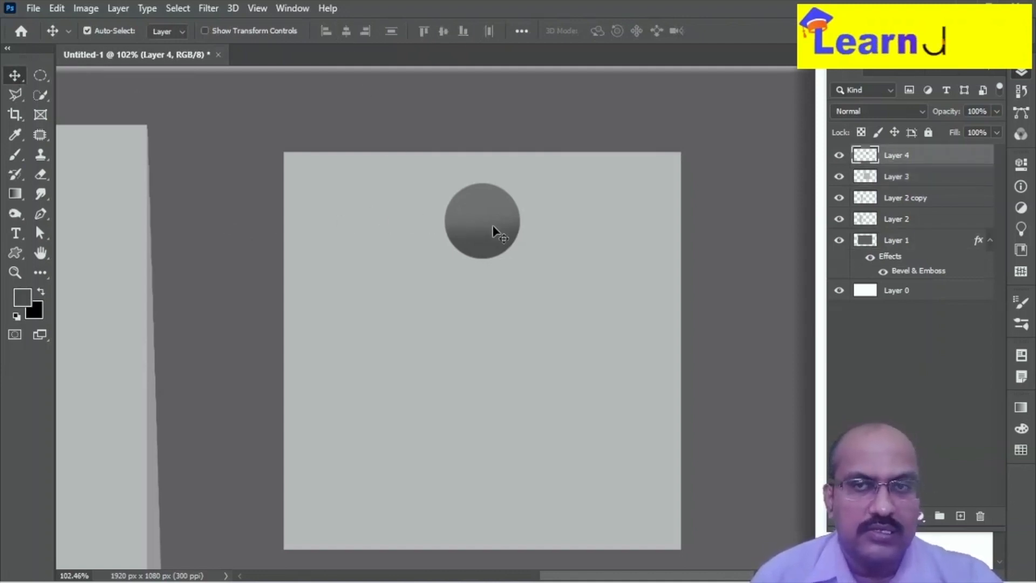
left_click_drag(481, 236, 346, 338)
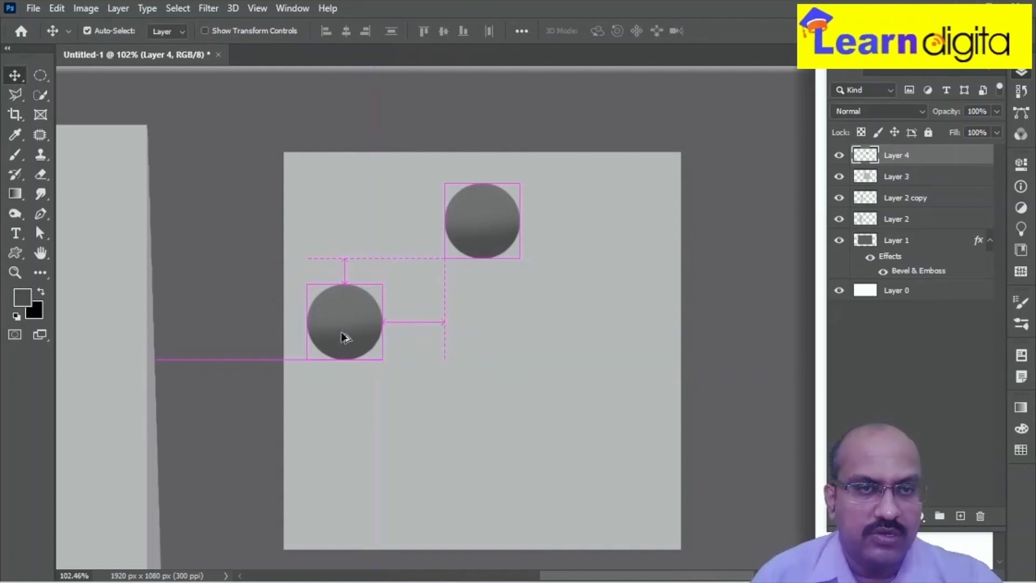
key("ctrl+t")
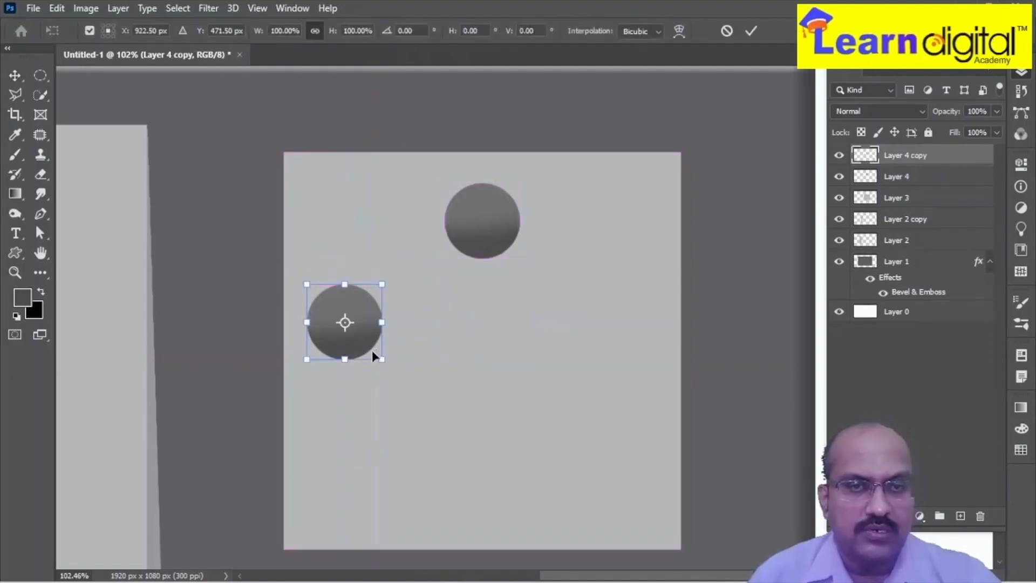
left_click_drag(383, 361, 370, 348)
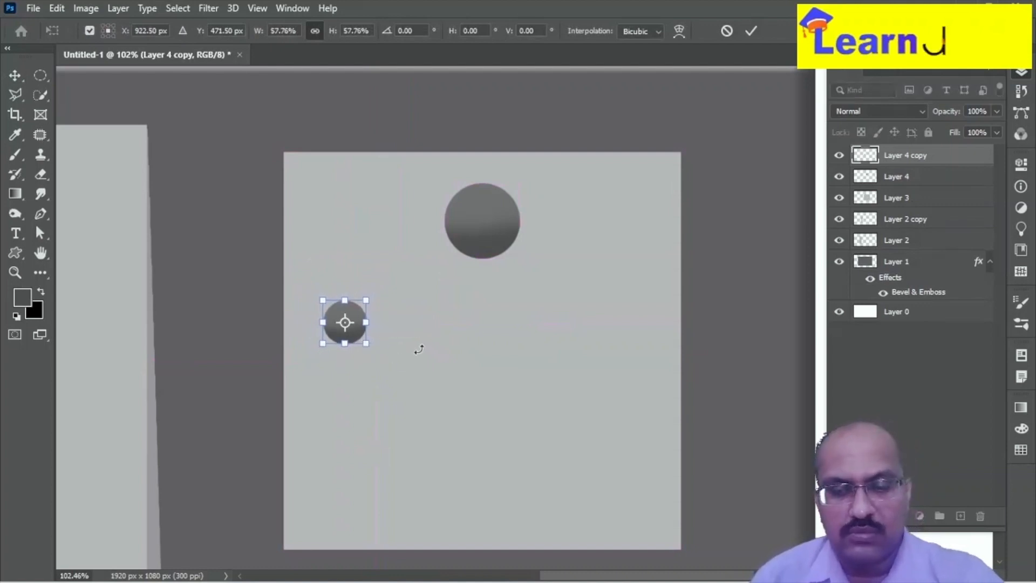
key("Return")
Step: Duplicate the small shaded circle to form two rows of two below the large circle, near the square's left and right edges
left_click_drag(351, 331, 623, 463)
left_click(939, 185, "shift")
left_click(766, 393)
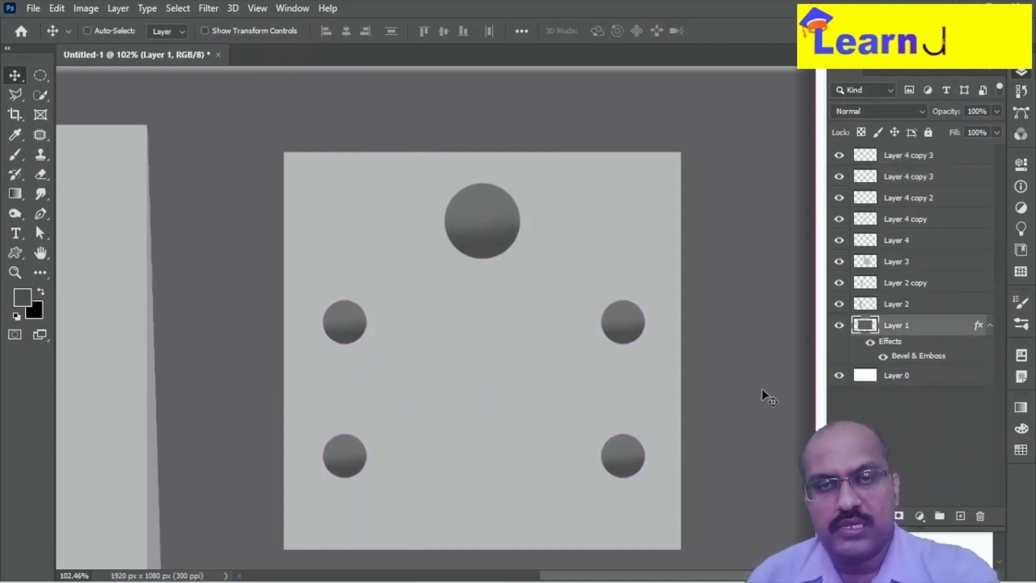
key("ctrl+1")
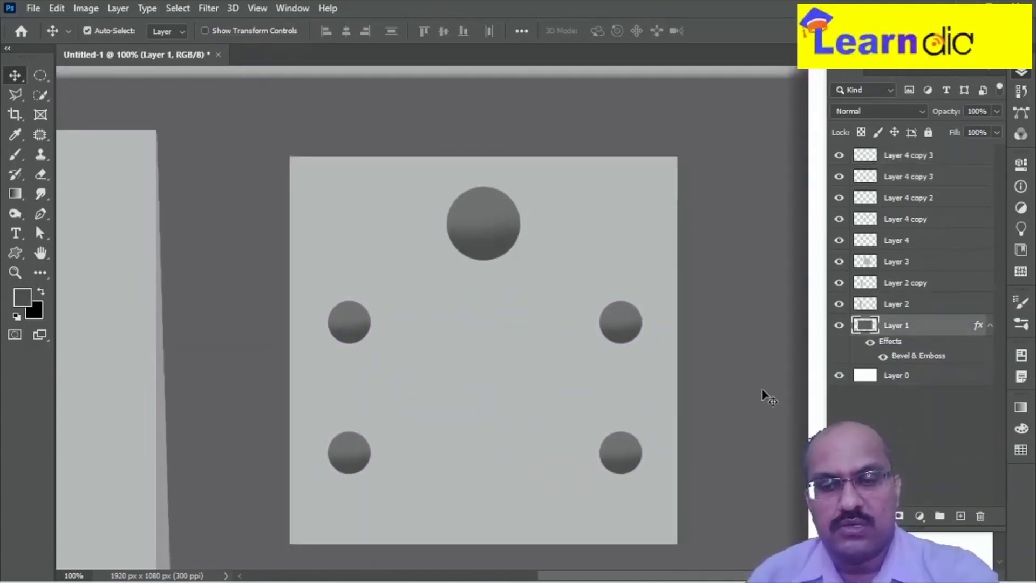
key("ctrl+minus")
key("ctrl+minus")
key("ctrl+minus")
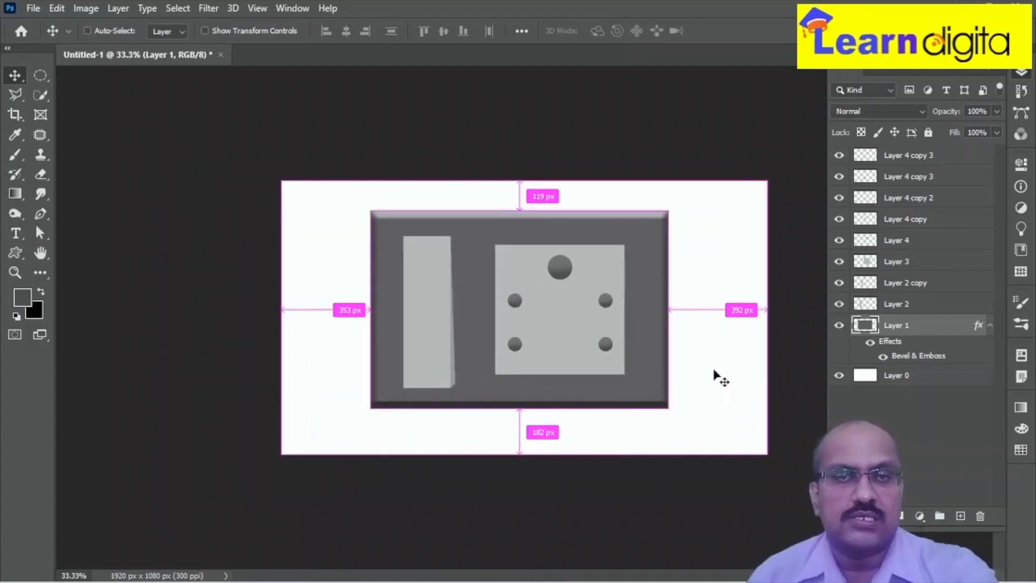
Step: Select a rectangle just outside the tall light gray switch and add a new layer at the top of the layer stack
left_click(739, 356, "ctrl")
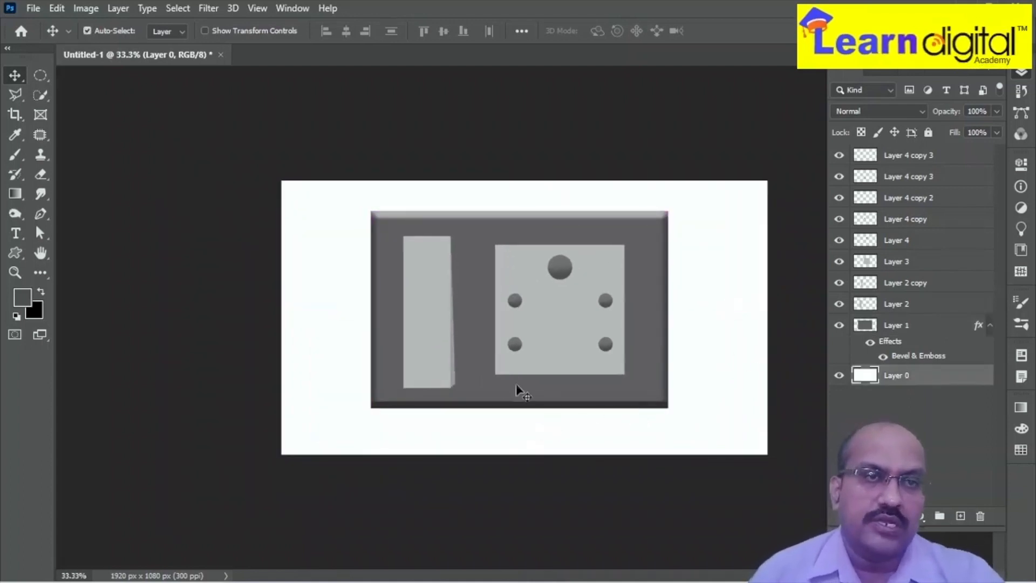
left_click(41, 77)
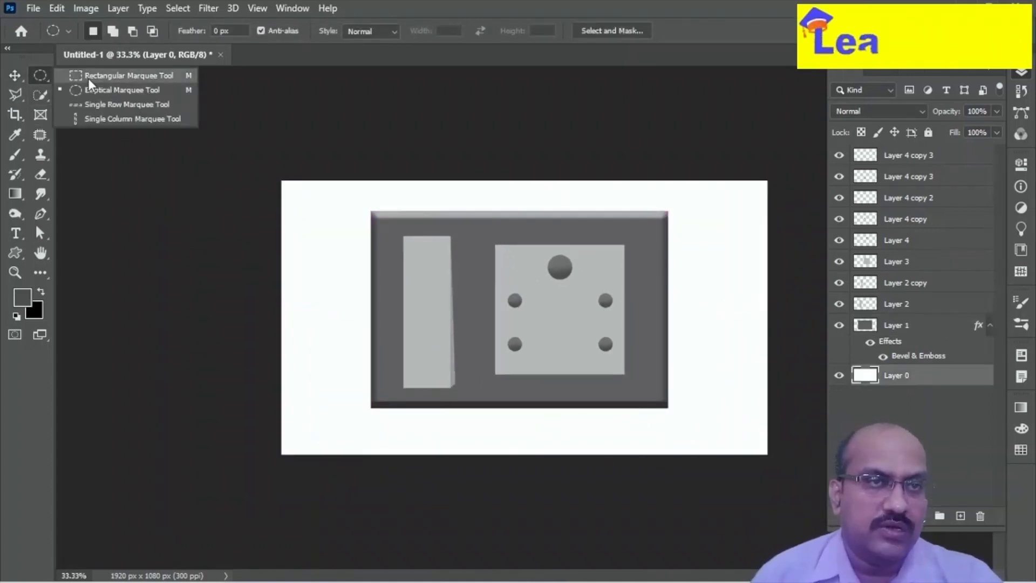
left_click(88, 76)
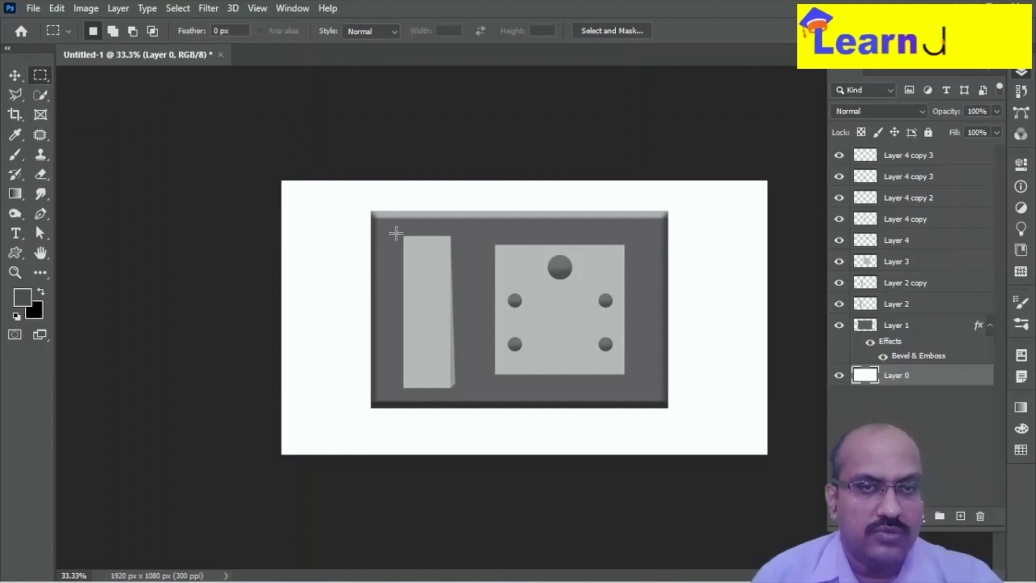
left_click_drag(396, 233, 459, 395)
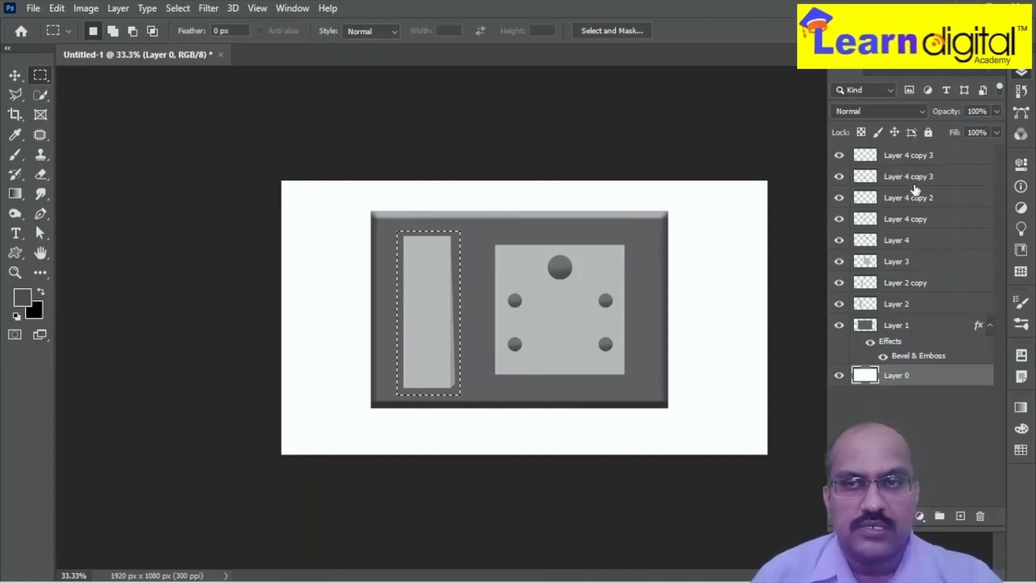
left_click(921, 160)
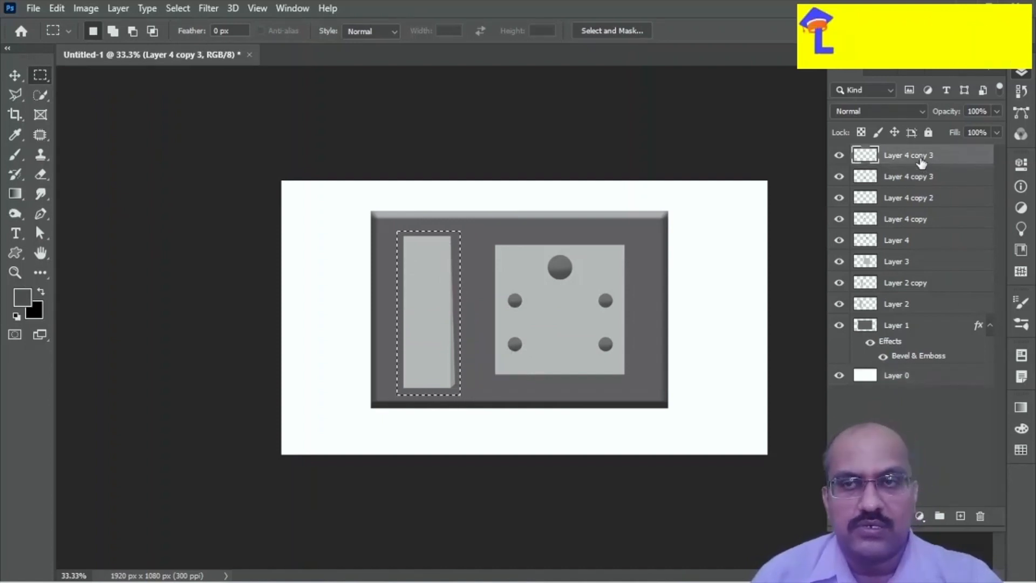
left_click(961, 516)
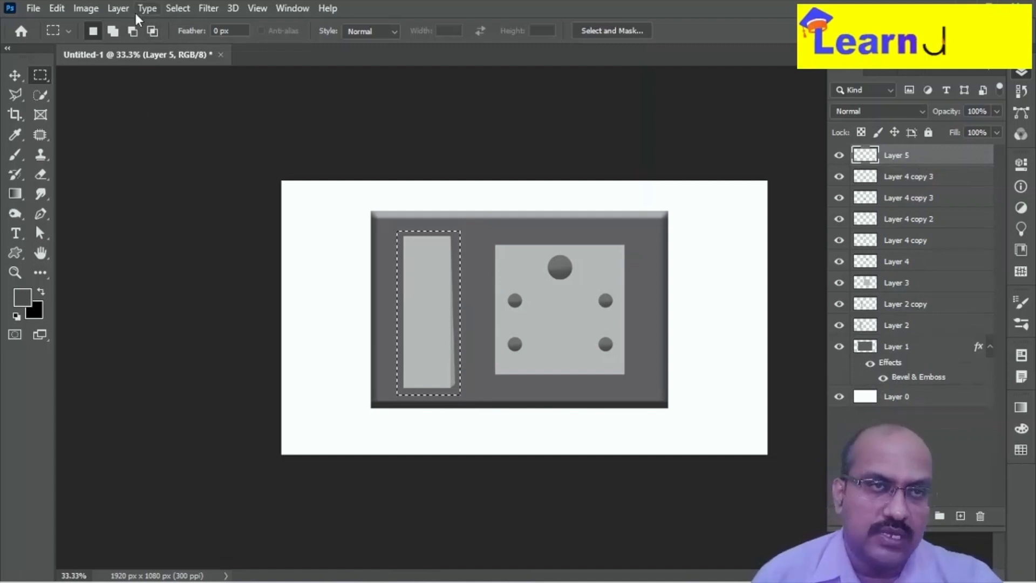
Step: Stroke the selection around the switch with a 10 px white (ffffff) line, located at the center
left_click(60, 8)
left_click(117, 261)
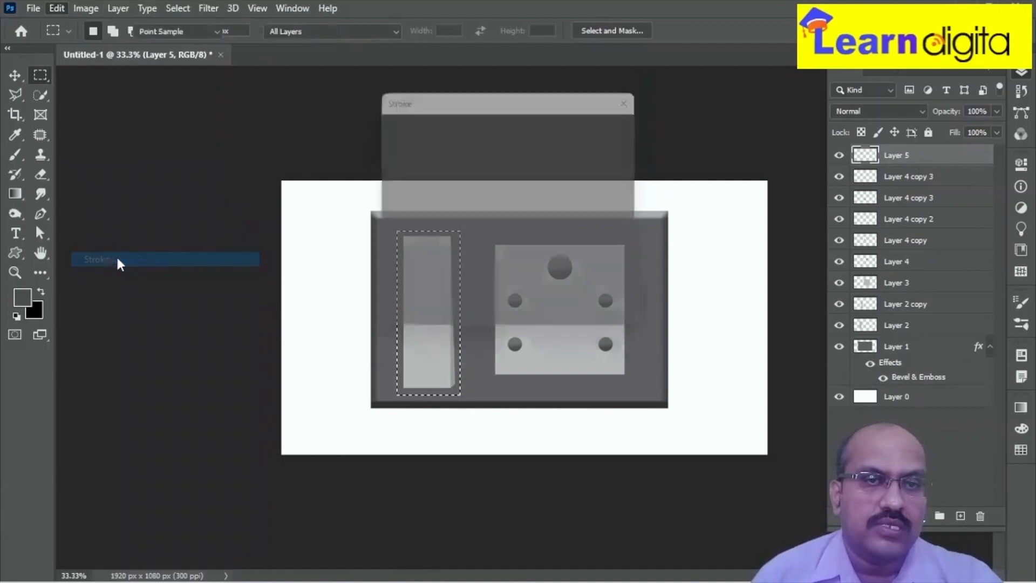
left_click_drag(535, 109, 743, 104)
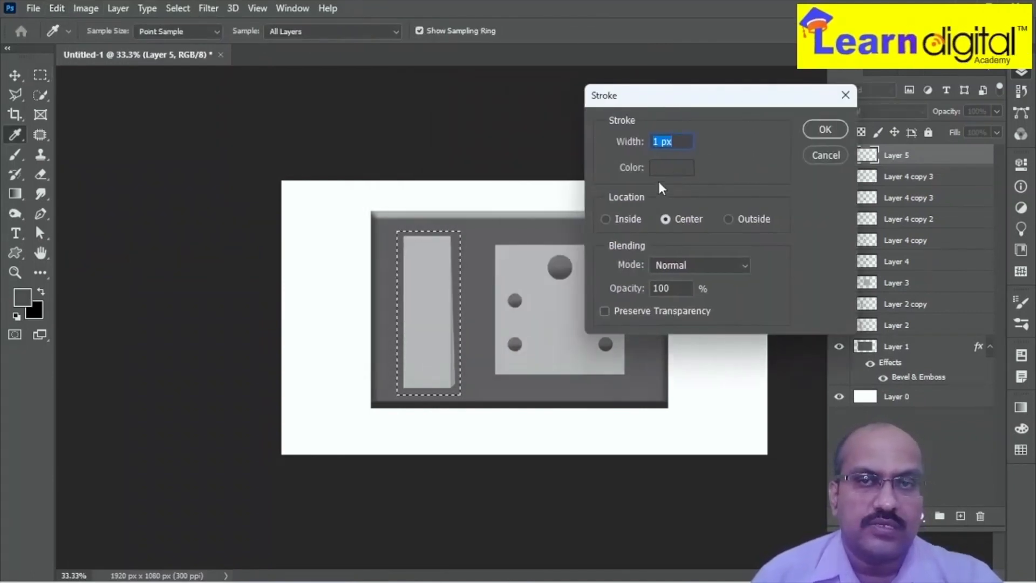
left_click(669, 167)
type("ffffff")
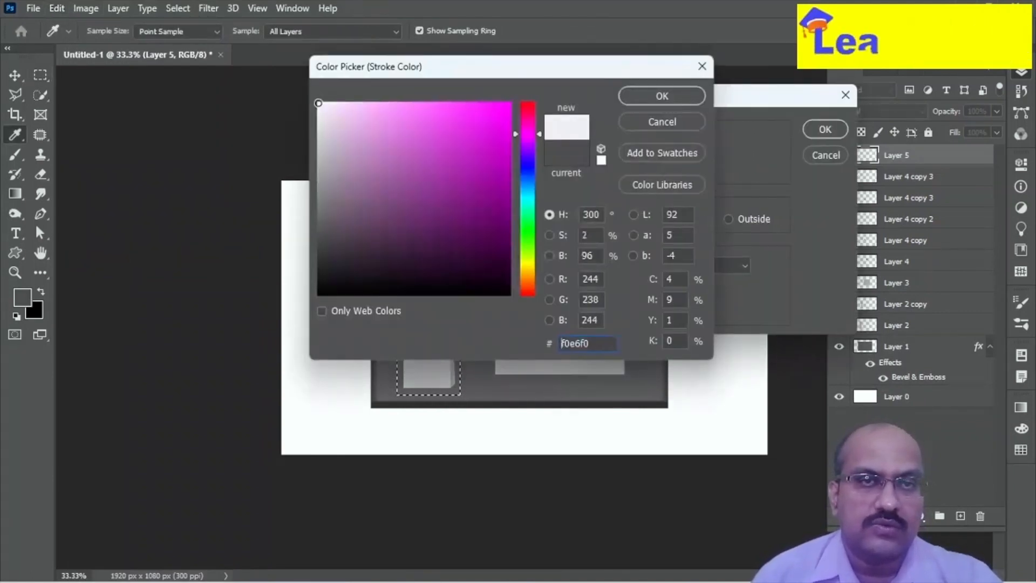
left_click(648, 91)
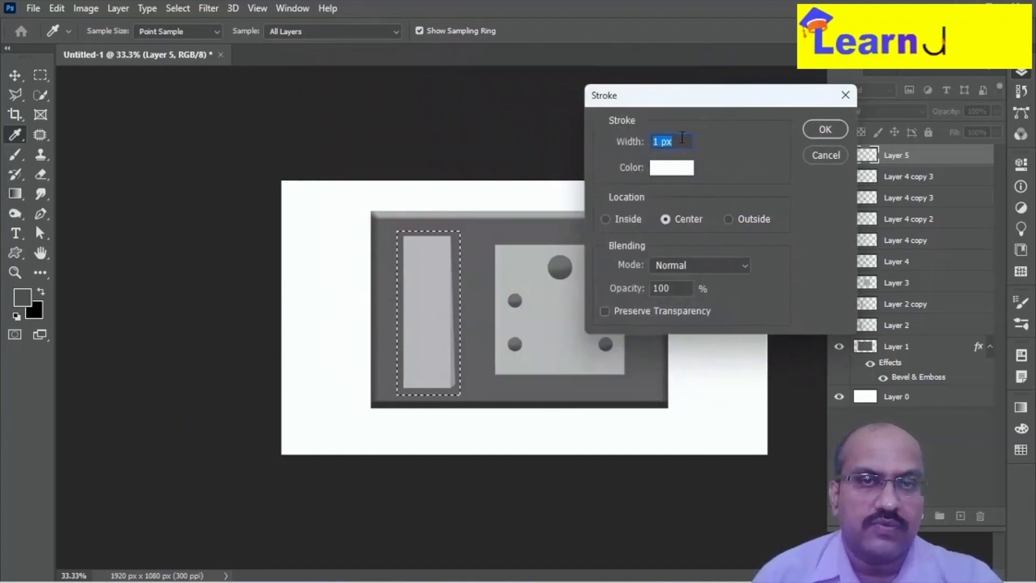
type("10")
left_click(823, 131)
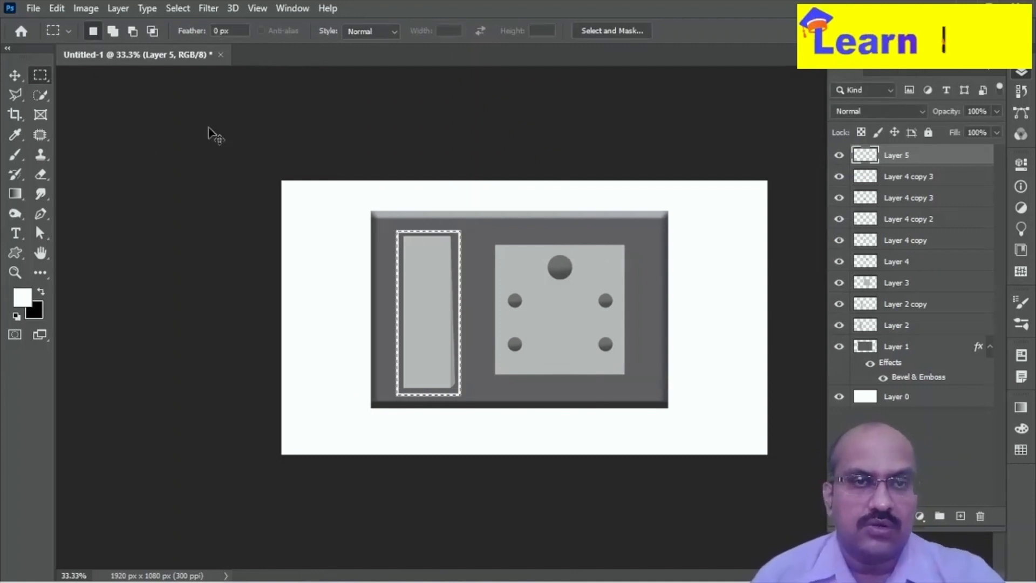
Step: Undo the 10 px stroke, stroke the same selection in white at 5 px, and deselect
left_click(59, 7)
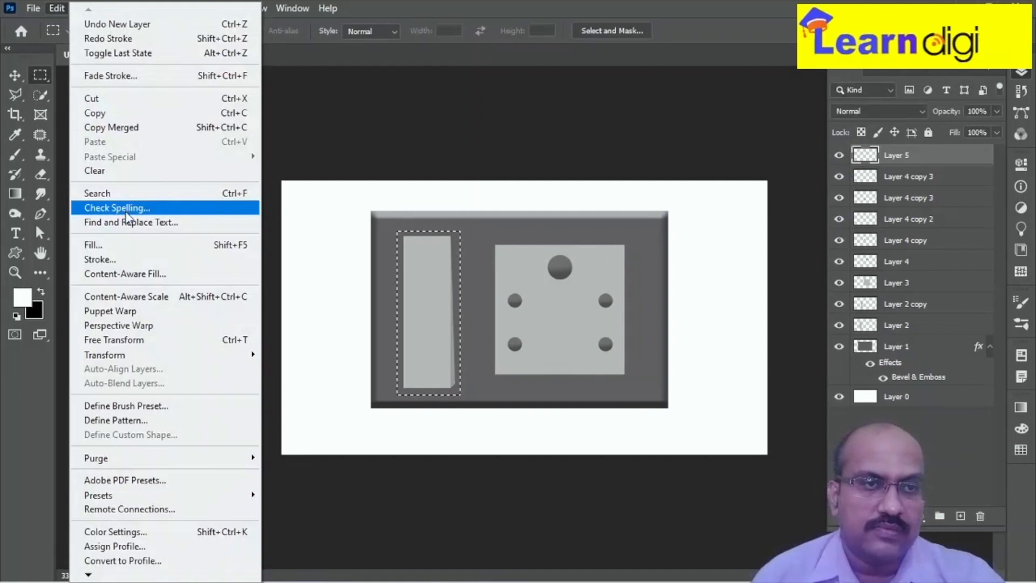
left_click(129, 259)
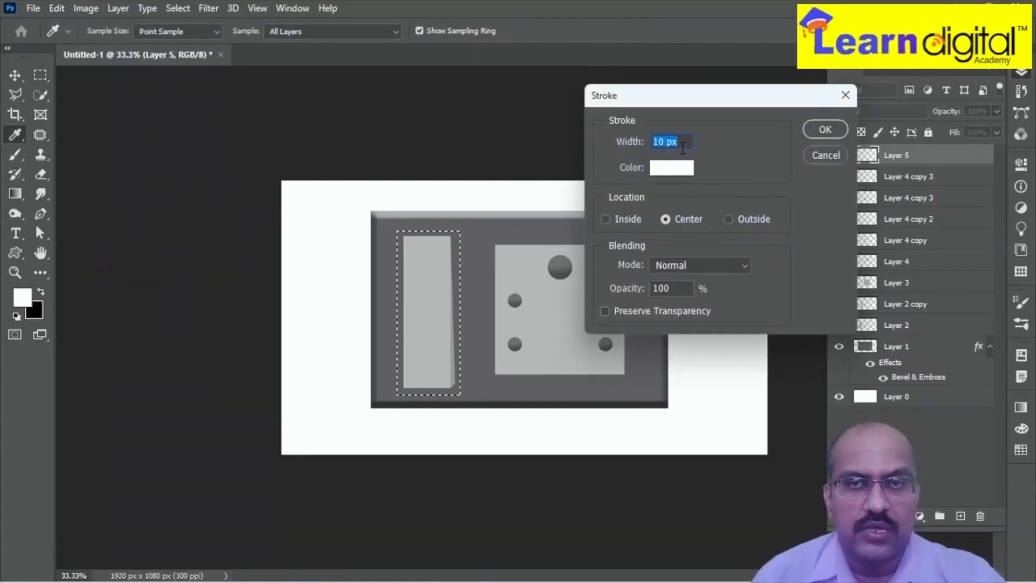
type("8")
key("Return")
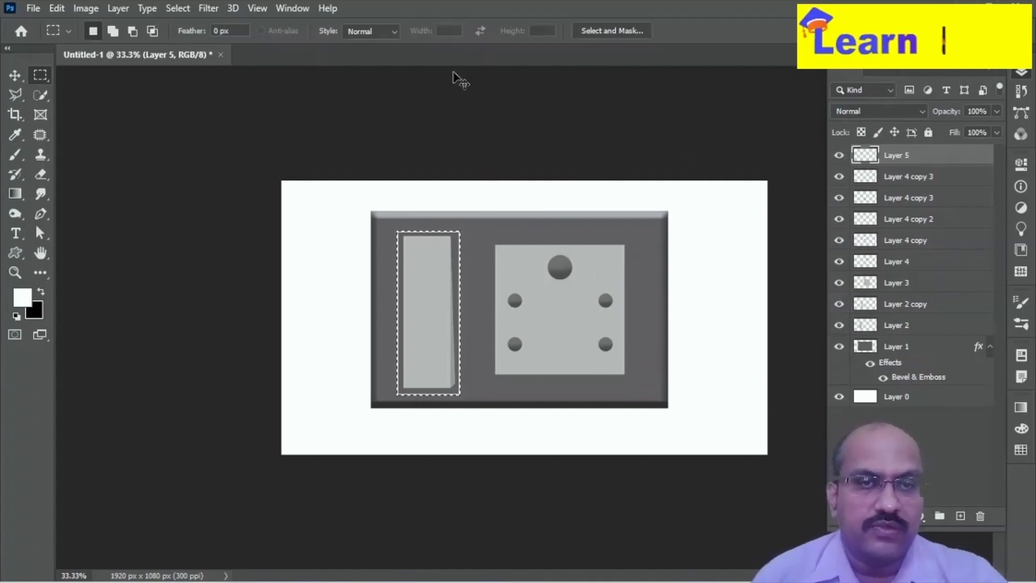
key("ctrl+d")
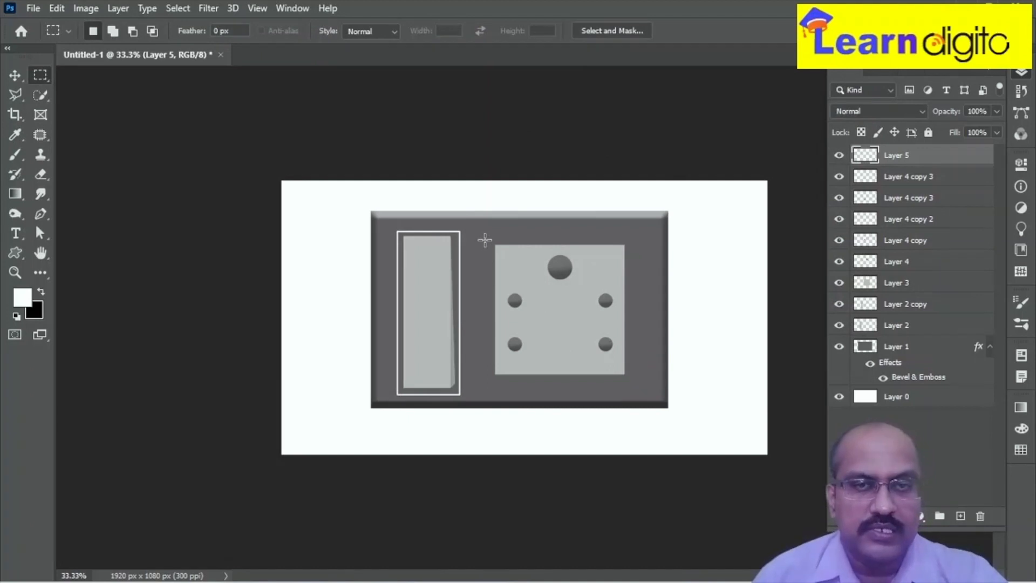
Step: On a new layer, outline a rectangular selection around the socket square with a 5 px centered white stroke and deselect
left_click(962, 518)
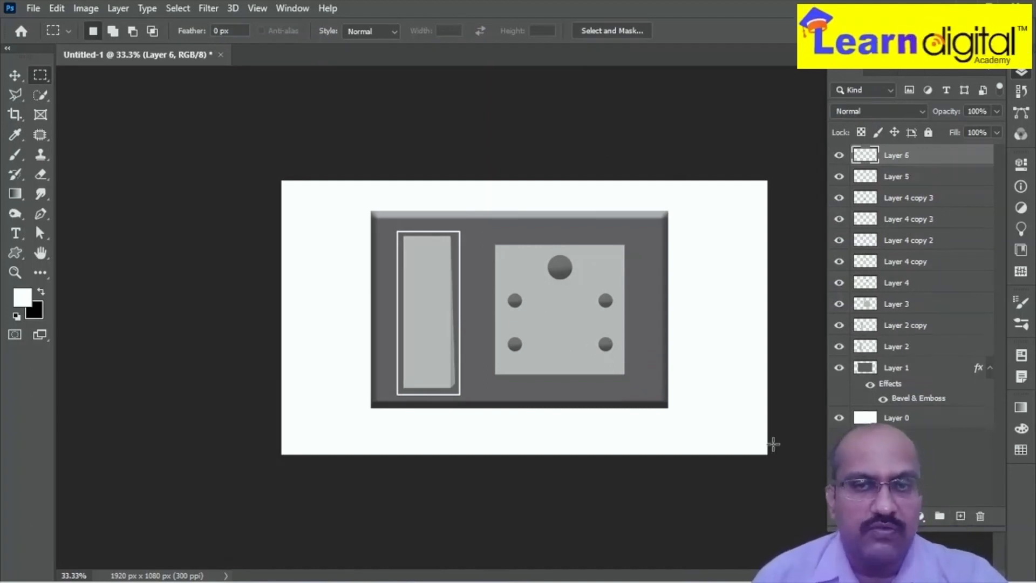
left_click_drag(486, 236, 636, 387)
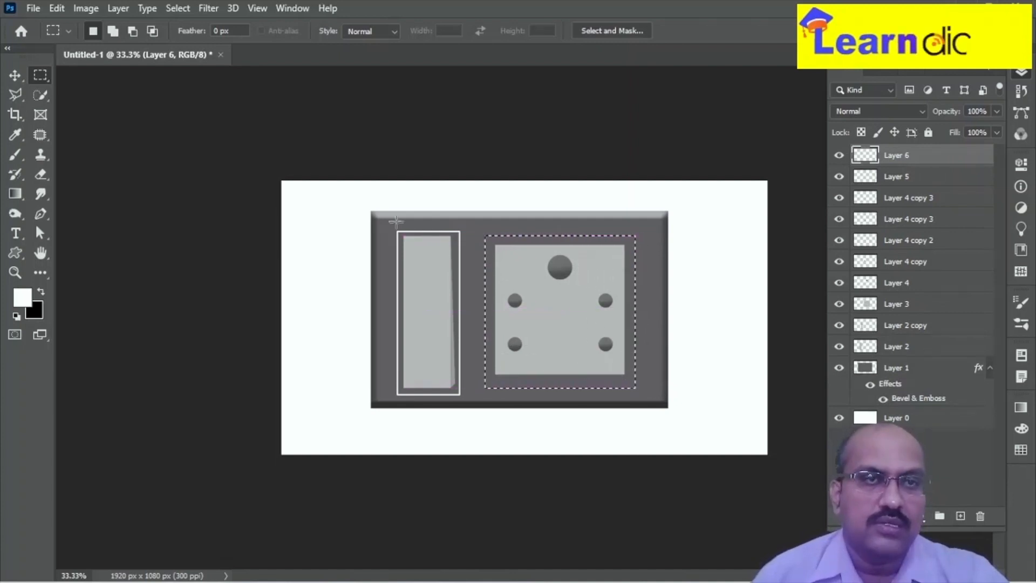
left_click(57, 9)
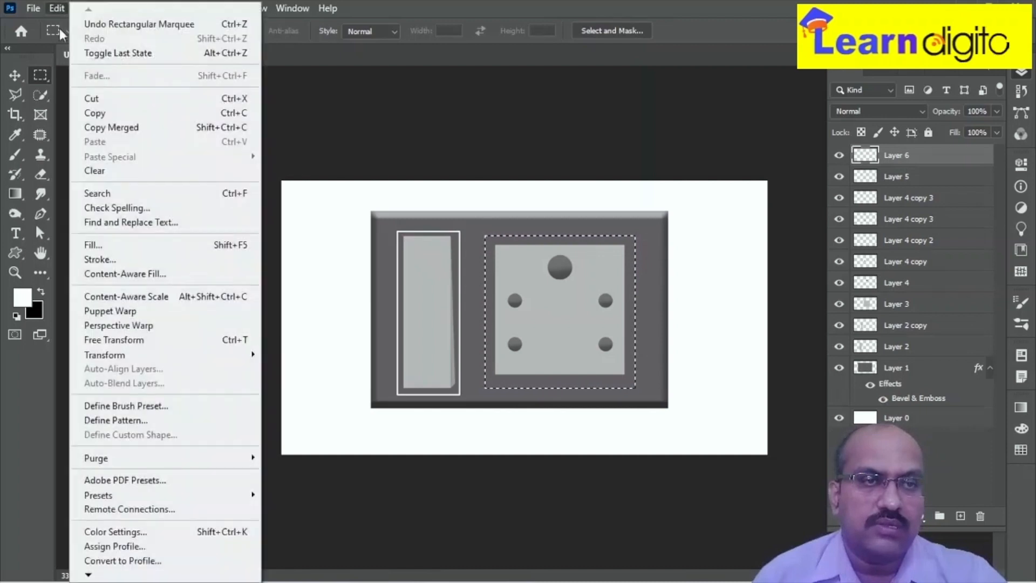
left_click(70, 261)
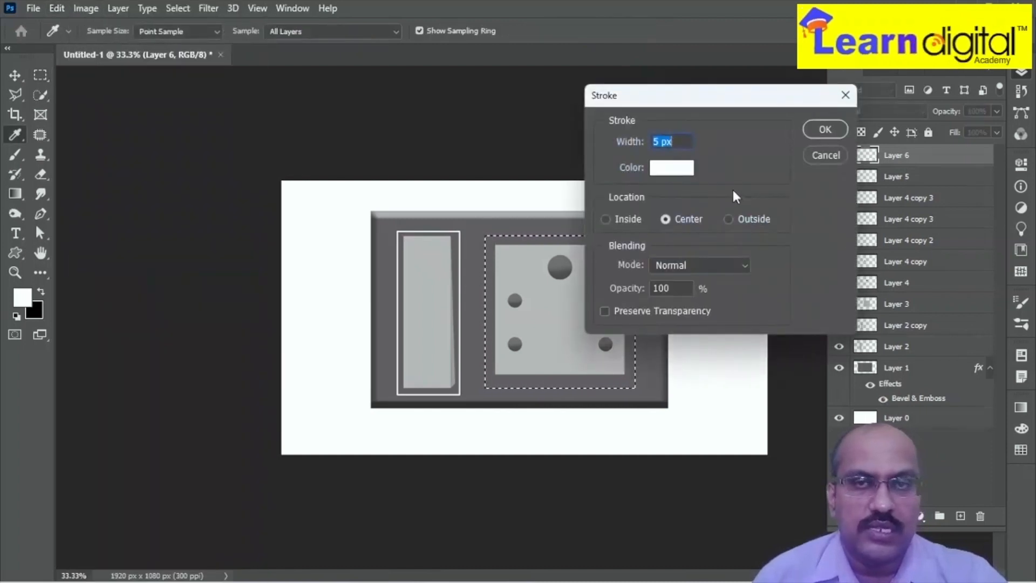
left_click(817, 128)
key("ctrl+d")
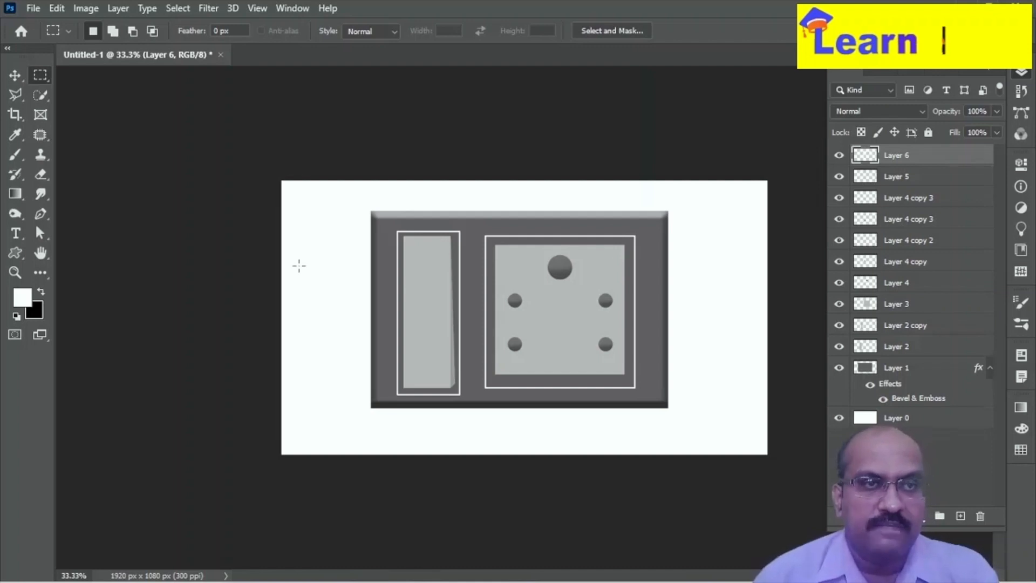
right_click(41, 75)
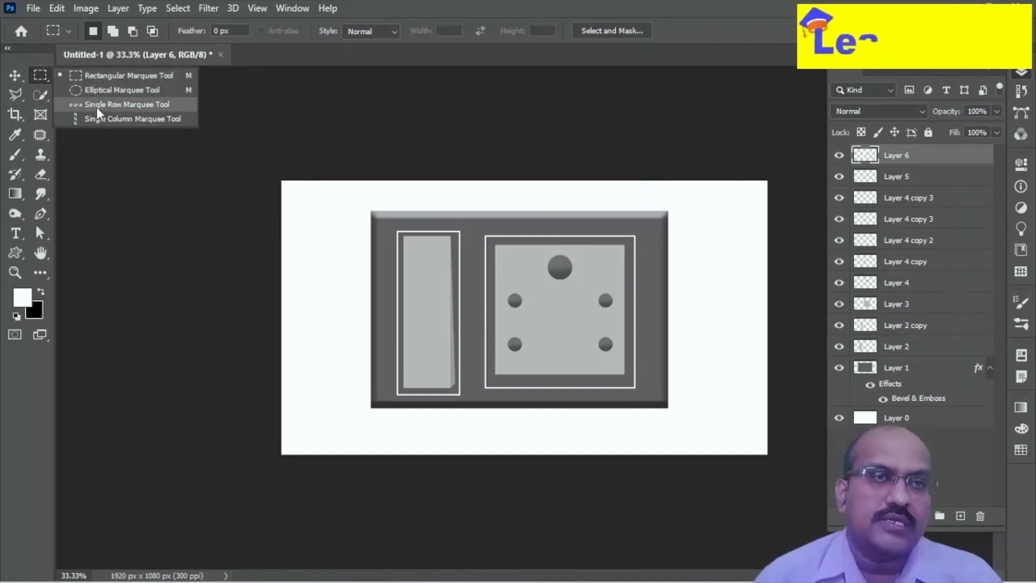
left_click(909, 373)
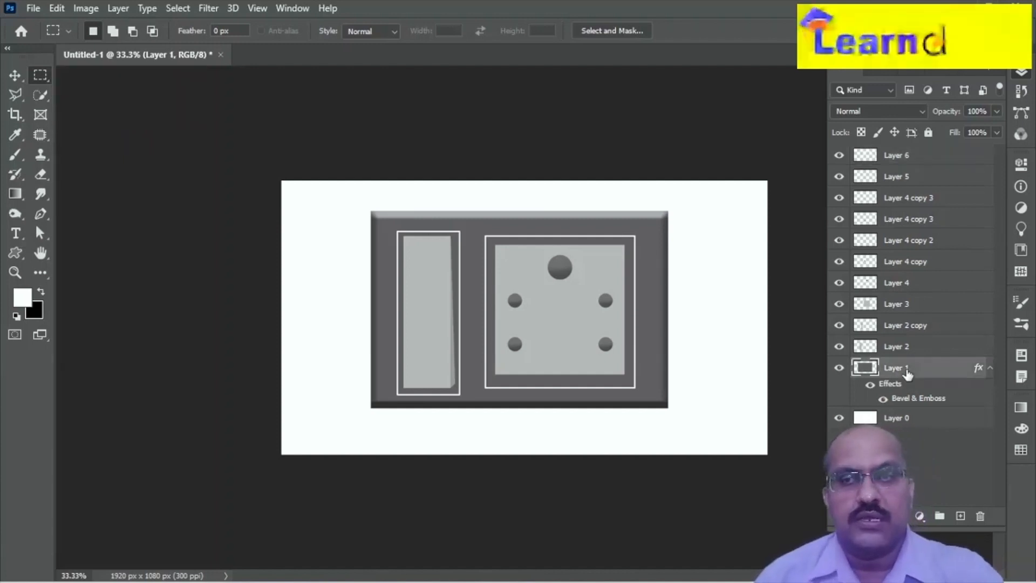
Step: Create a new 1920 x 1080 px RGB document at 300 pixels/inch with a white background
left_click(33, 8)
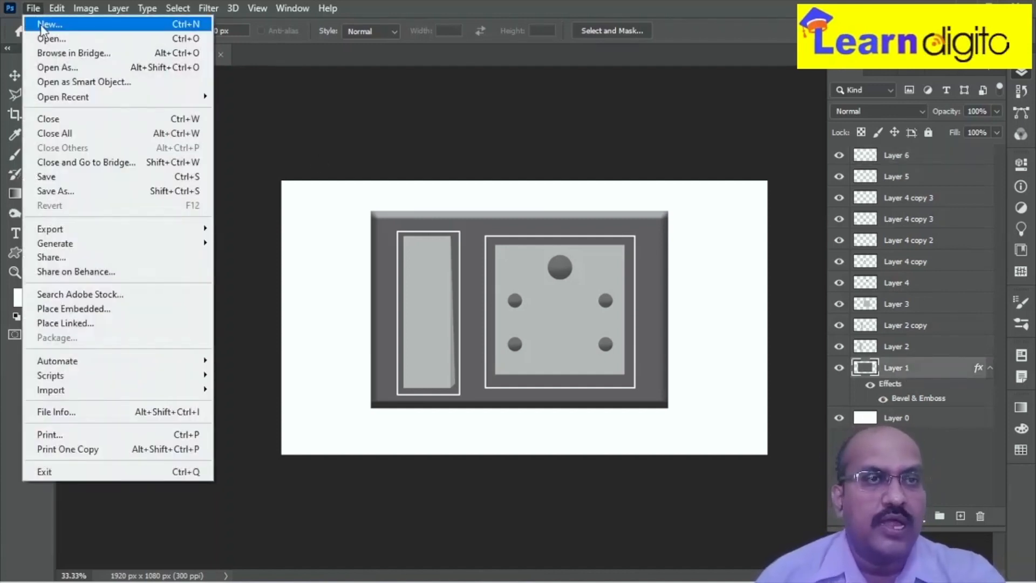
left_click(43, 24)
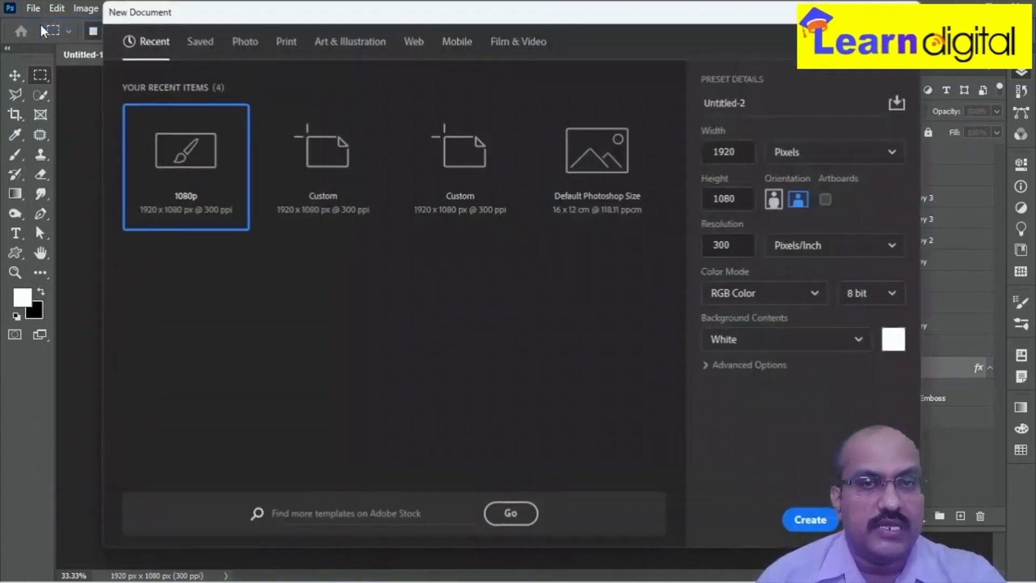
left_click(806, 522)
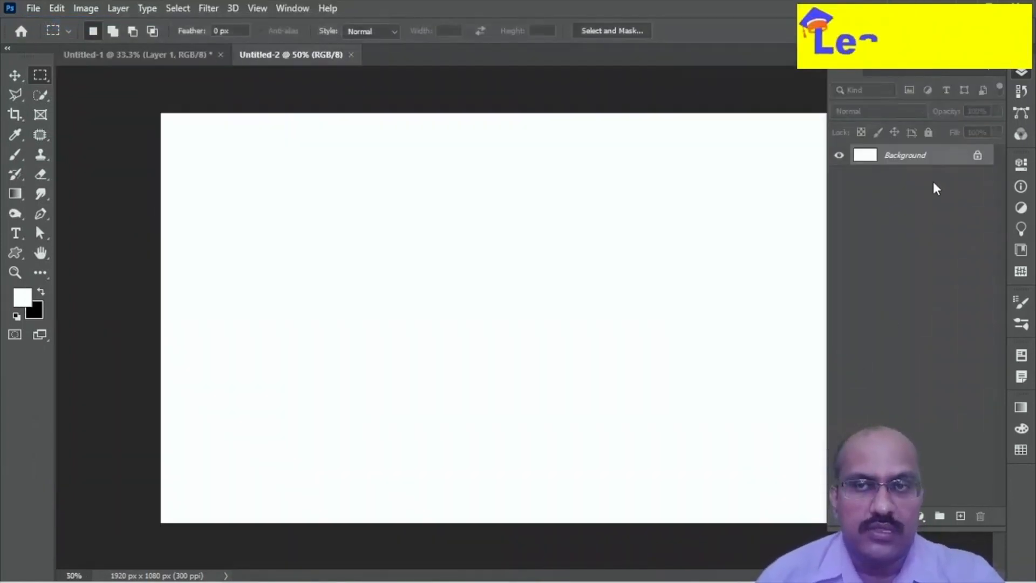
Step: Convert the locked background into a regular layer named Layer 0 and add an empty layer above it
double_click(951, 156)
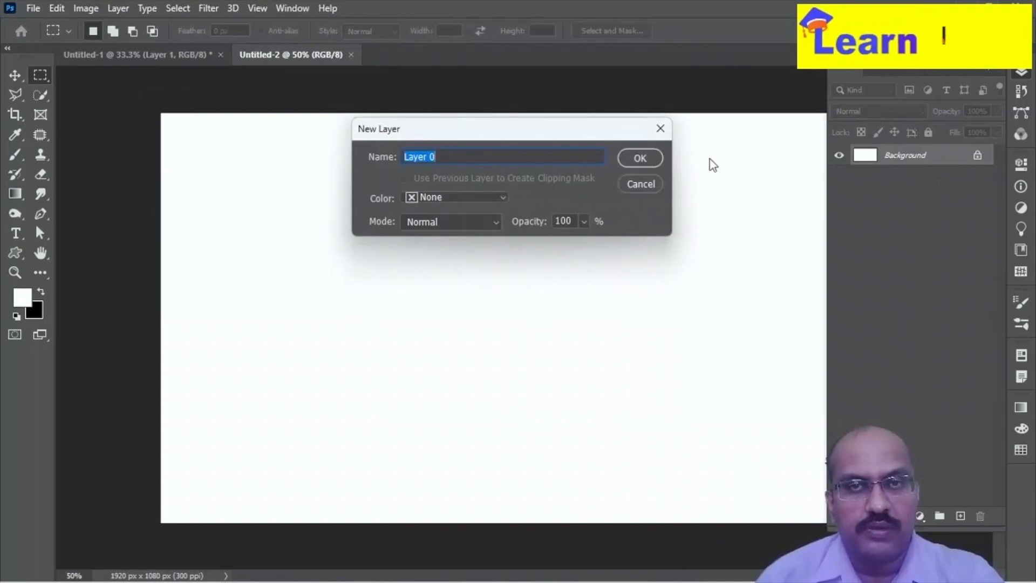
left_click(650, 158)
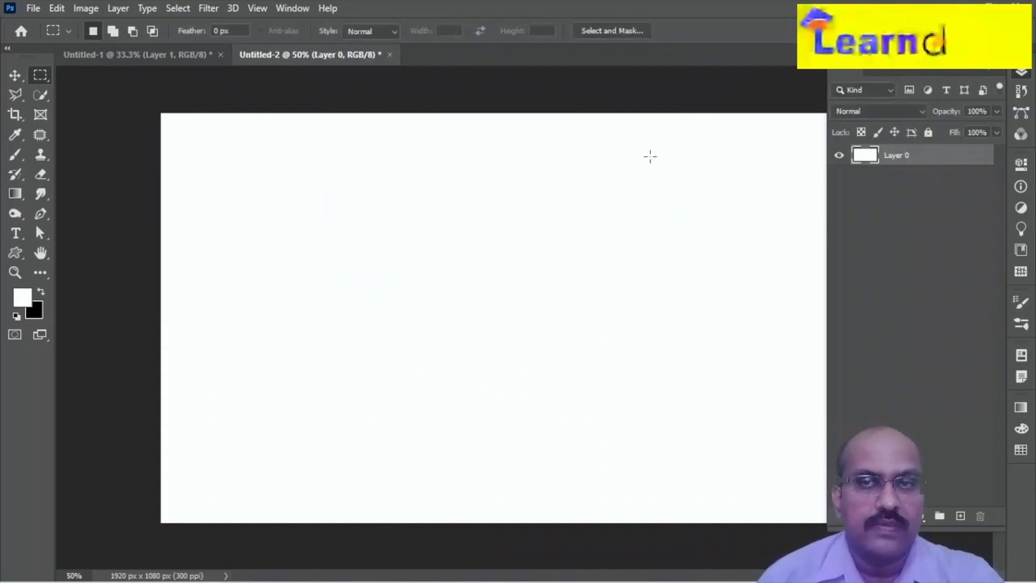
left_click(960, 516)
Step: Select a single-pixel row across the middle of the canvas with the Single Row Marquee and collapse the layer list
right_click(31, 76)
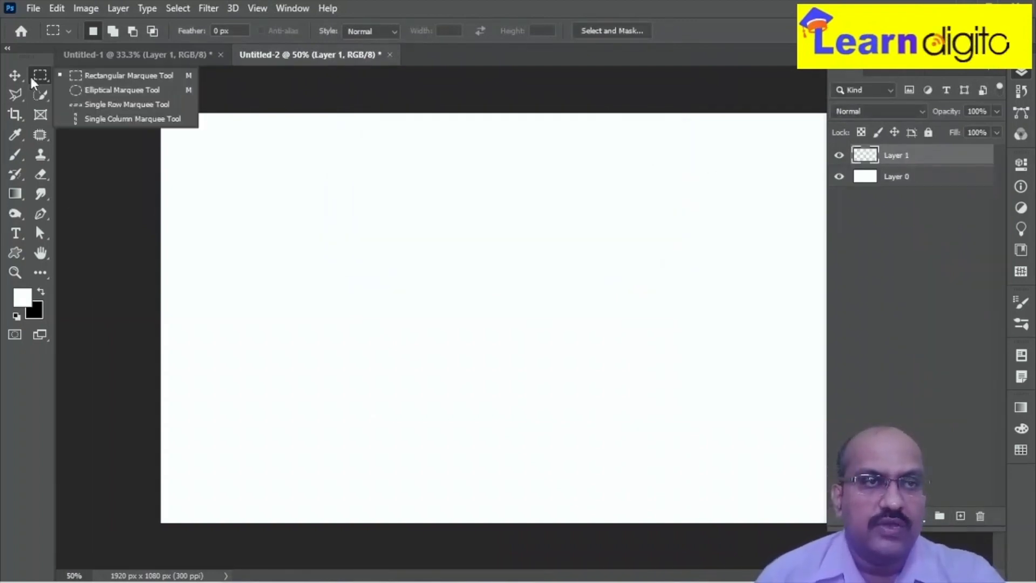
left_click(80, 106)
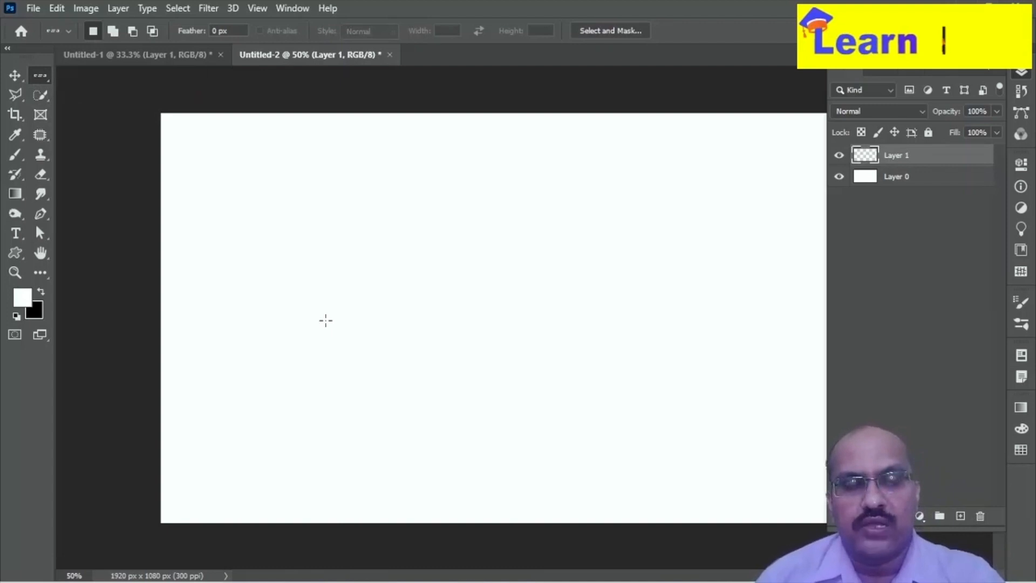
left_click(301, 323)
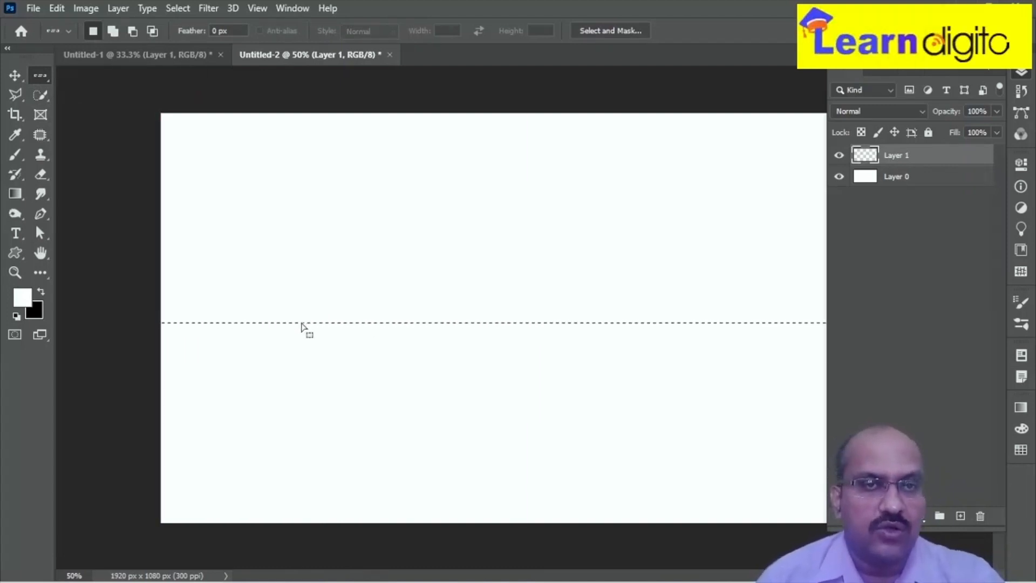
left_click(976, 68)
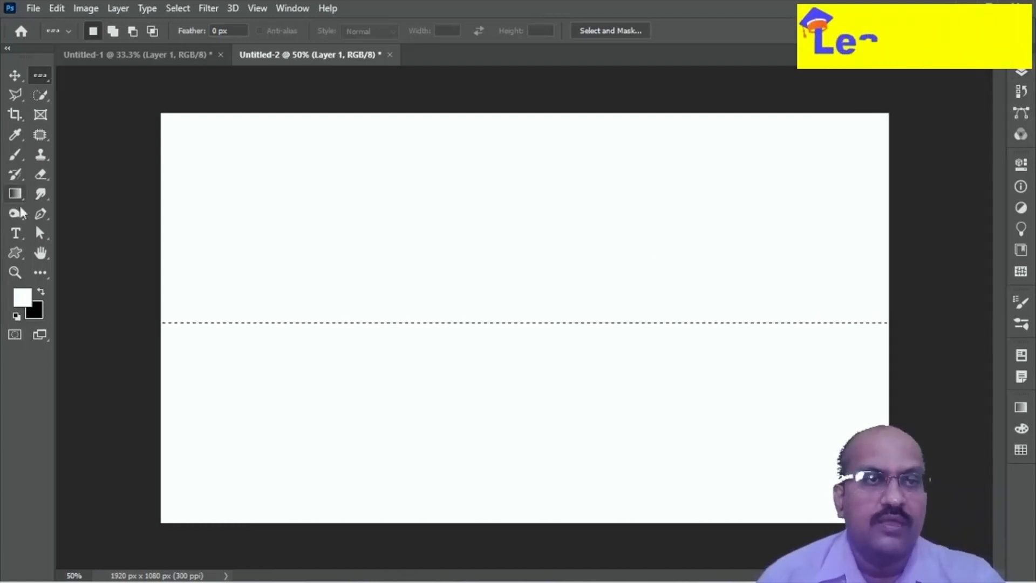
Step: Set the foreground colour to purple, paint the selected pixel row with the Brush, and zoom in closely on the painted line
left_click(24, 297)
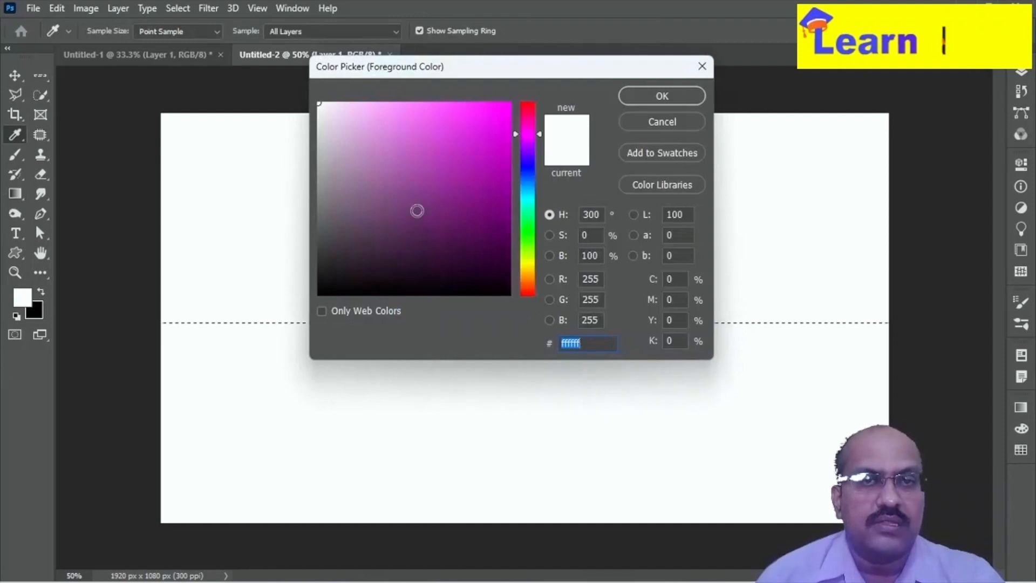
left_click(472, 190)
left_click(679, 99)
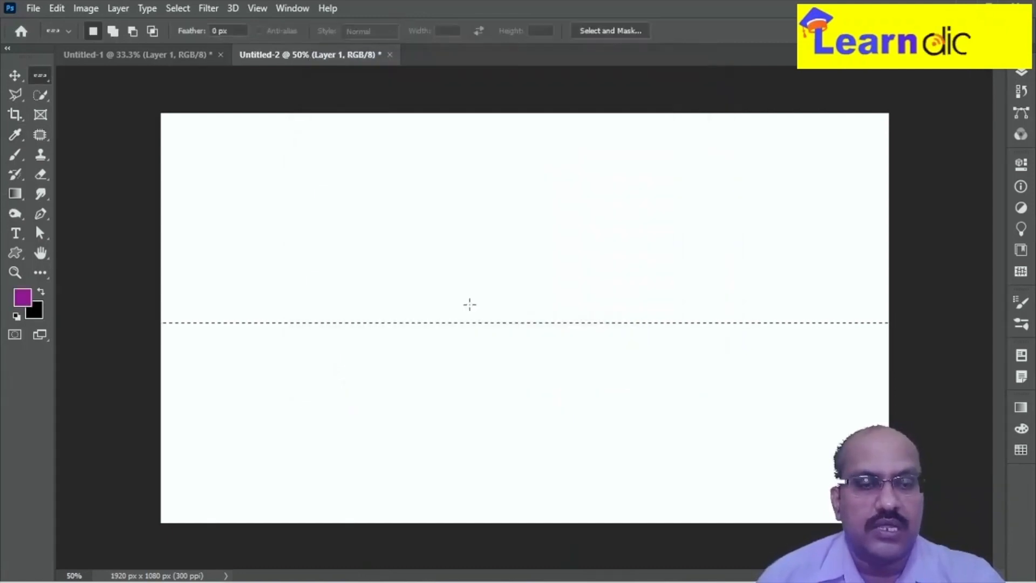
key("b")
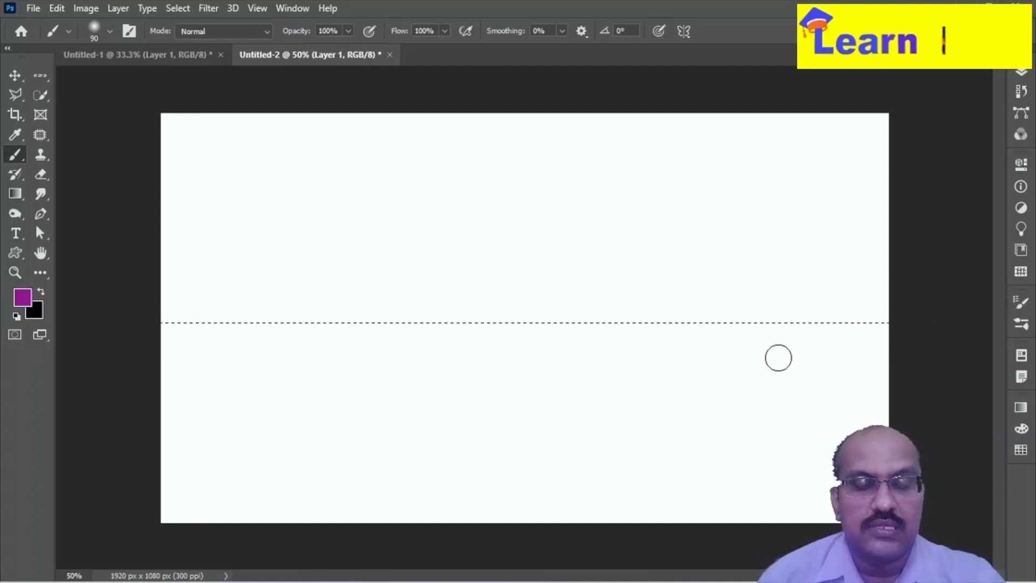
key("z")
left_click_drag(509, 319, 608, 509)
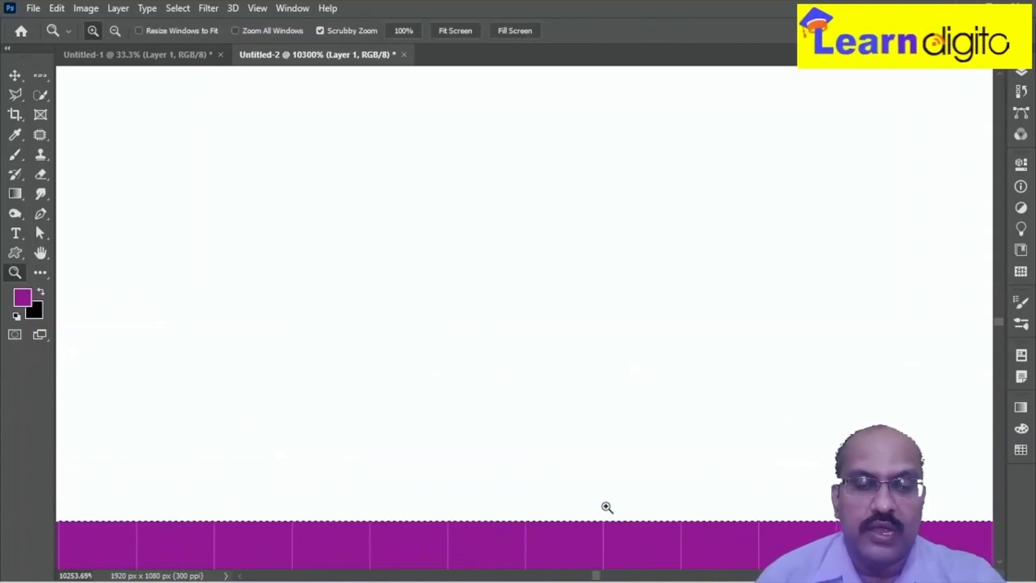
Step: Deselect the painted row and stretch the purple line upward into a full-width horizontal band about 46 px high
key("ctrl+minus")
key("ctrl+minus")
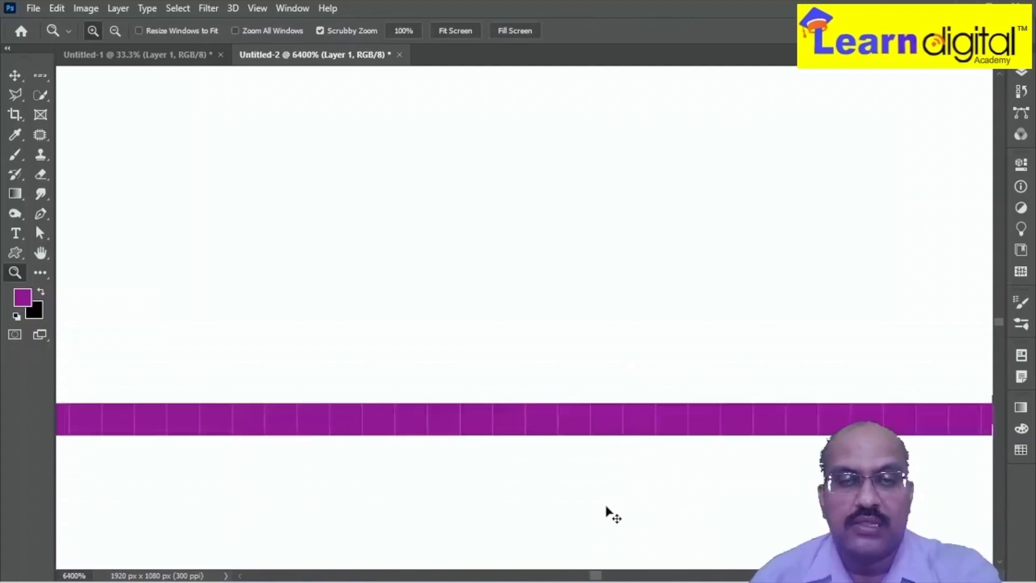
key("ctrl+0")
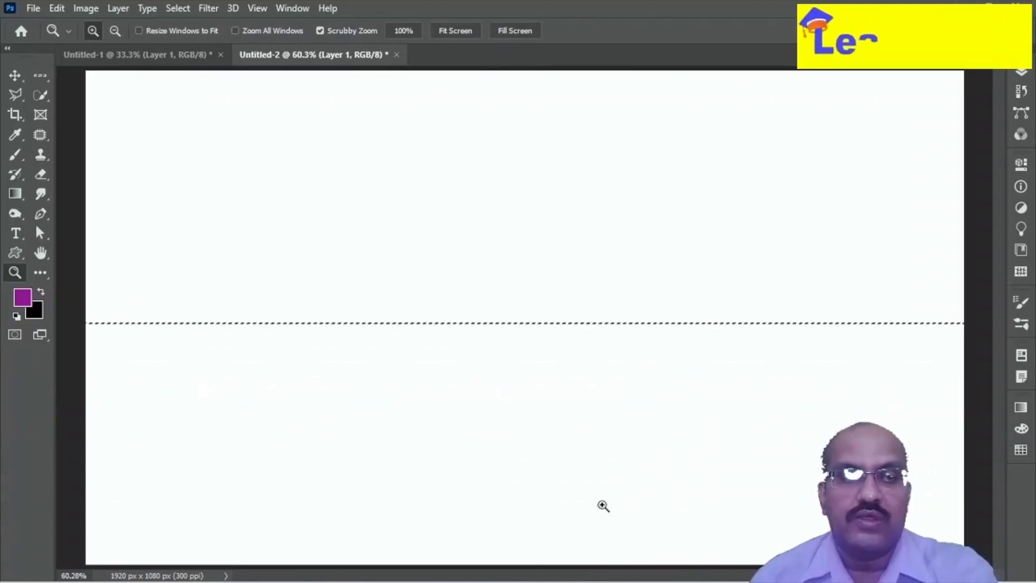
key("ctrl+d")
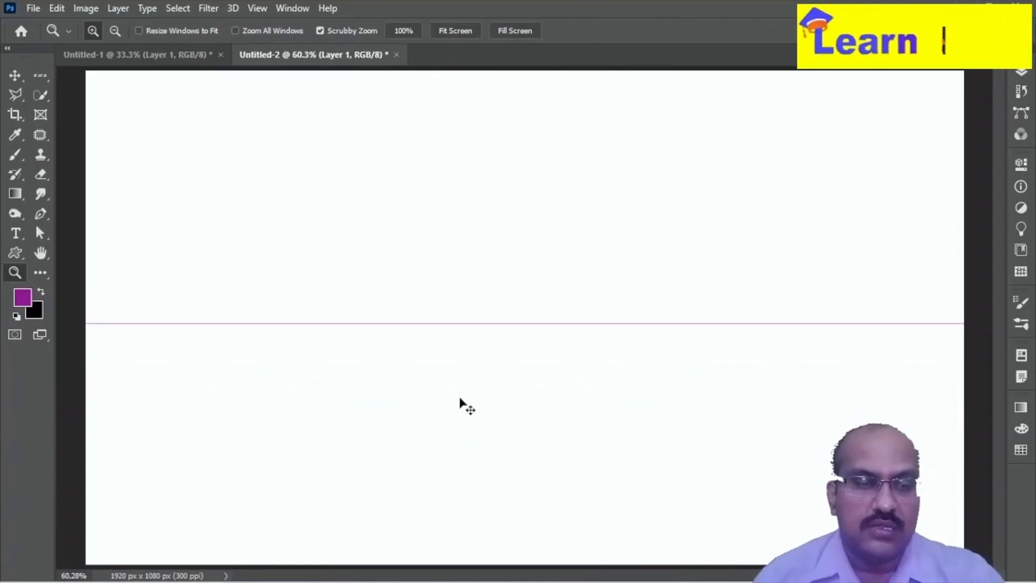
key("ctrl+t")
left_click_drag(529, 320, 532, 297)
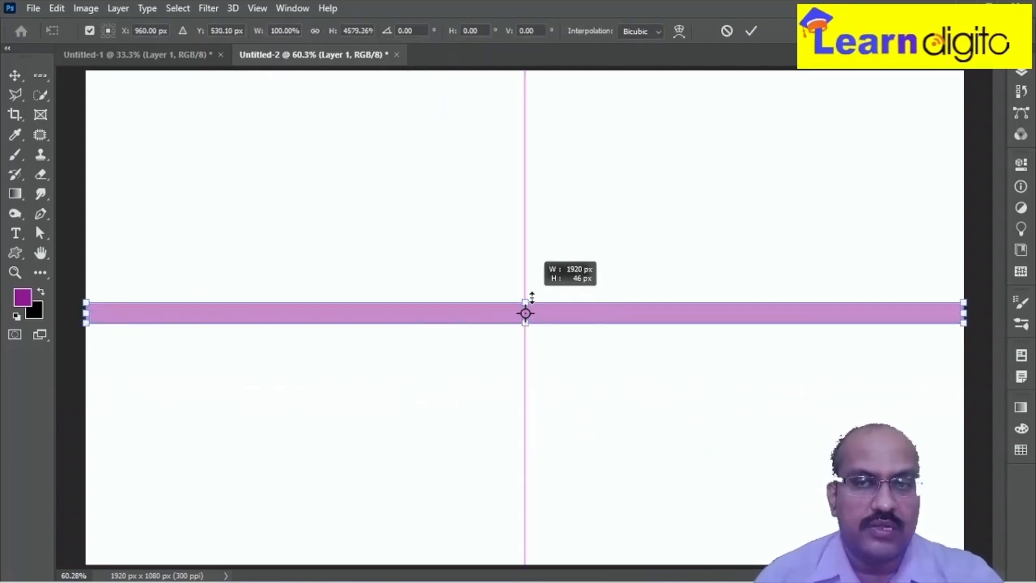
key("Return")
key("z")
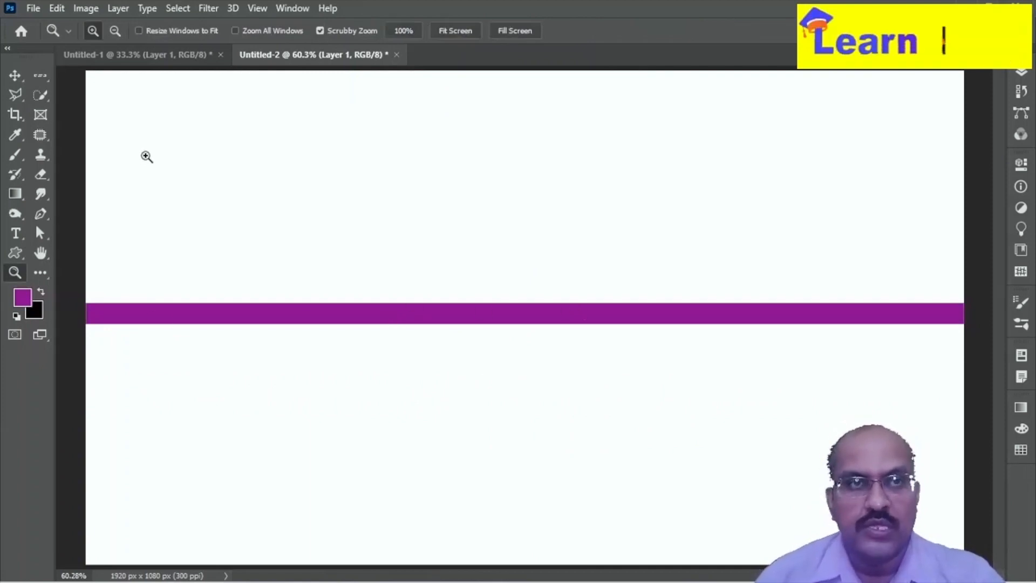
Step: Add a new layer on top and select a single-pixel column near the canvas's left edge with the Single Column Marquee
left_click(38, 74)
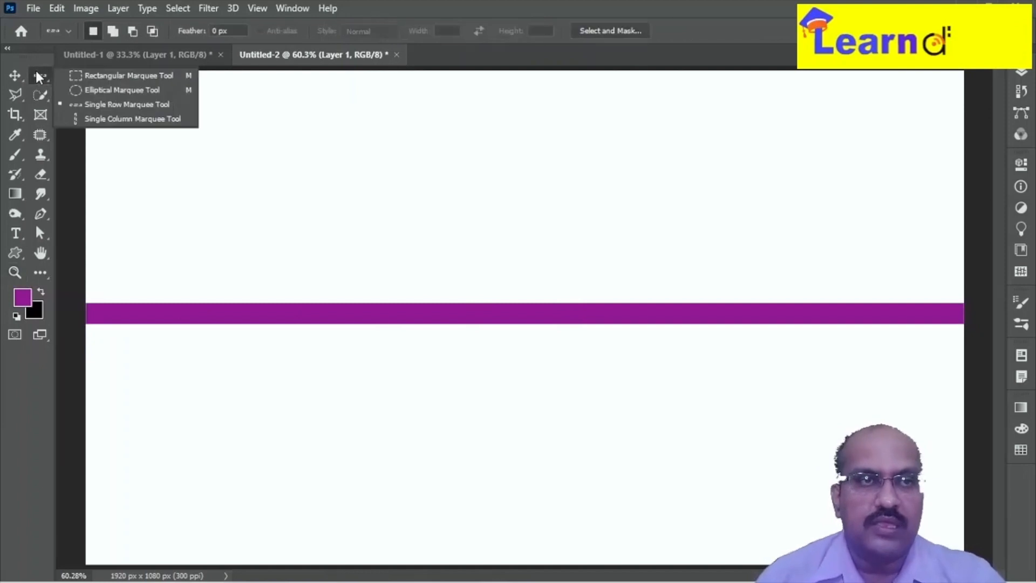
left_click(89, 120)
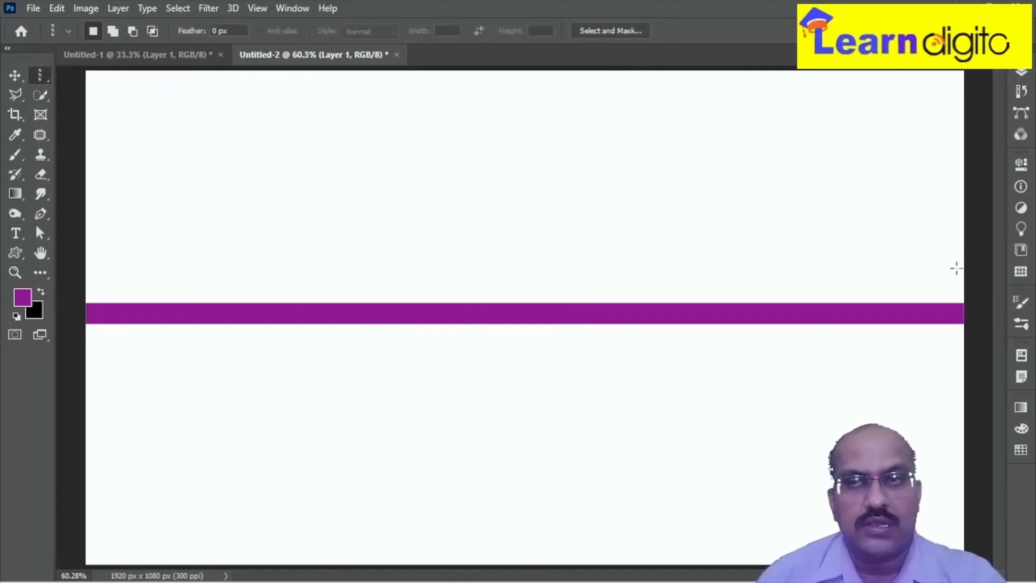
left_click(1022, 73)
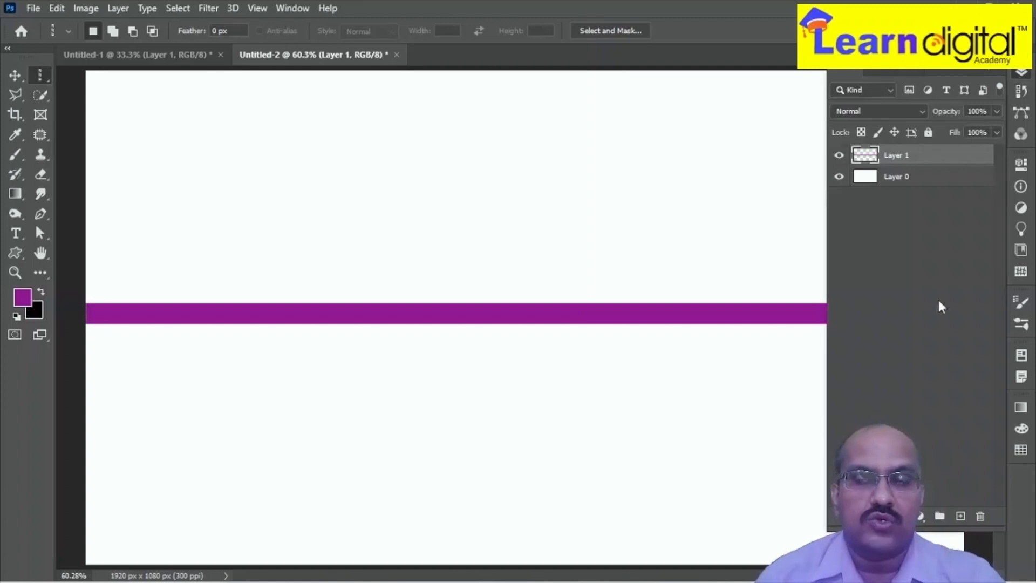
left_click(961, 517)
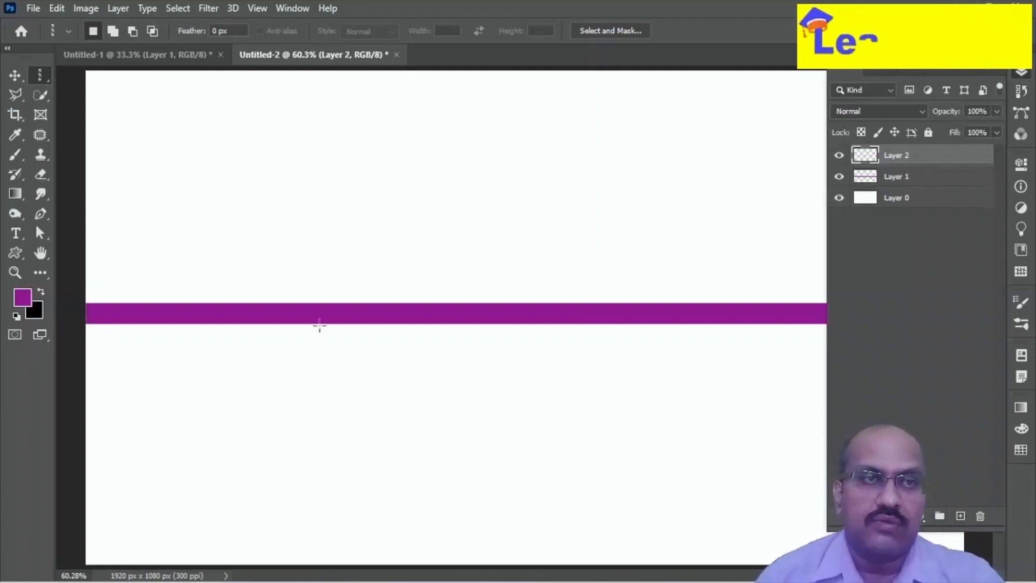
left_click(152, 210)
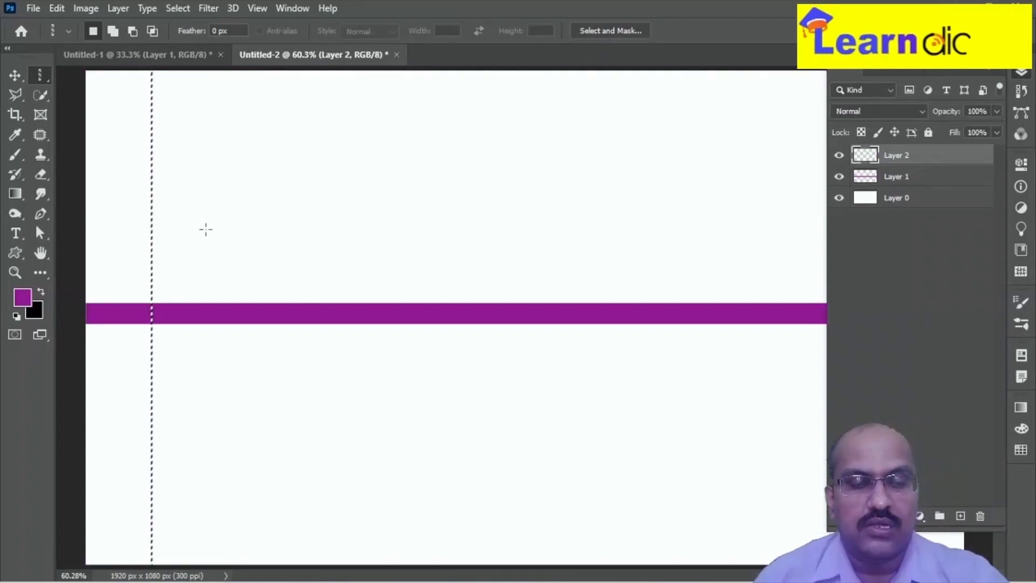
Step: Paint the selected column purple with the Brush, deselect it, and stretch the line rightward into a vertical band at about 5903% width
key("b")
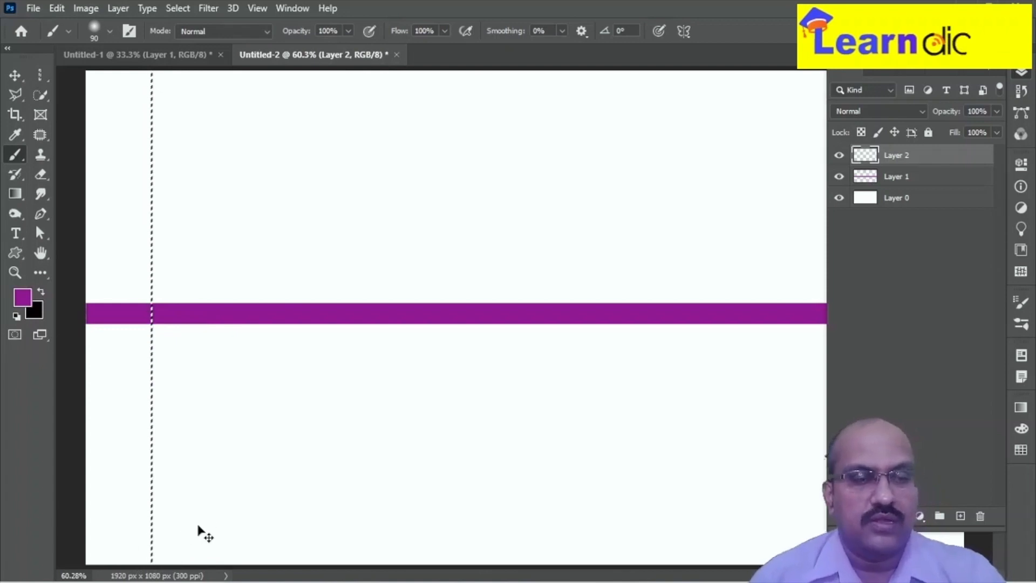
key("ctrl+d")
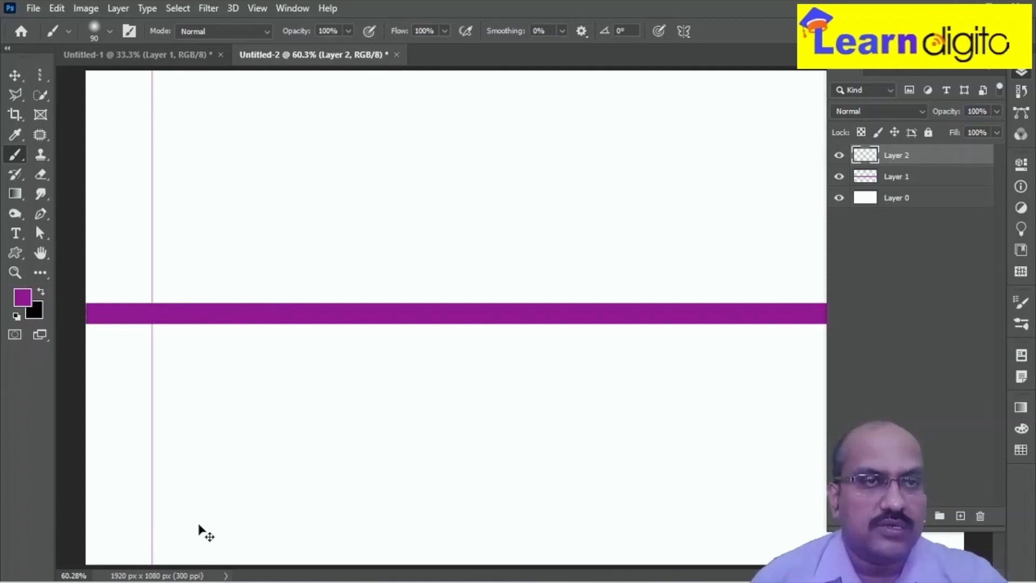
key("ctrl+t")
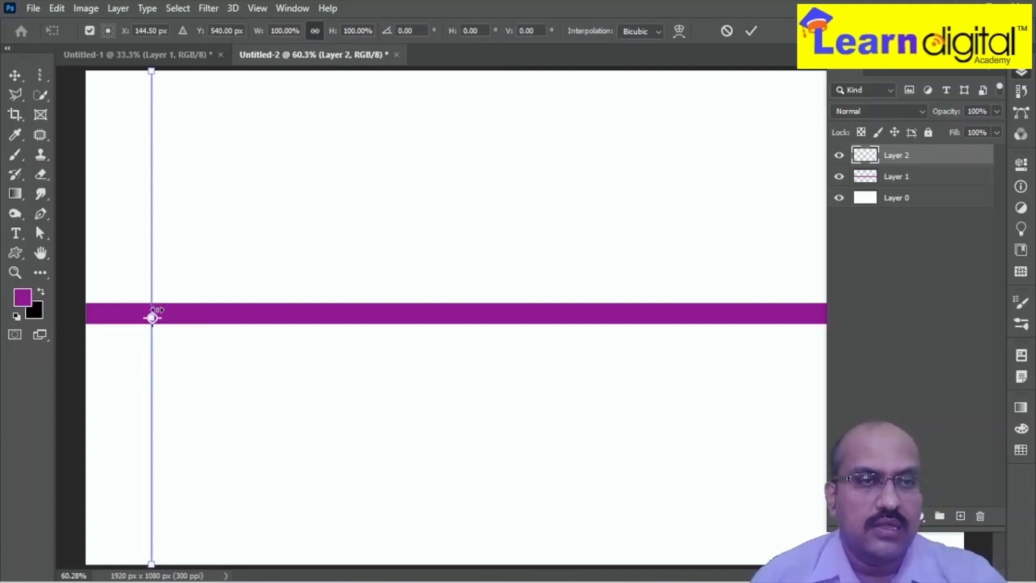
left_click_drag(156, 313, 180, 317)
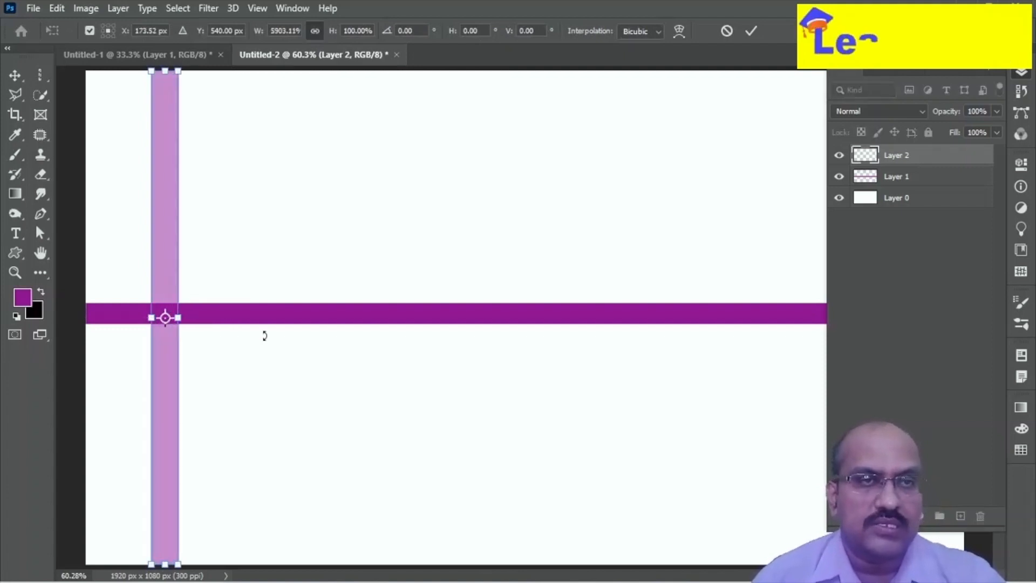
key("Return")
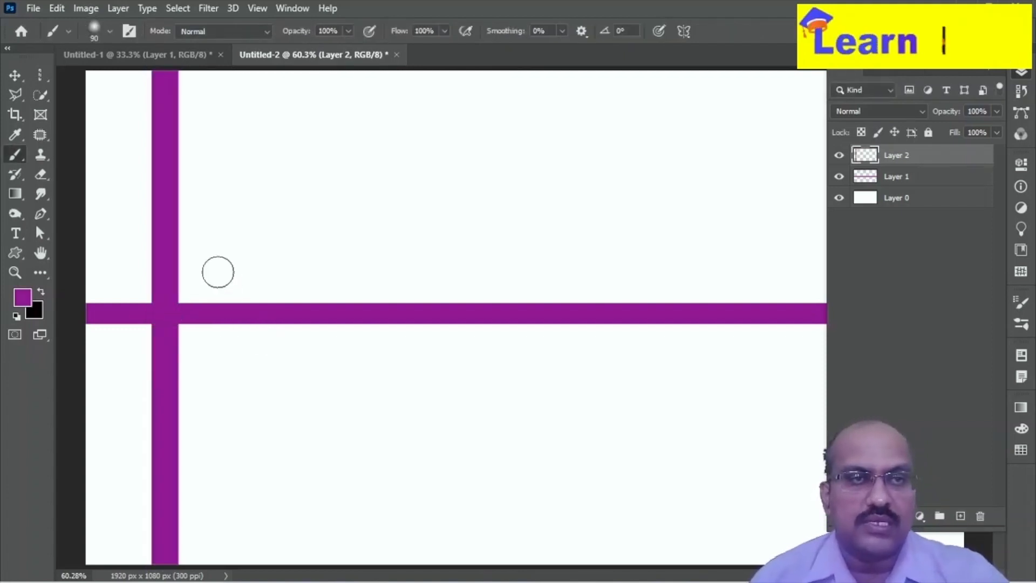
Step: Move the horizontal purple band up near the canvas's top edge, keeping it spanning the full canvas width
left_click(15, 74)
left_click_drag(188, 323, 188, 158)
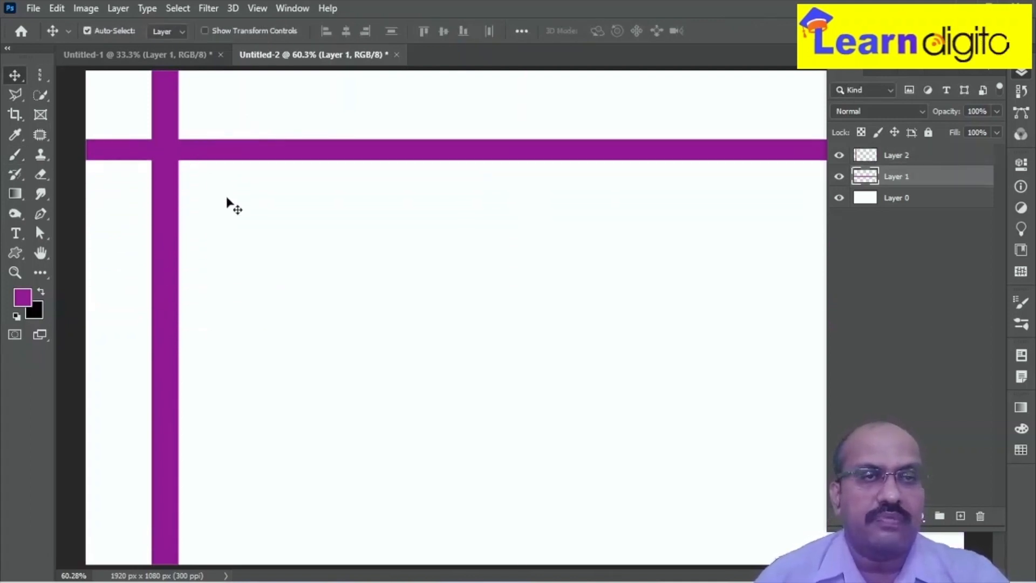
key("ctrl+minus")
key("ctrl+minus")
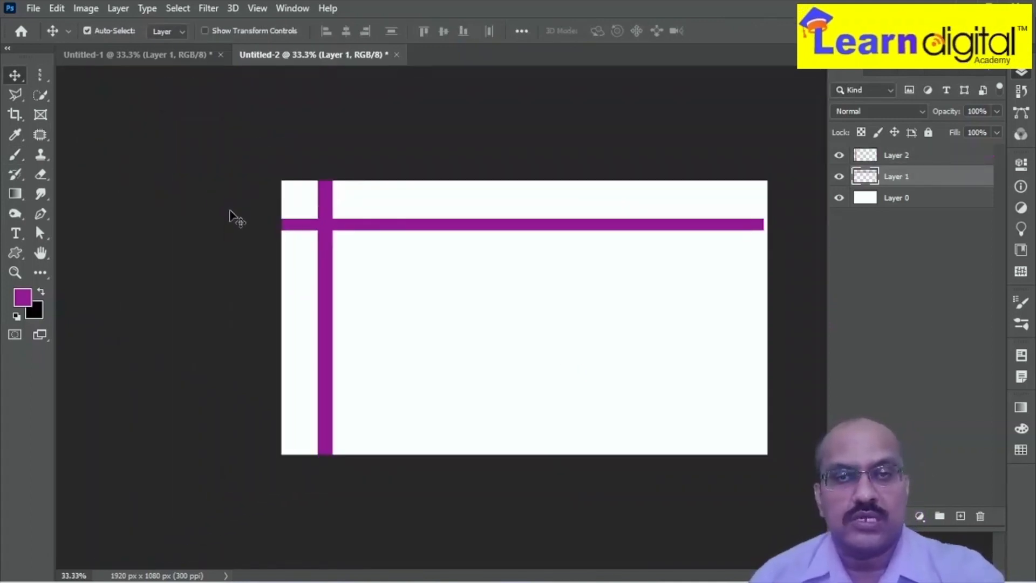
left_click_drag(464, 229, 466, 226)
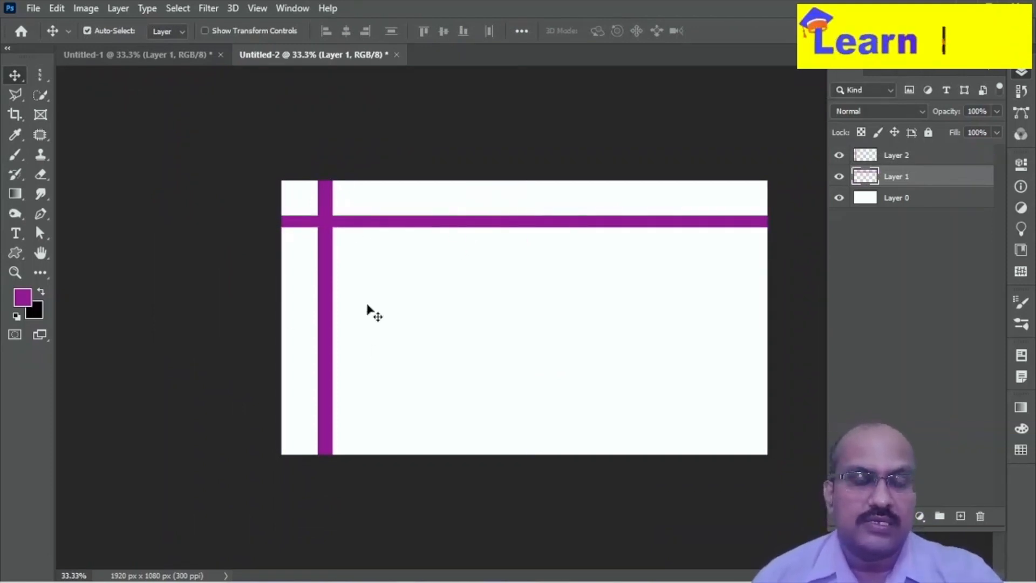
Step: Bring up the marquee tool variants at the Rectangular Marquee Tool
left_click_drag(39, 76, 74, 79)
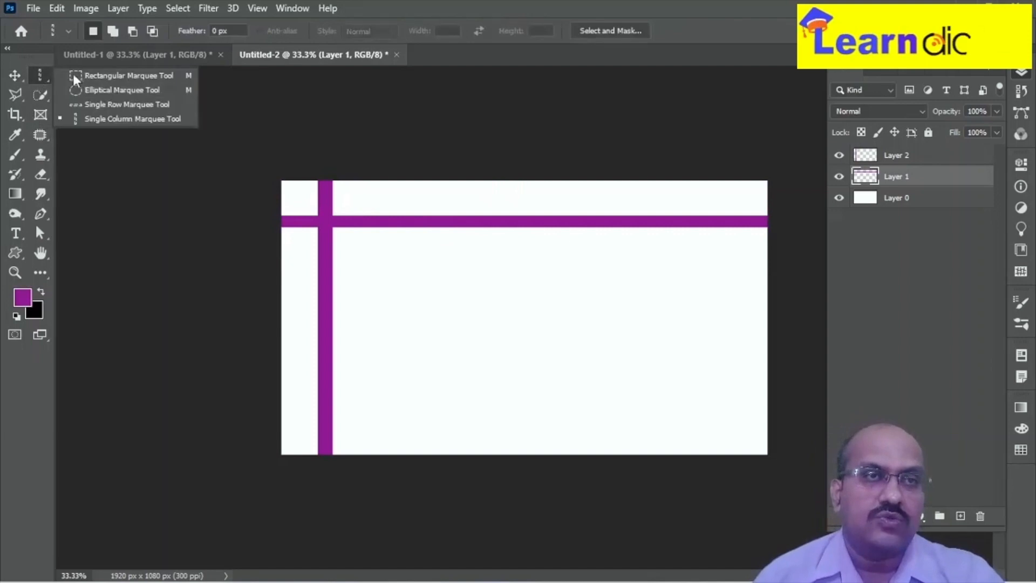